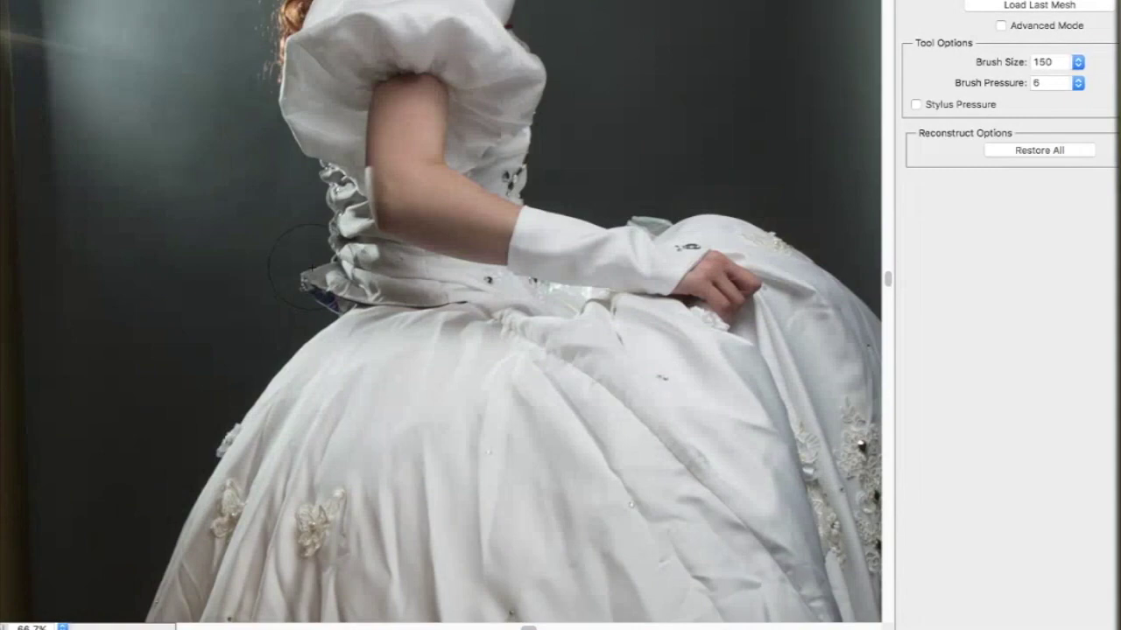
Push in the gown's edge at the bride's left waist with Liquify Forward Warp, brush size 80
mouse_move(311, 273)
left_mouse_down()
mouse_move(293, 263)
mouse_move(324, 285)
left_mouse_up()
key("bracketleft")
key("bracketleft")
key("bracketleft")
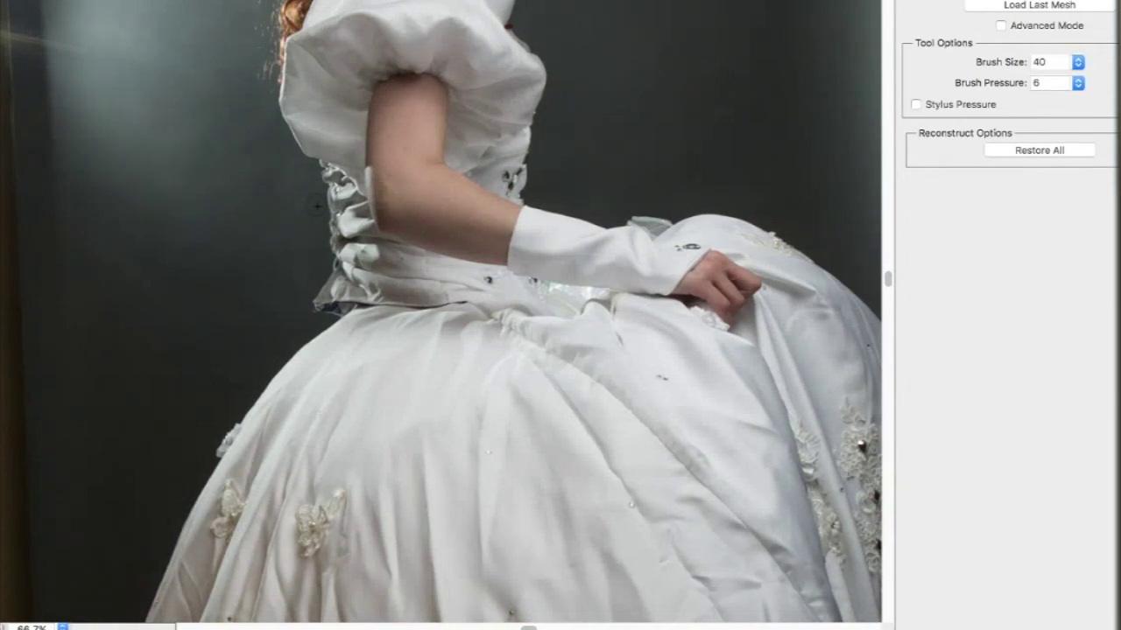
key("Return")
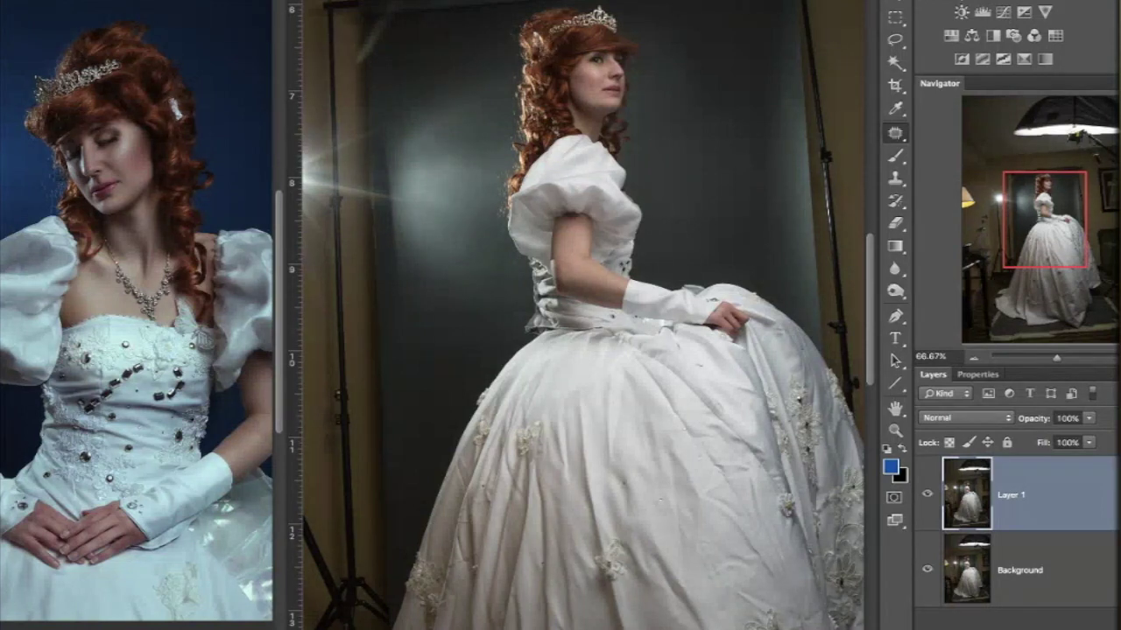
At 100% zoom, patch a blemished area of the skirt and deselect
scroll(772, 308, "down", 5)
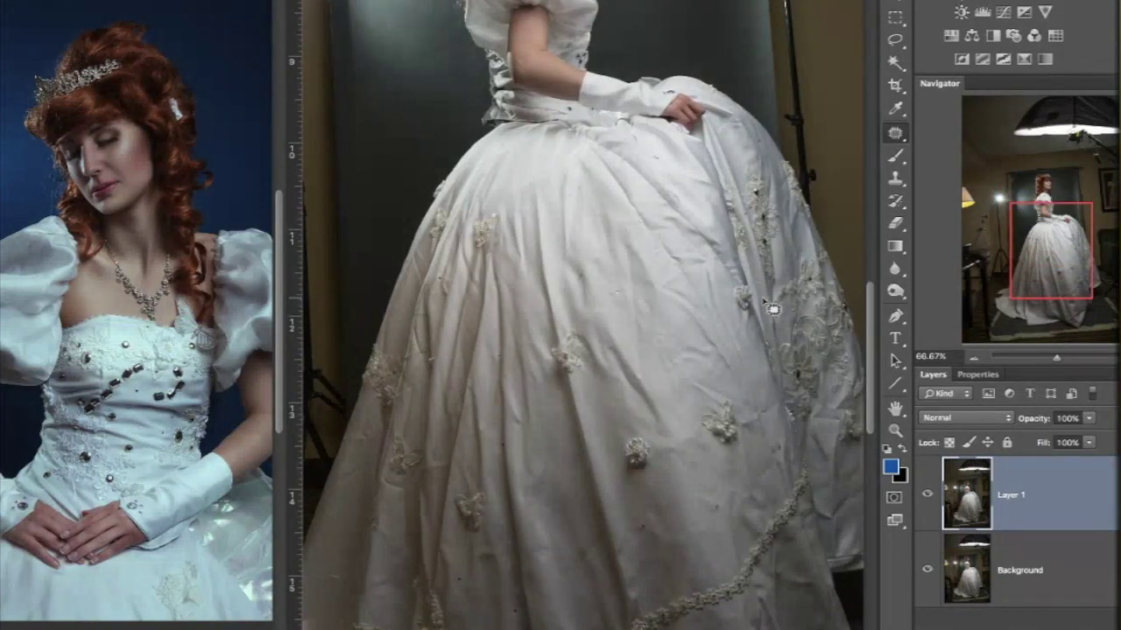
key("ctrl+0")
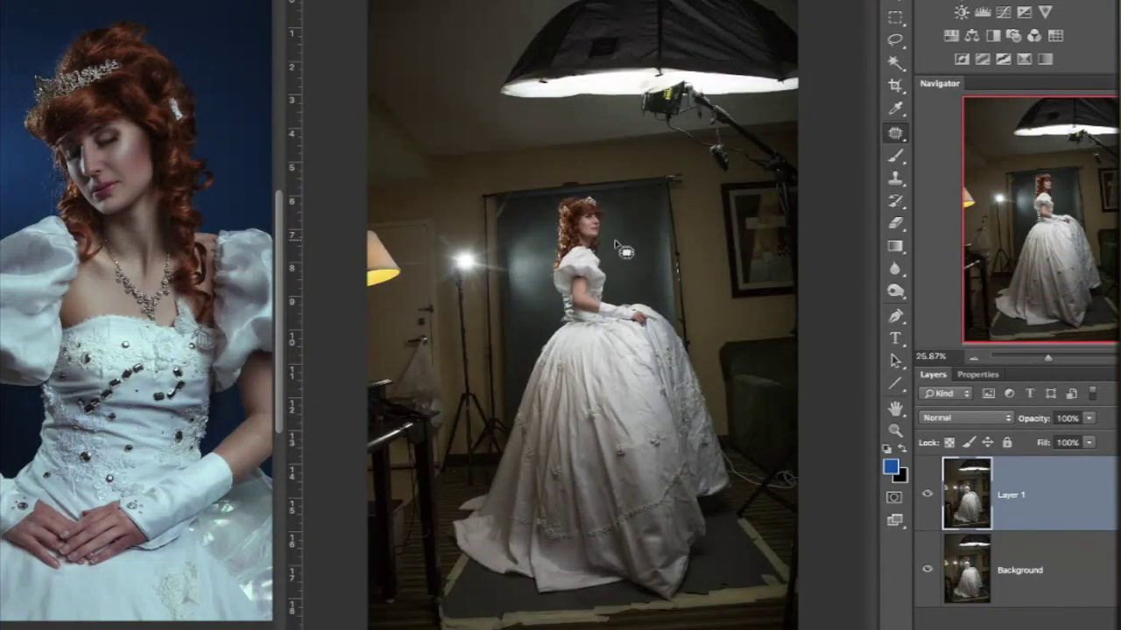
key("ctrl+1")
left_click_drag(617, 385, 663, 442)
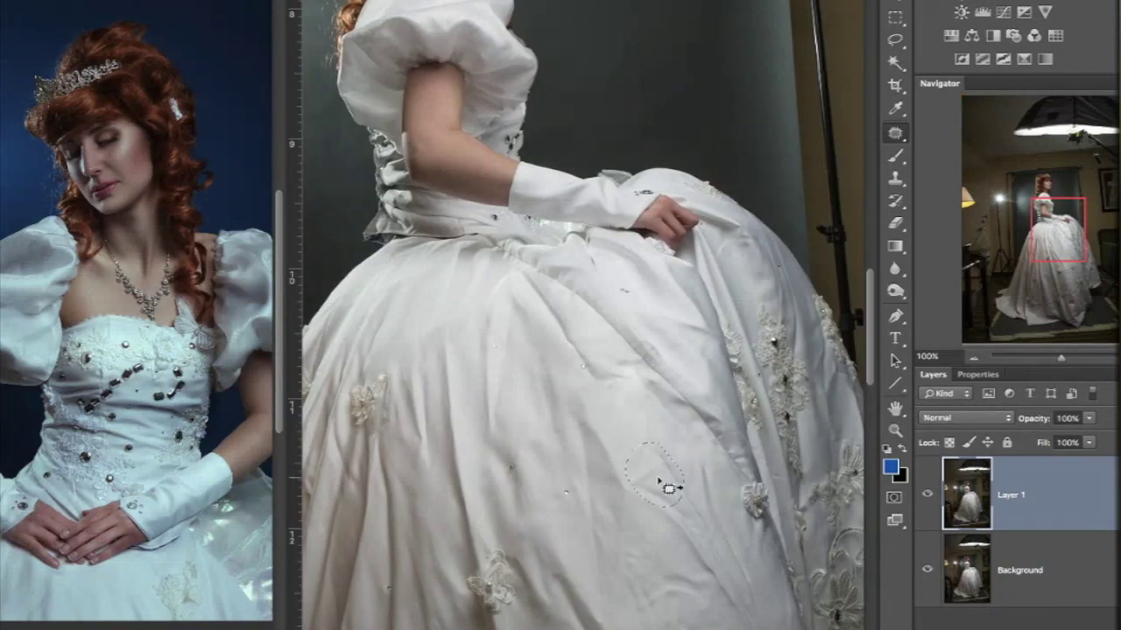
key("ctrl+d")
Heal a small mark on the skirt near the waist with the Spot Healing Brush
scroll(569, 315, "down", 4)
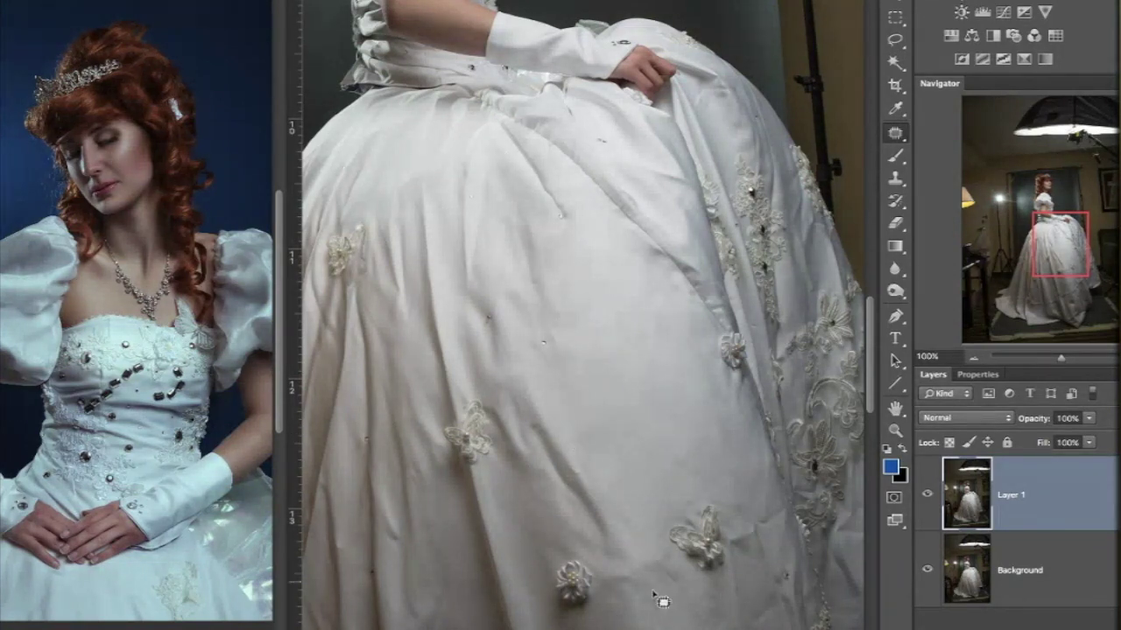
scroll(608, 429, "down", 5)
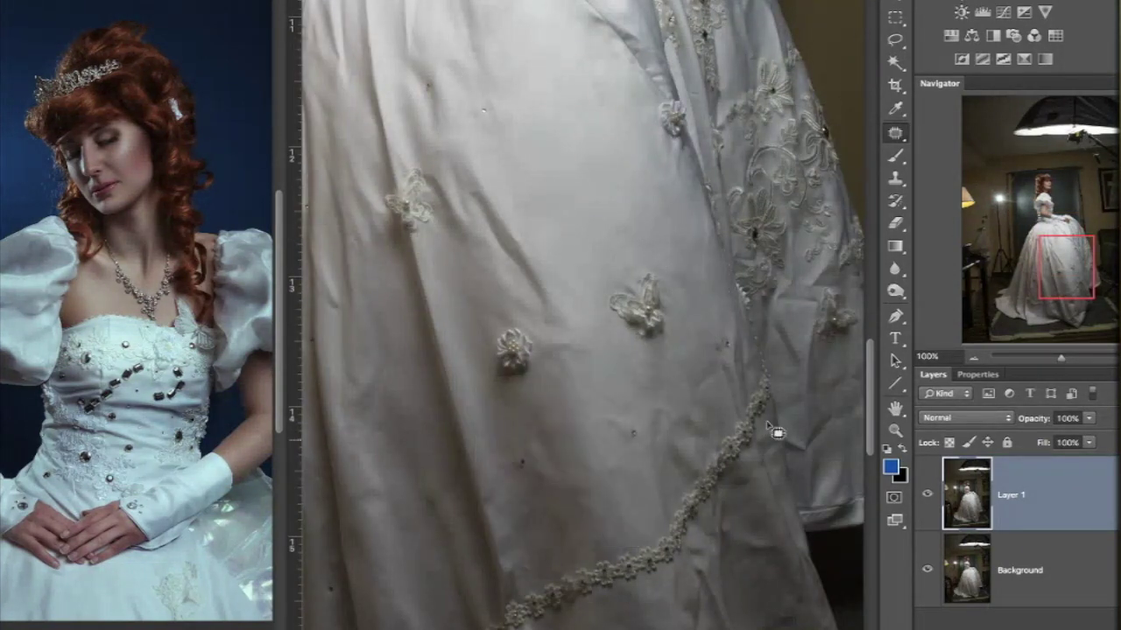
key("h")
left_click_drag(722, 352, 600, 388)
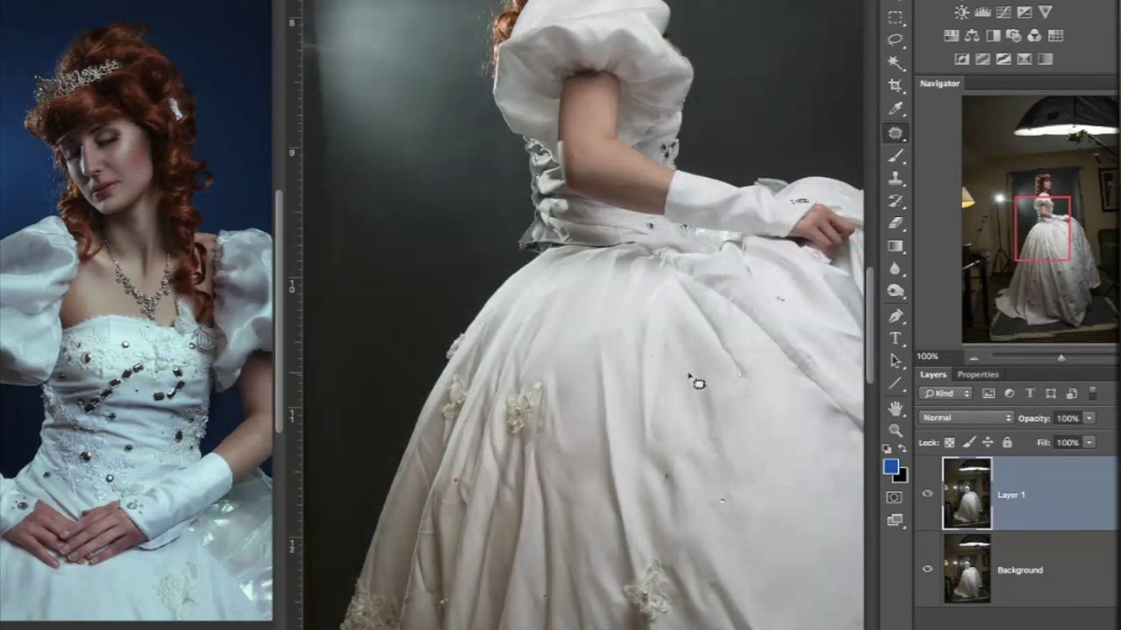
scroll(514, 244, "down", 3)
left_click_drag(720, 208, 689, 232)
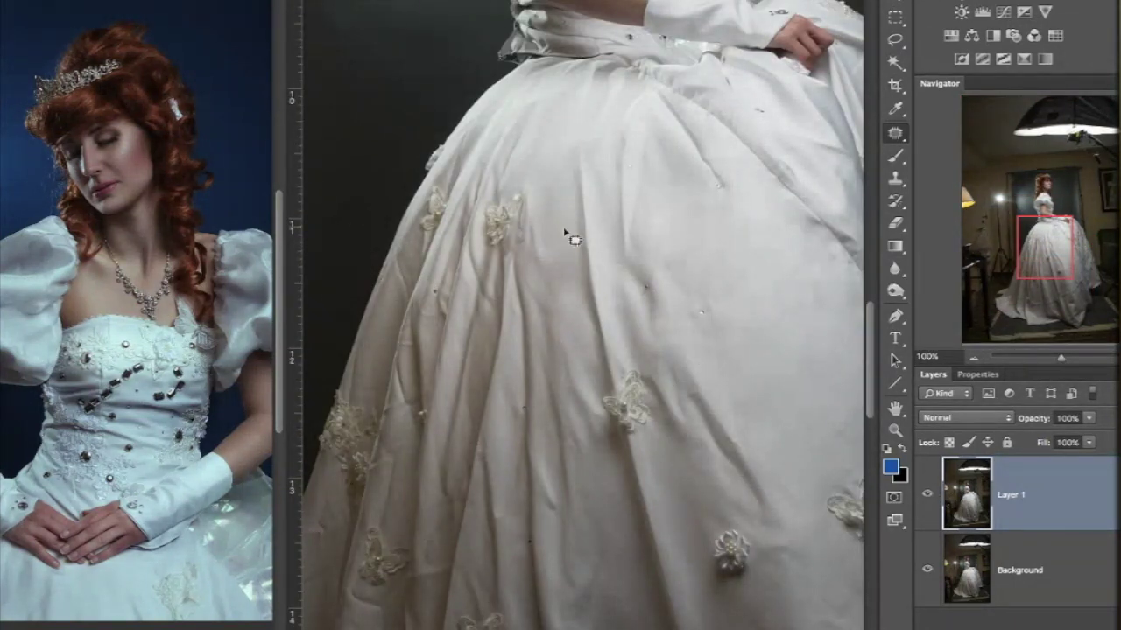
Patch another flawed area of the skirt and deselect
scroll(569, 238, "down", 4)
left_click_drag(743, 250, 737, 234)
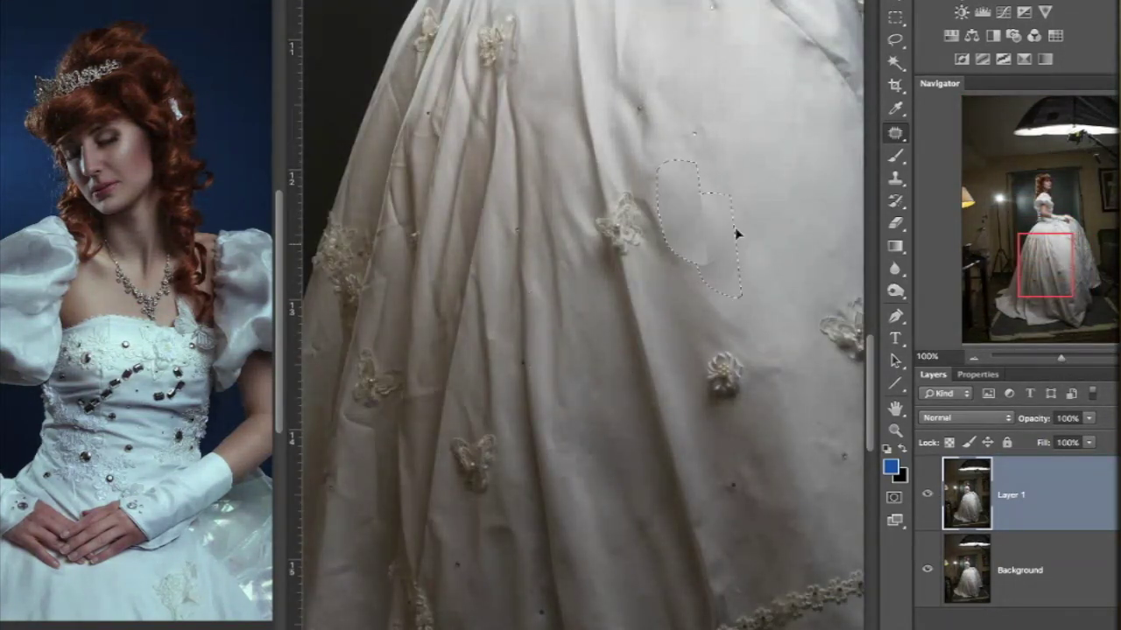
key("ctrl+d")
Patch a large area of the upper skirt and clear the selection
scroll(638, 371, "down", 4)
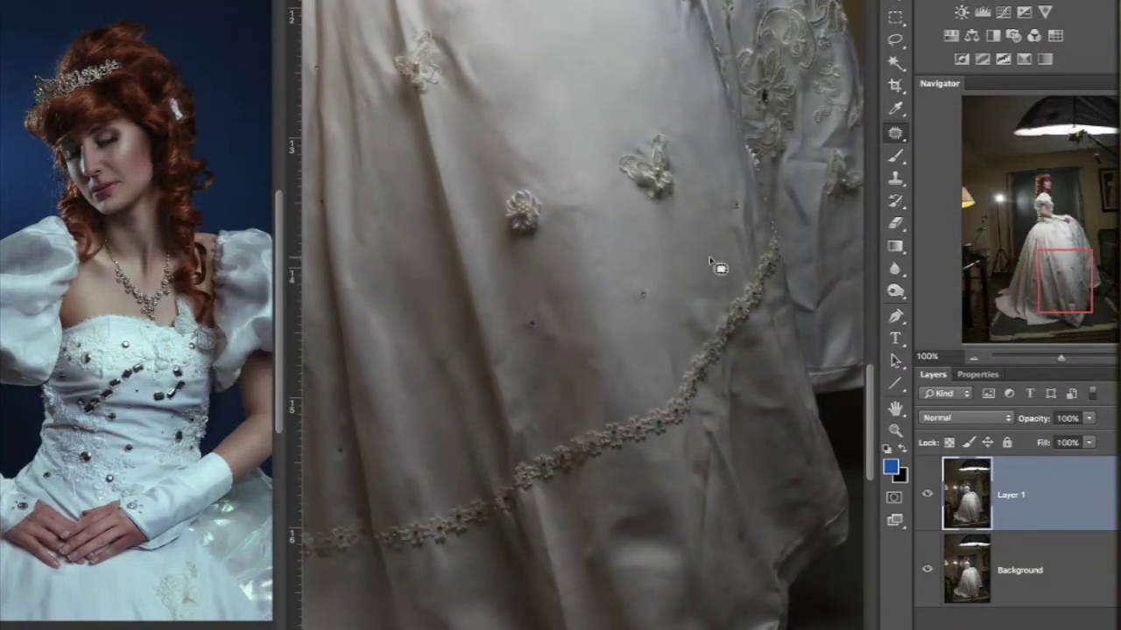
scroll(590, 239, "up", 4)
left_click_drag(491, 254, 453, 458)
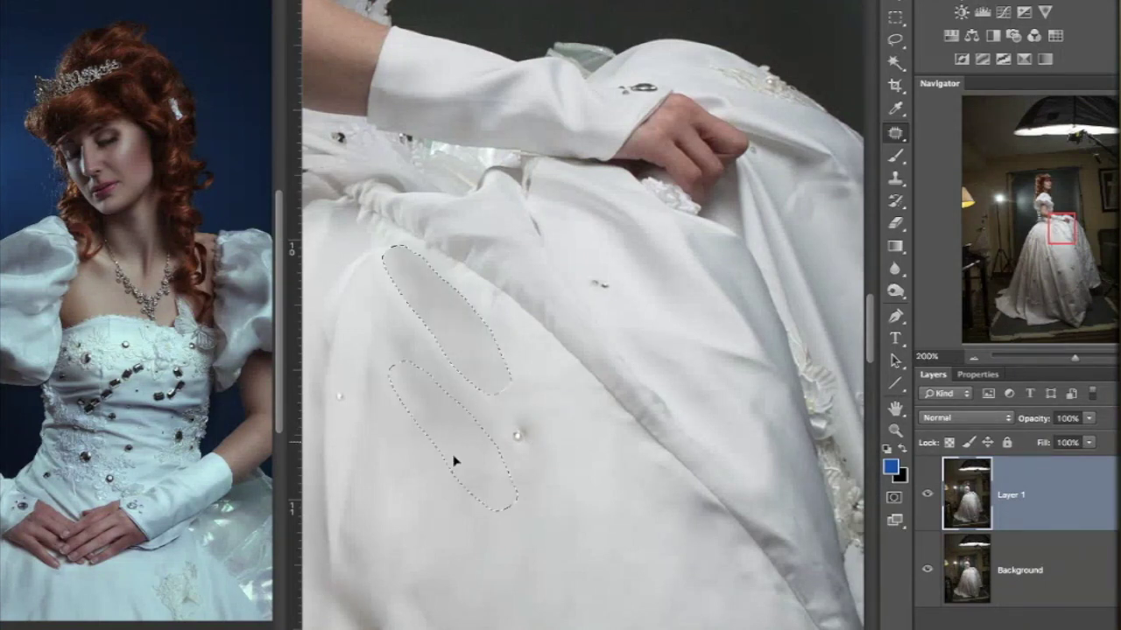
key("ctrl+d")
Inspect the lower skirt lace at 300% zoom, then fit the whole photo
key("ctrl+minus")
key("ctrl+plus")
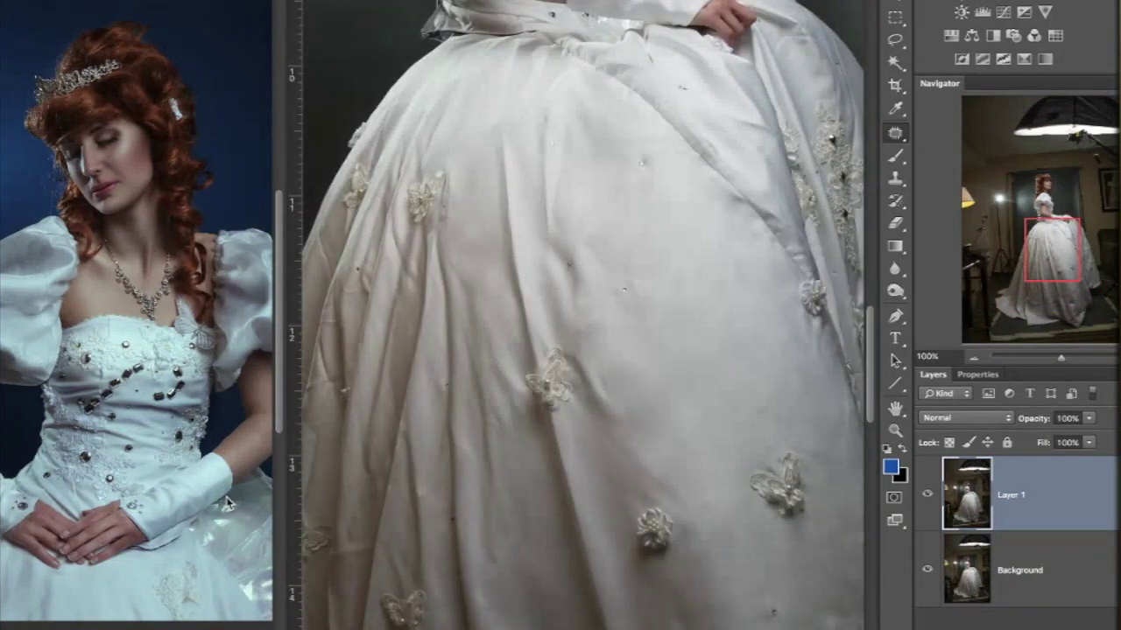
key("ctrl+plus")
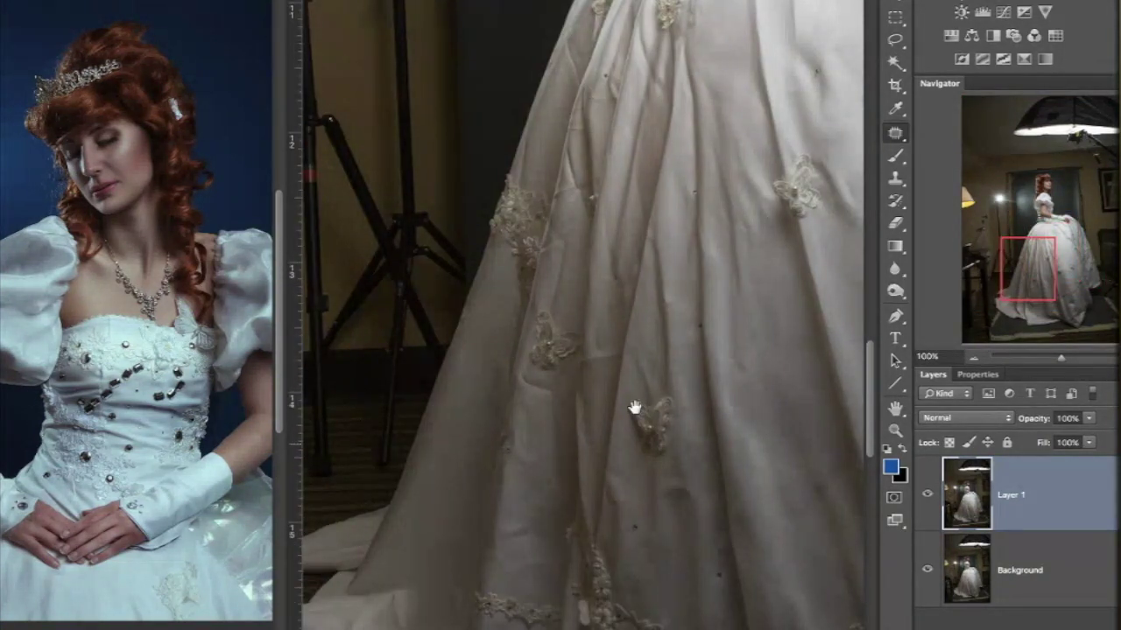
key("ctrl+plus")
left_click_drag(592, 378, 512, 149)
left_click_drag(565, 525, 570, 363)
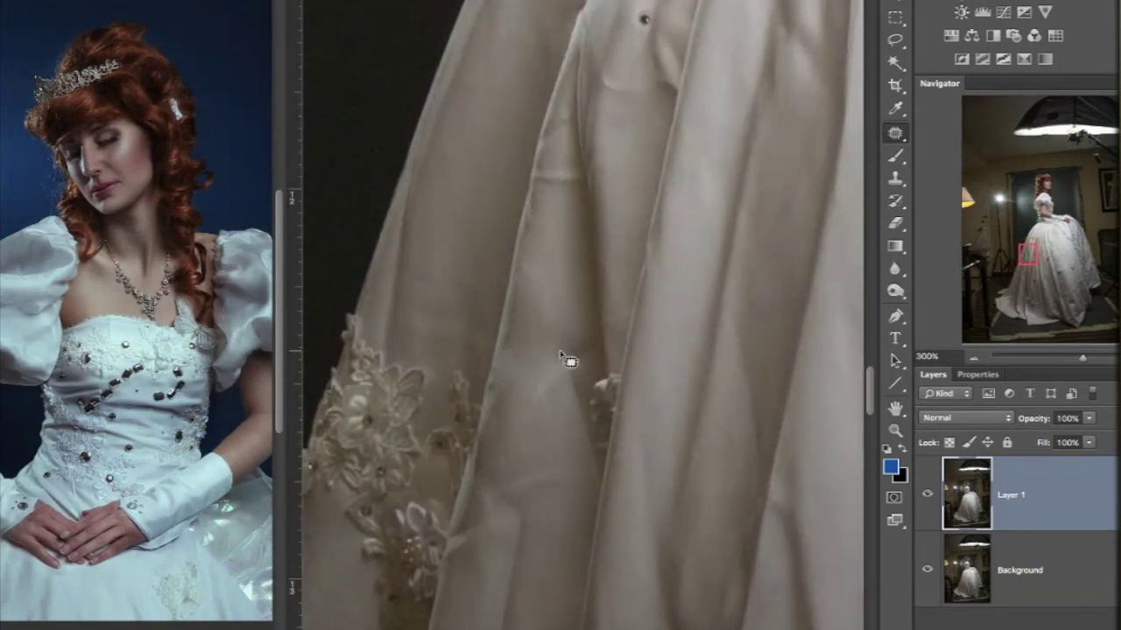
scroll(565, 521, "down", 3)
scroll(633, 250, "up", 1)
scroll(656, 376, "up", 1)
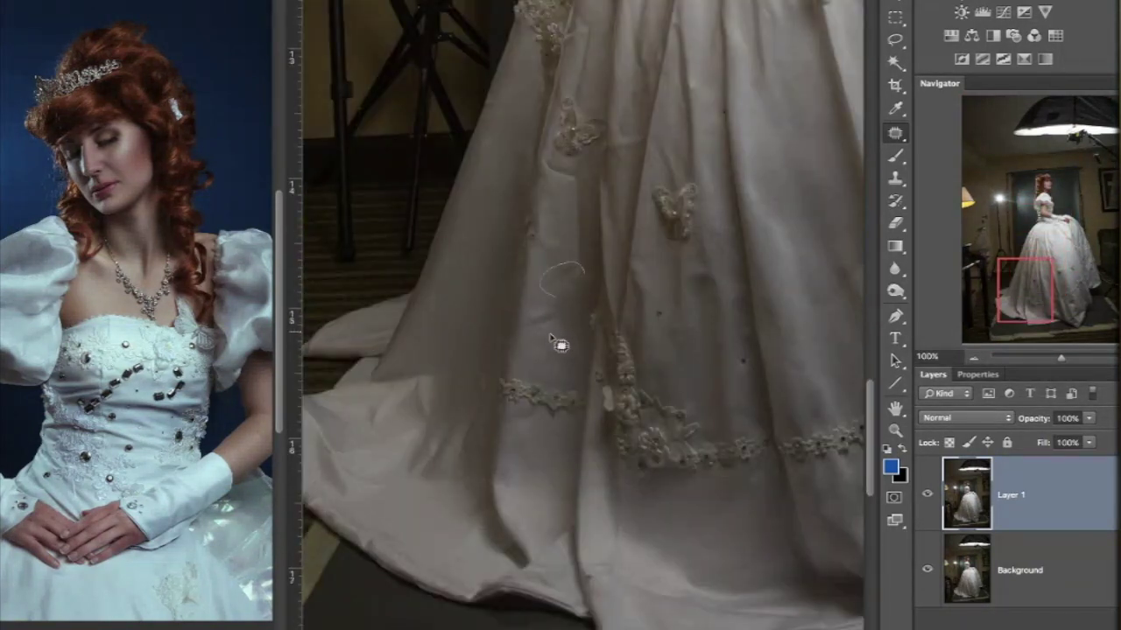
mouse_move(552, 189)
left_mouse_down()
mouse_move(688, 426)
mouse_move(713, 328)
left_mouse_up()
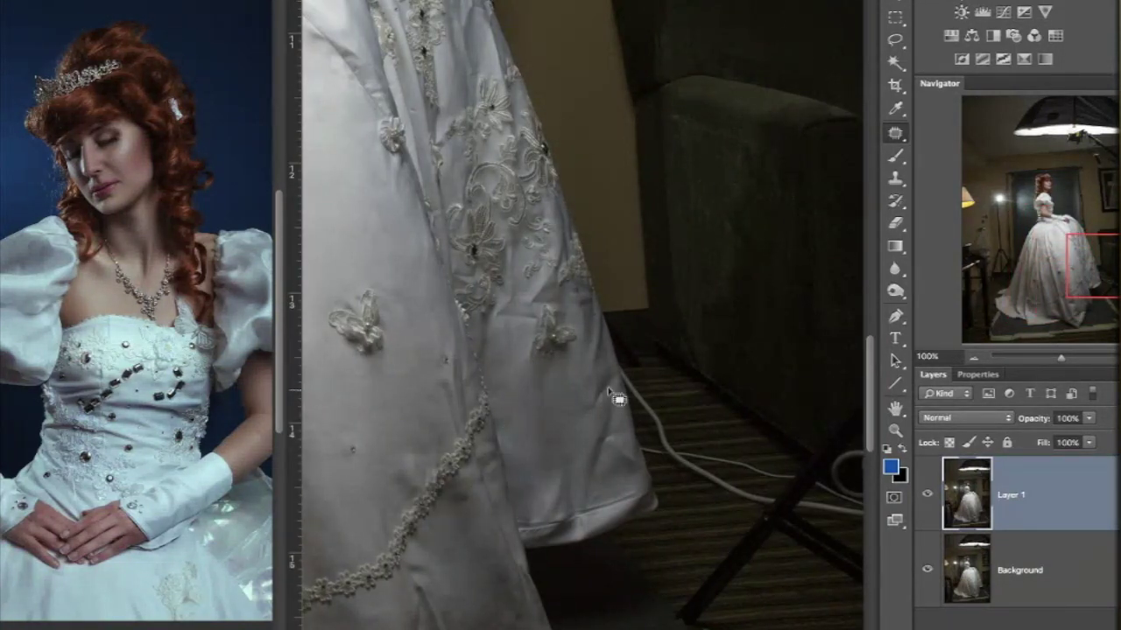
key("ctrl+0")
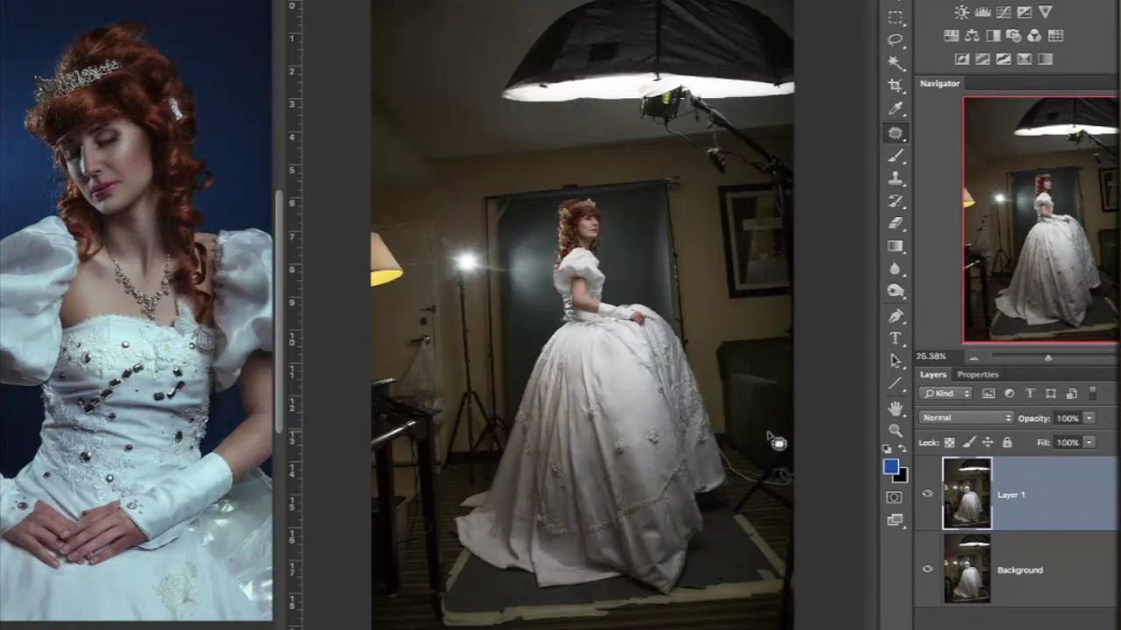
scroll(670, 531, "up", 3)
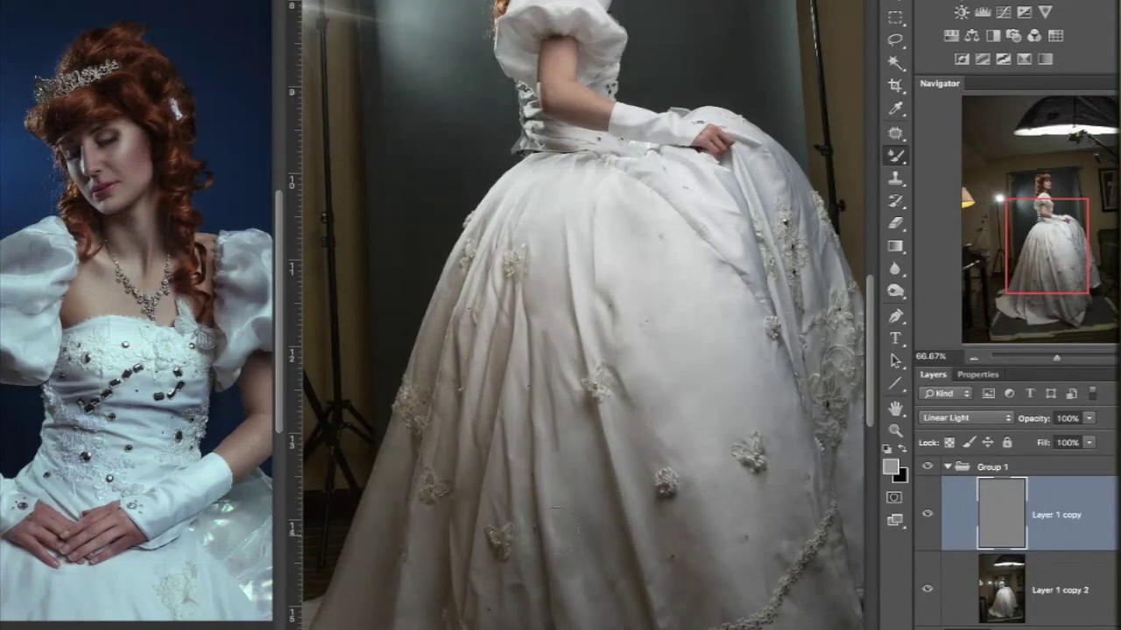
Smooth the skirt texture with the Mixer Brush on Layer 1 copy 2 inside Group 1
scroll(590, 436, "down", 5)
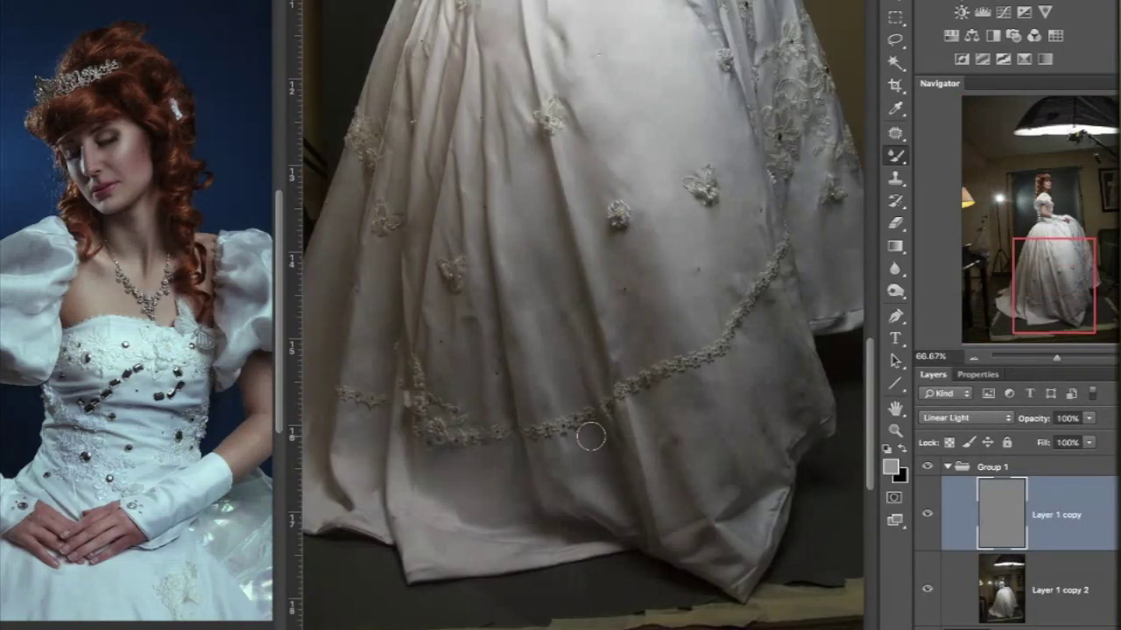
scroll(482, 362, "up", 3)
scroll(482, 362, "left", 5)
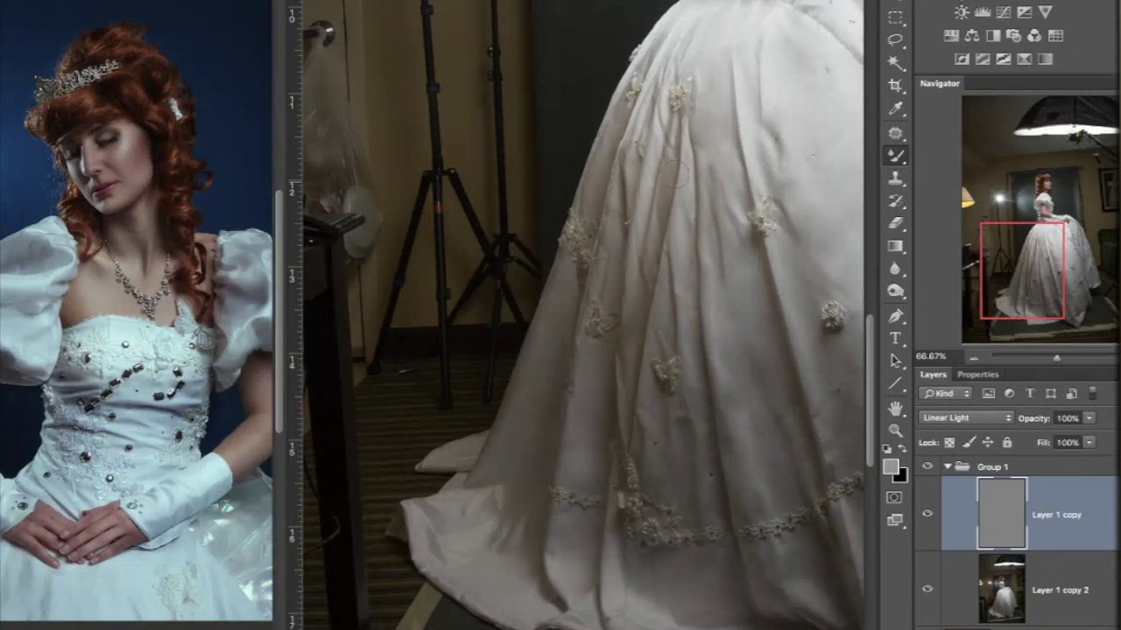
scroll(674, 174, "up", 3)
left_click(1007, 595)
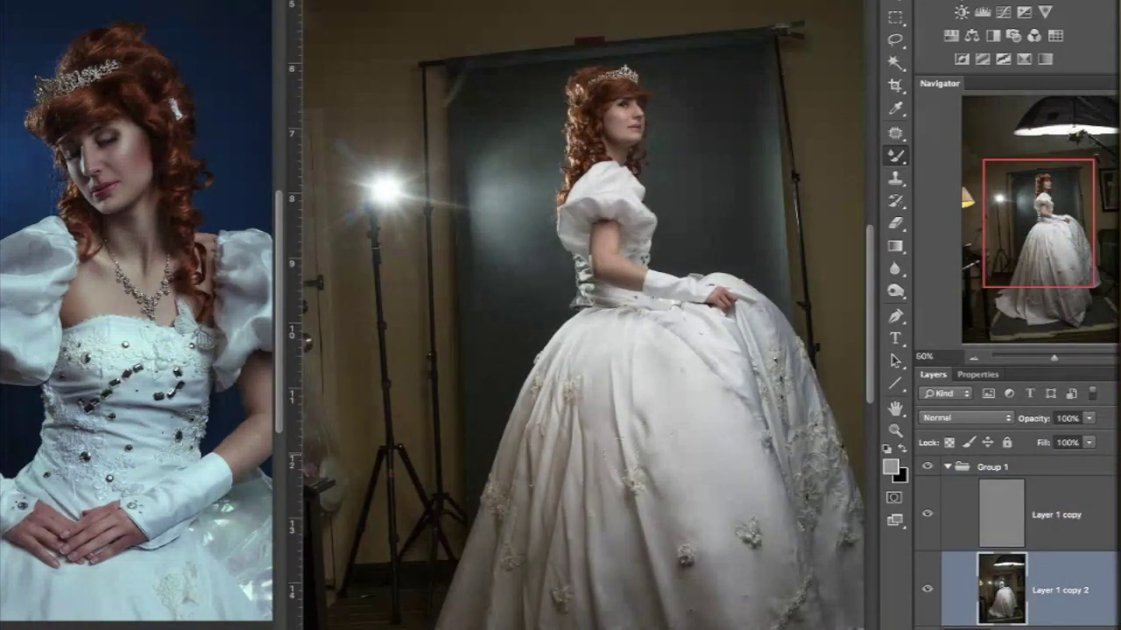
Collapse Group 1 and toggle its visibility to compare before and after
scroll(611, 490, "down", 5)
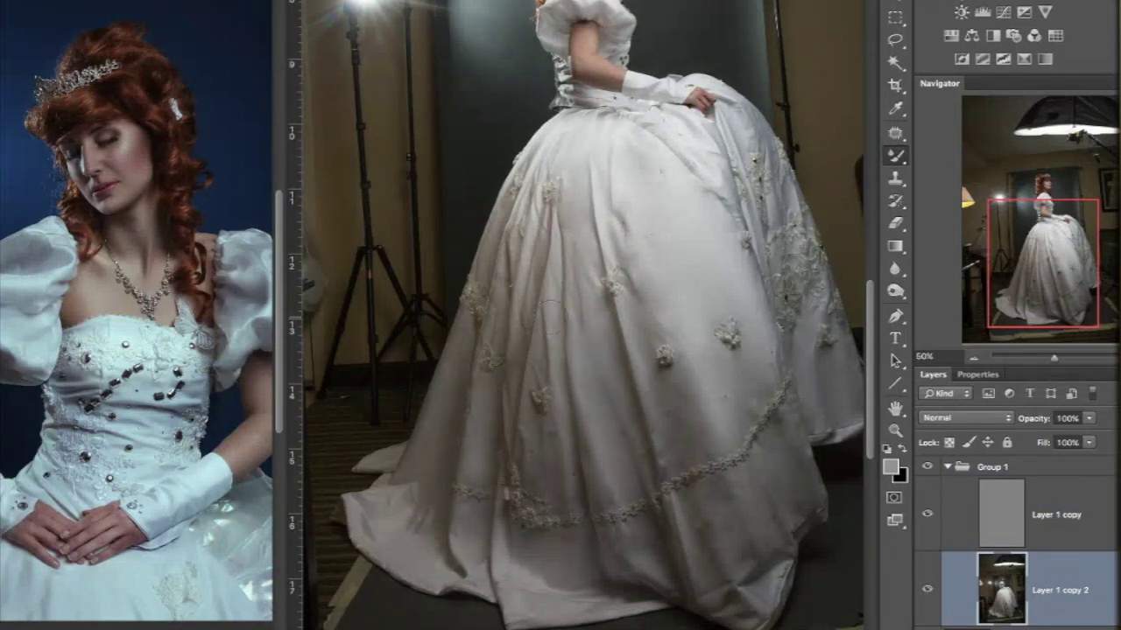
left_click(945, 468)
left_click(927, 467)
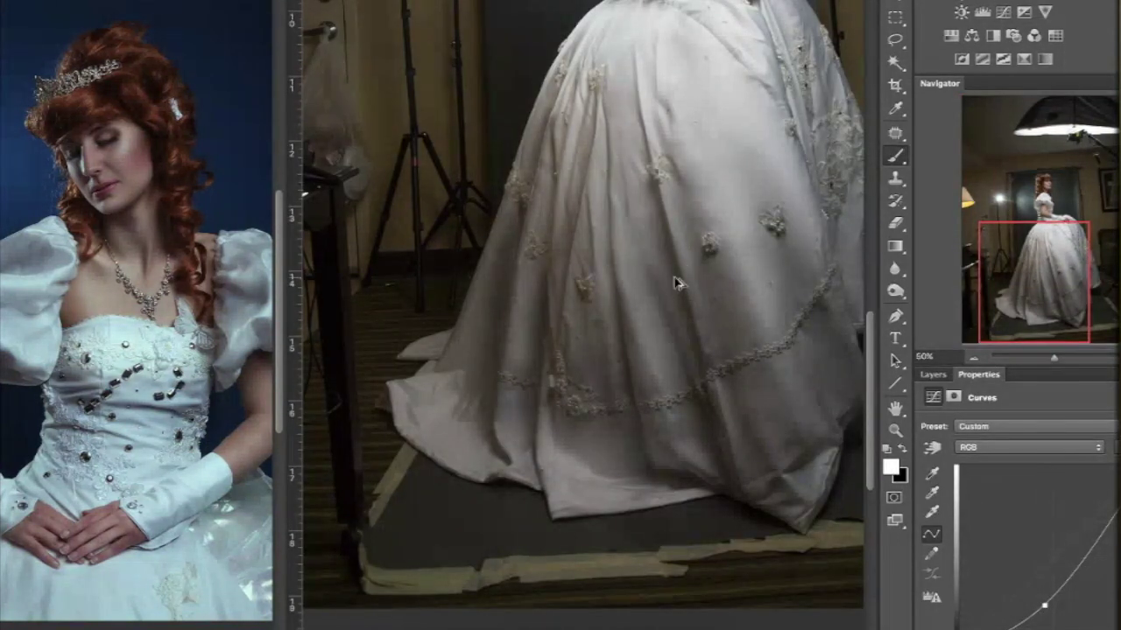
Check the Curves brightening on the bride's face at 100% zoom
scroll(613, 333, "right", 5)
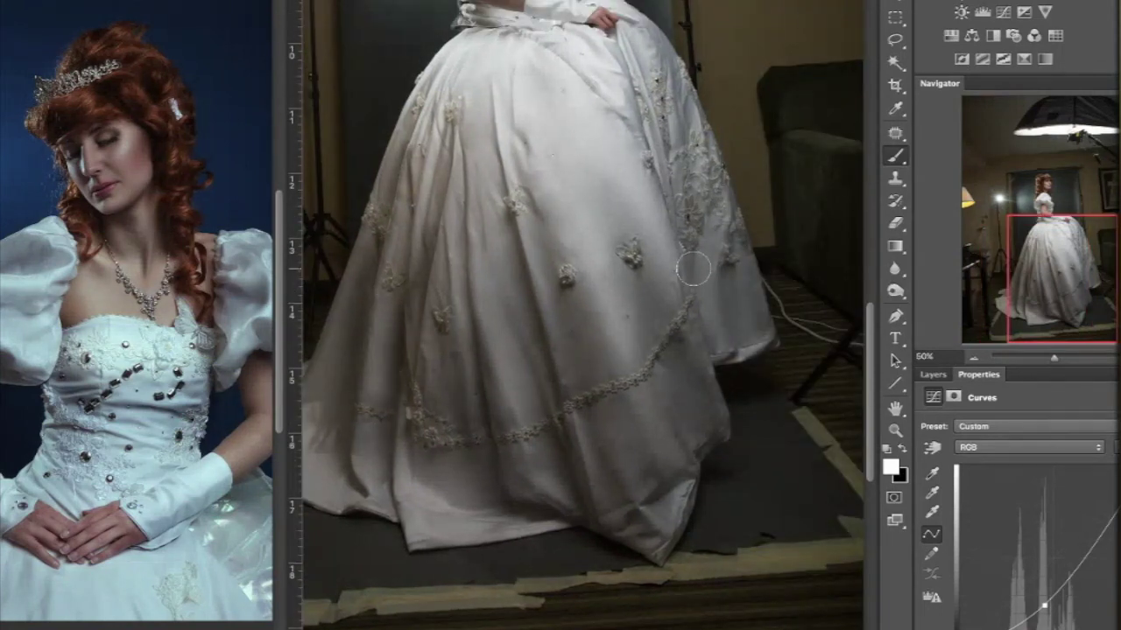
scroll(435, 211, "up", 5)
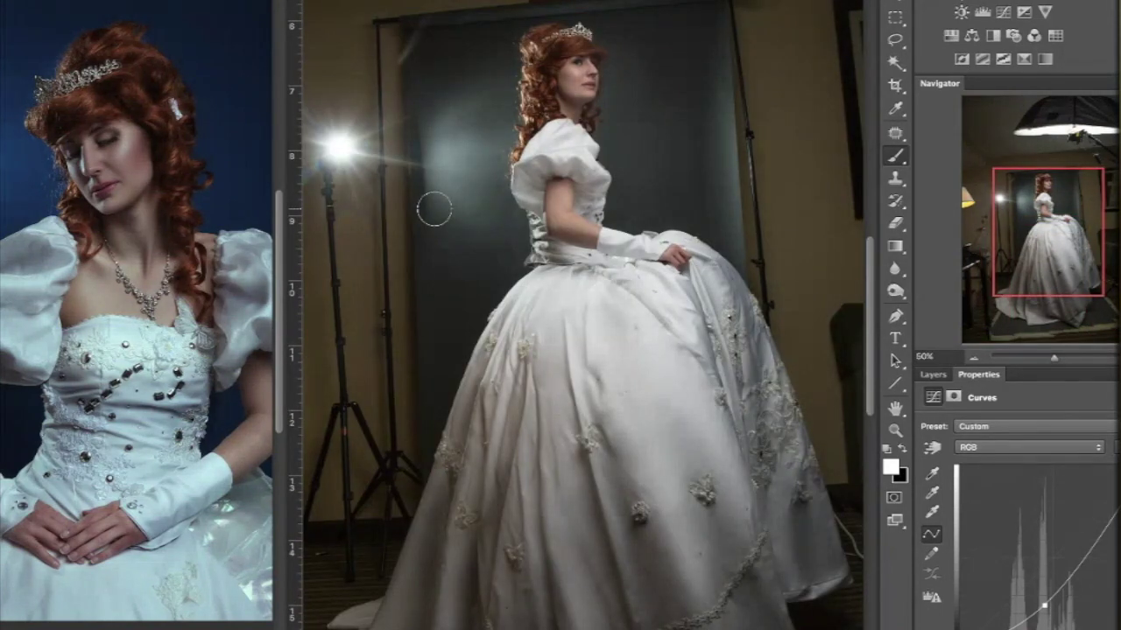
key("ctrl+plus")
scroll(611, 172, "up", 5)
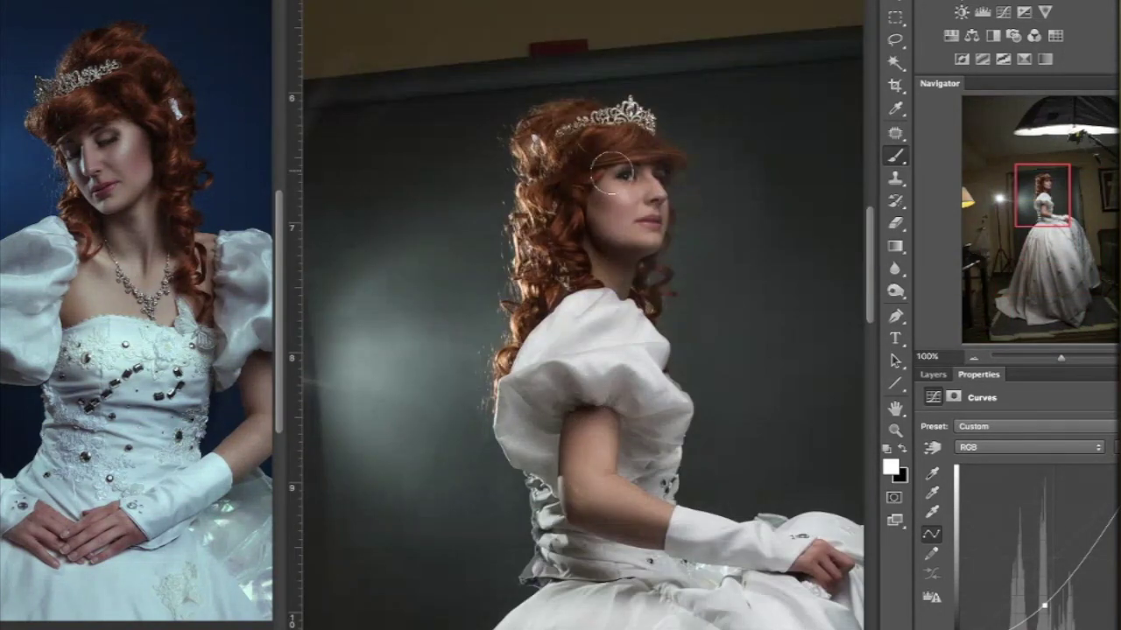
scroll(611, 172, "up", 3)
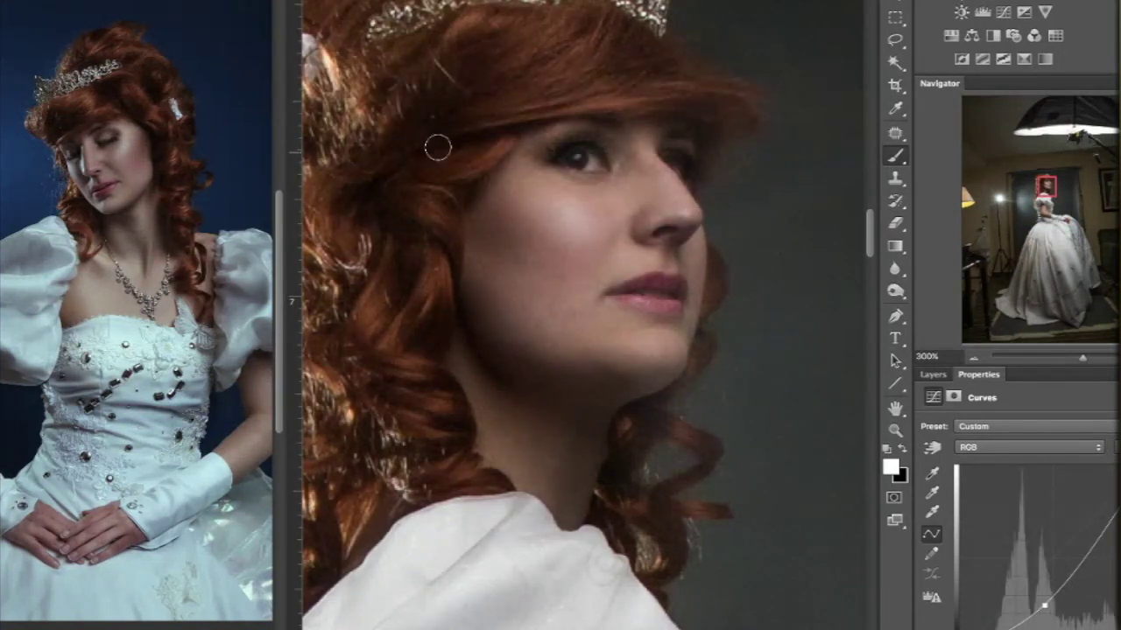
scroll(509, 490, "left", 5)
Fit the whole image in view and show the Layers panel
key("ctrl+0")
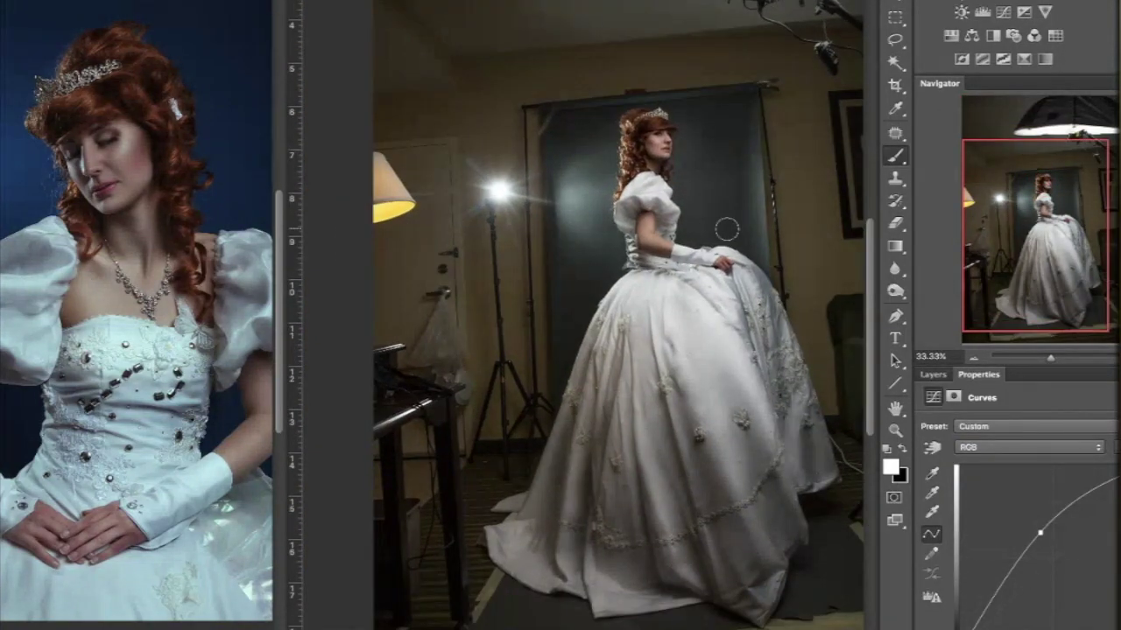
scroll(656, 125, "up", 4)
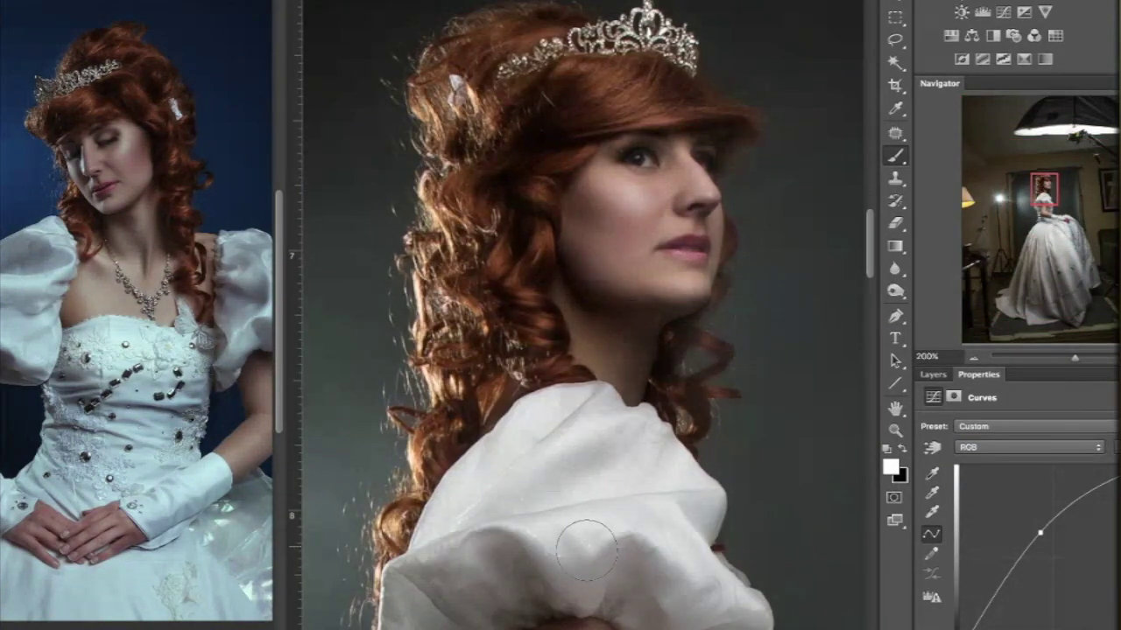
scroll(630, 74, "up", 2)
key("ctrl+0")
left_click(946, 374)
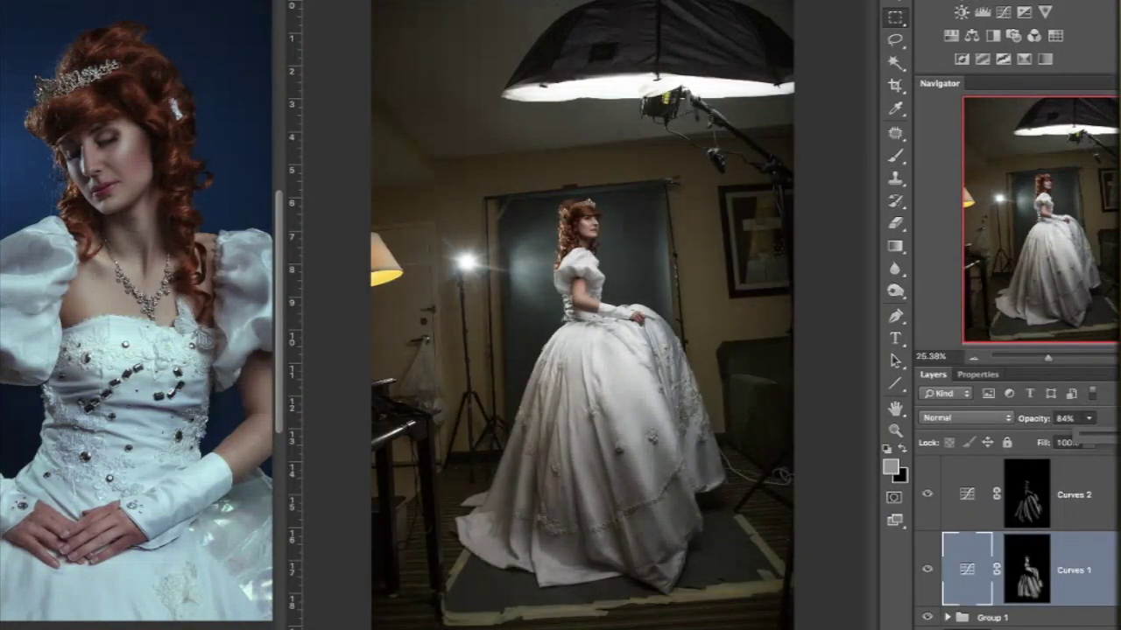
Hide and re-show Group 1 to compare the dress
scroll(926, 604, "down", 3)
left_click(927, 604, "alt")
left_click(927, 600, "alt")
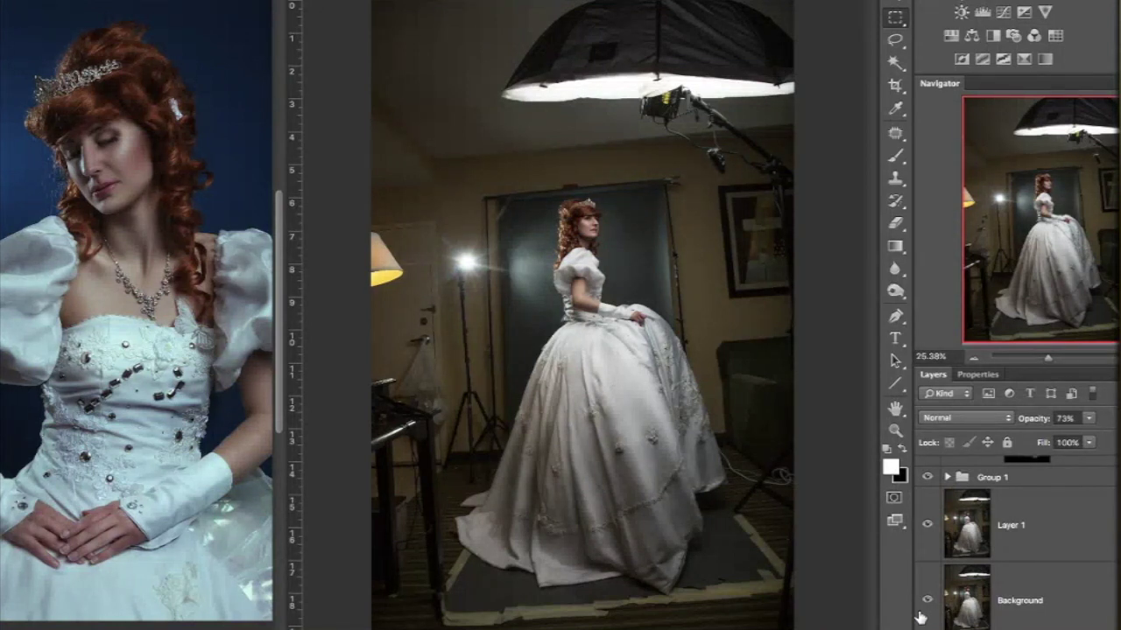
Stamp all visible layers into a new Layer 2 at the top of the stack
key("ctrl+shift+alt+e")
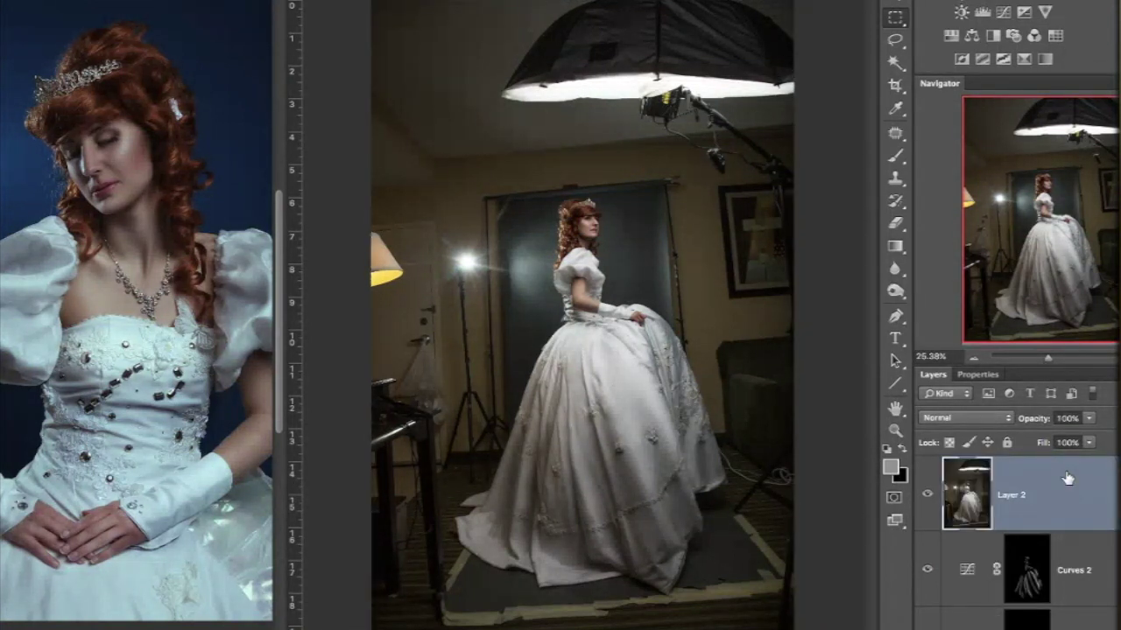
scroll(1015, 525, "down", 5)
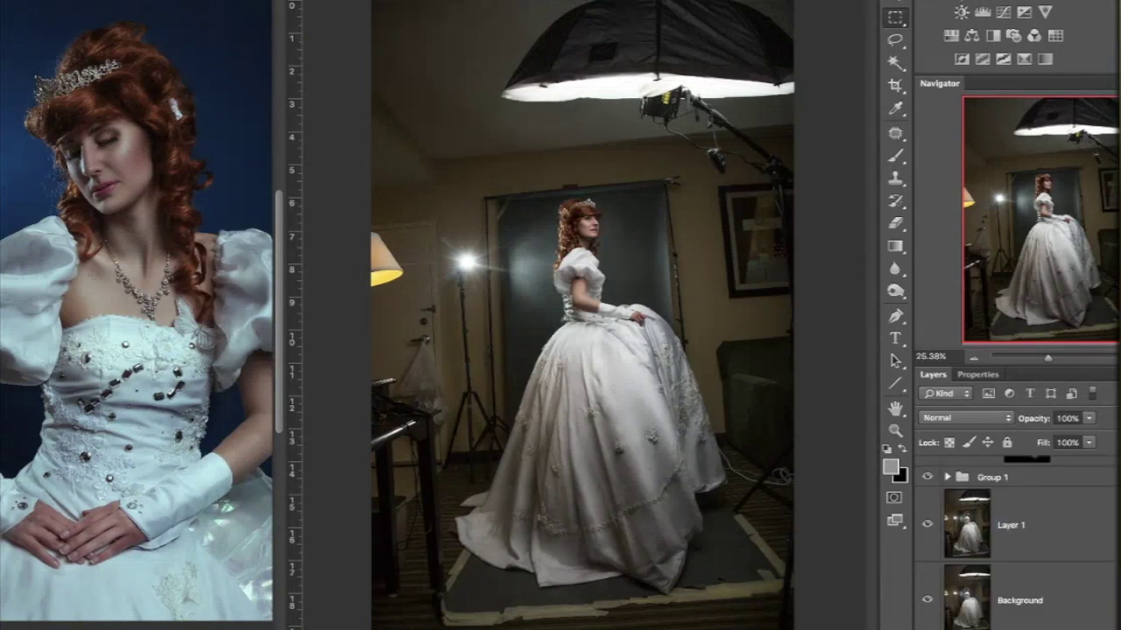
scroll(1015, 525, "up", 3)
key("Return")
key("p")
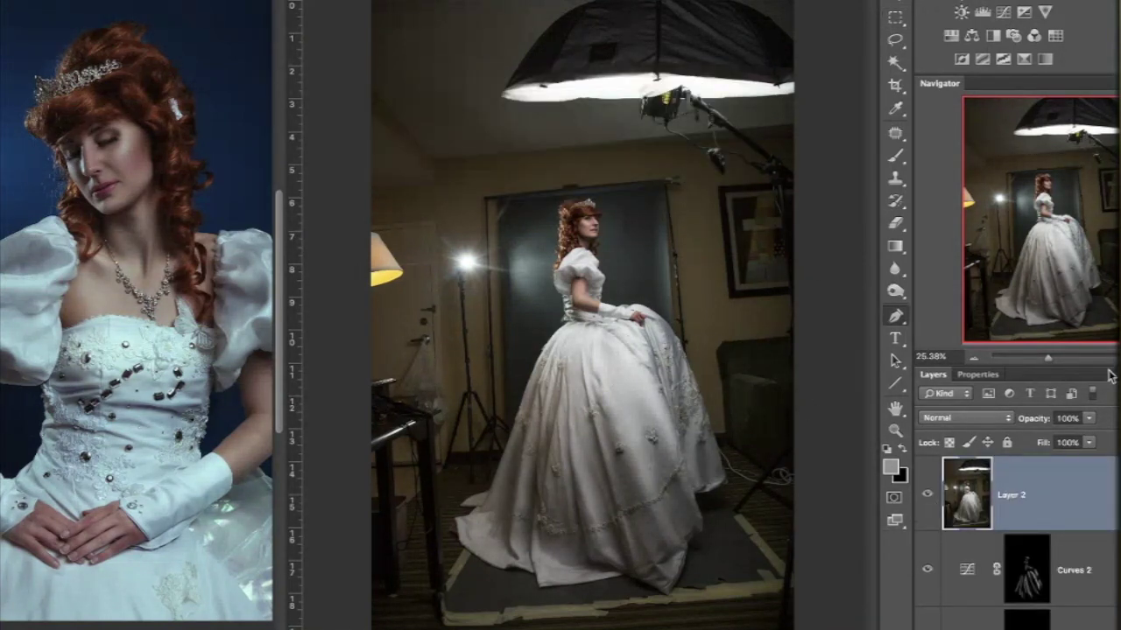
scroll(587, 282, "up", 5)
Trace the dress edge with Pen tool anchors and curves down to the lower hem
scroll(581, 275, "up", 2)
scroll(500, 350, "down", 2)
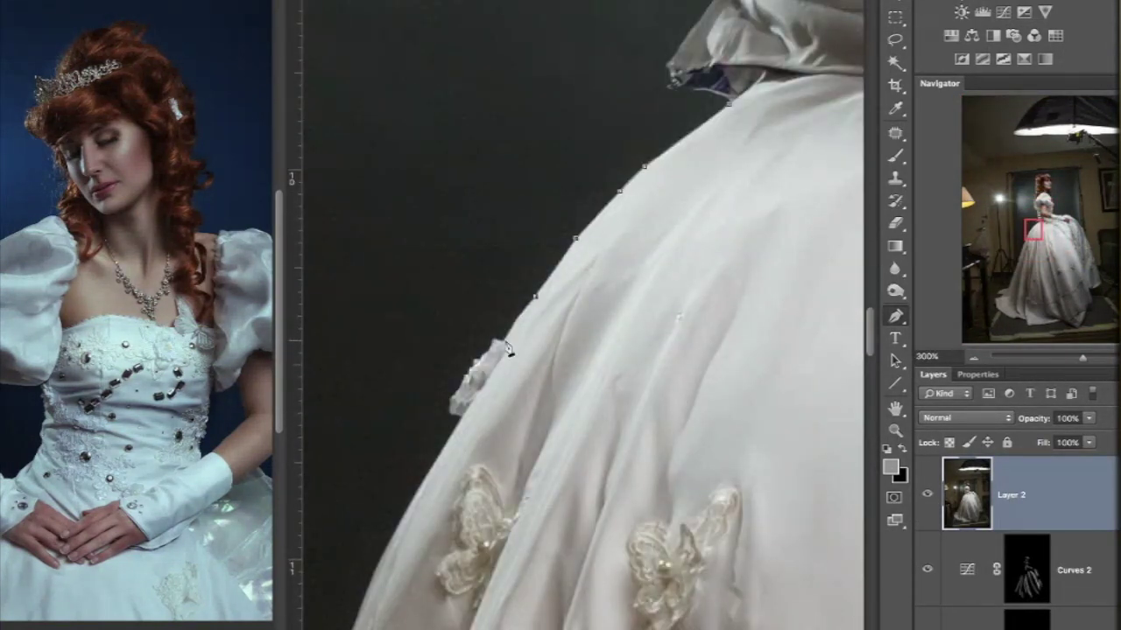
scroll(410, 394, "up", 3)
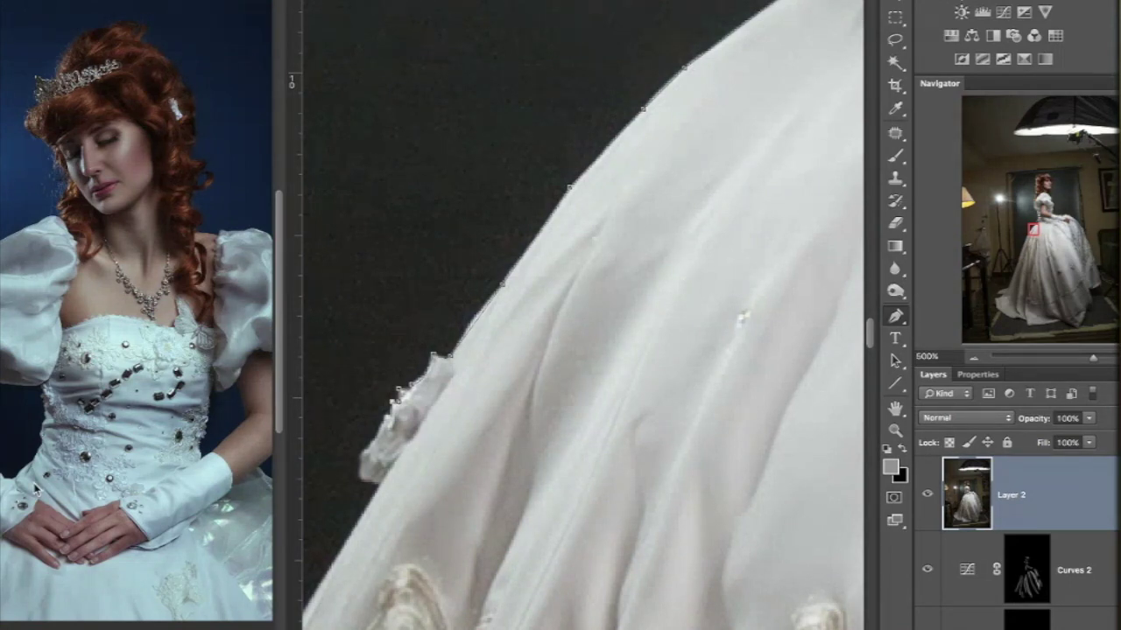
left_click_drag(385, 496, 500, 254)
left_click_drag(395, 372, 508, 219)
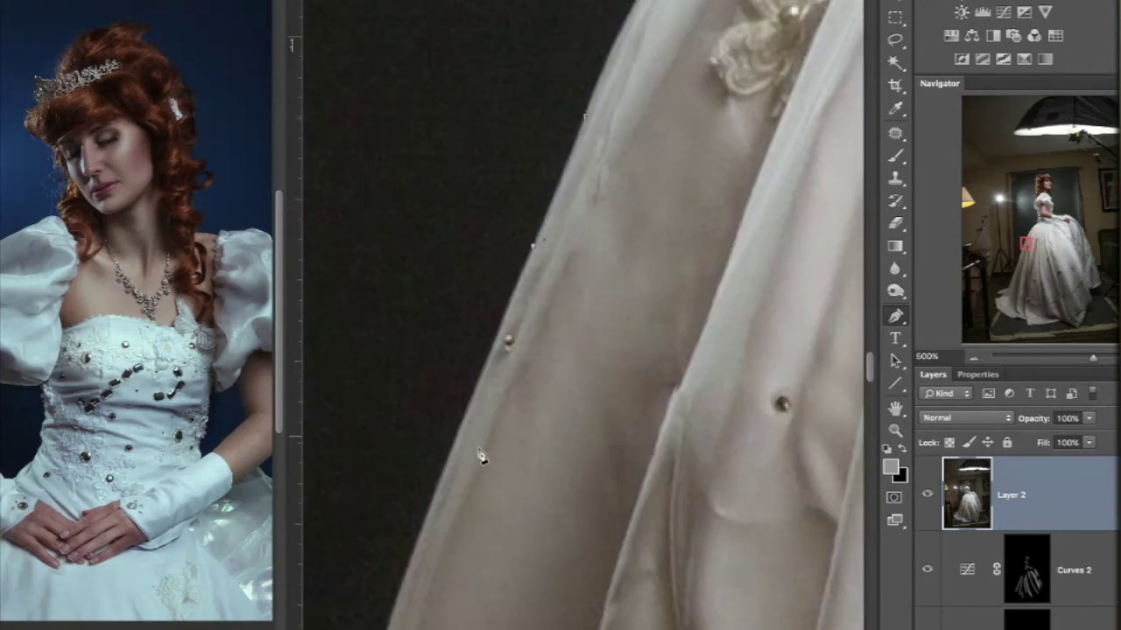
left_click_drag(457, 476, 622, 263)
left_click(606, 451)
left_click_drag(607, 495, 648, 289)
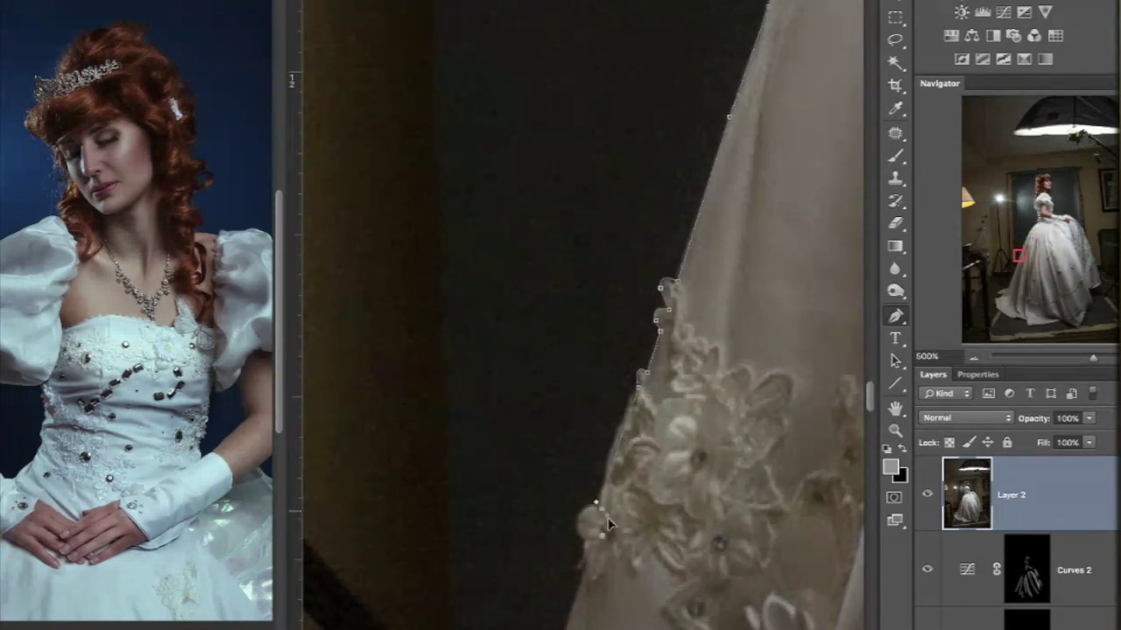
mouse_move(542, 613)
left_mouse_down()
mouse_move(496, 429)
mouse_move(531, 422)
left_mouse_up()
left_click_drag(533, 428, 546, 482)
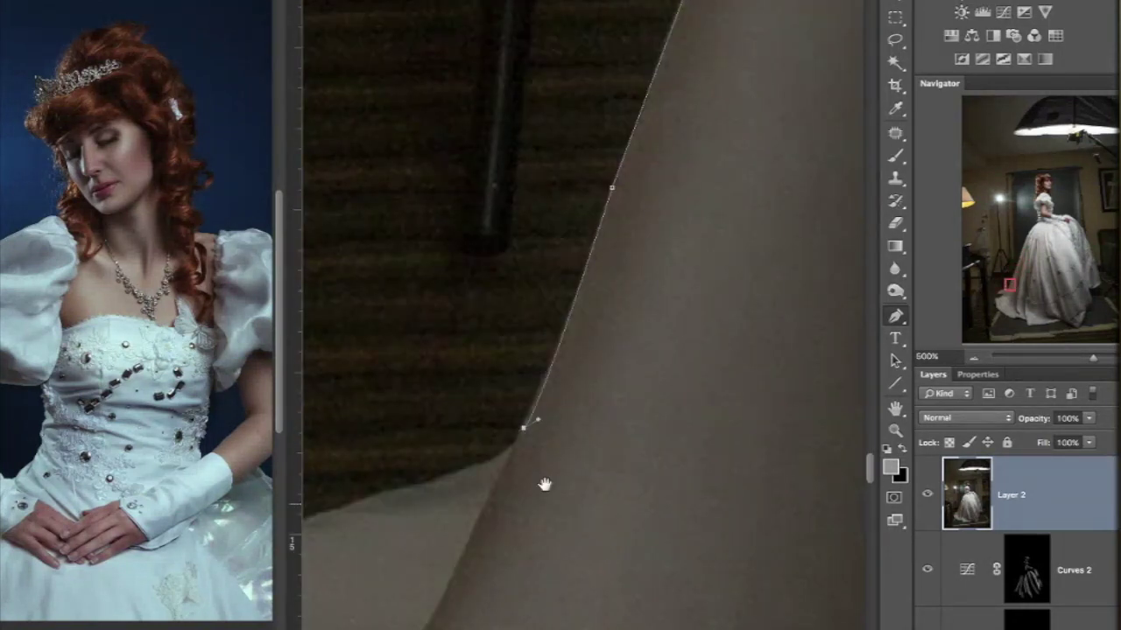
left_click_drag(526, 612, 694, 387)
Continue the pen path around the dress fold up to the tiara's upper edge
left_click(669, 199)
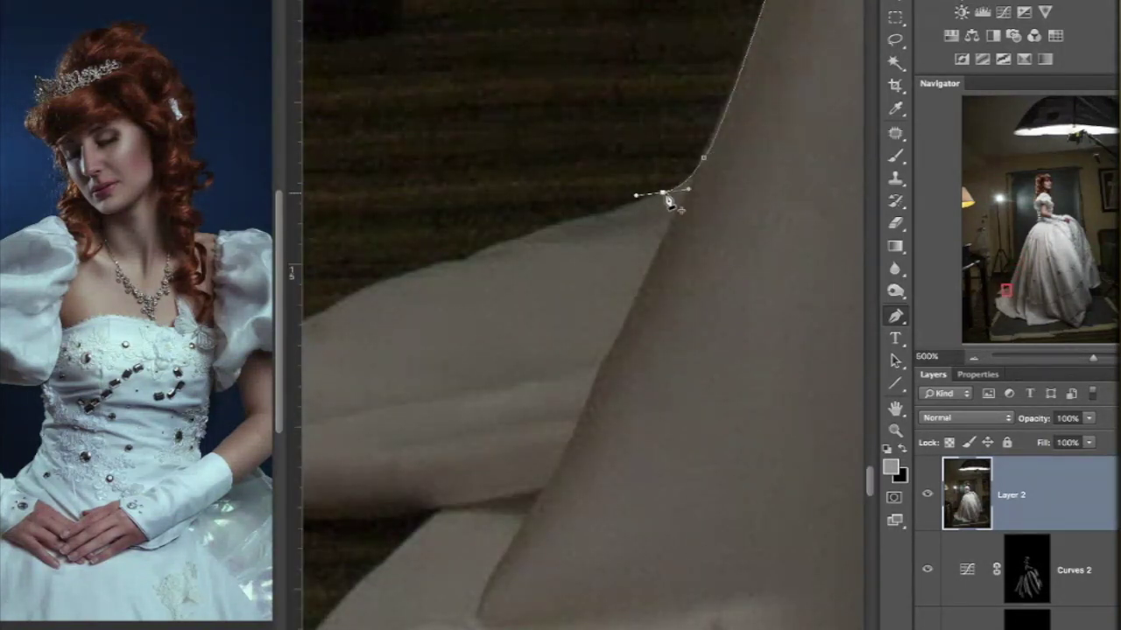
left_click(467, 252)
left_click_drag(467, 262, 543, 310)
left_click(479, 358)
mouse_move(453, 420)
left_mouse_down()
mouse_move(464, 427)
mouse_move(416, 266)
left_mouse_up()
mouse_move(573, 408)
left_mouse_down()
mouse_move(572, 438)
mouse_move(728, 314)
left_mouse_up()
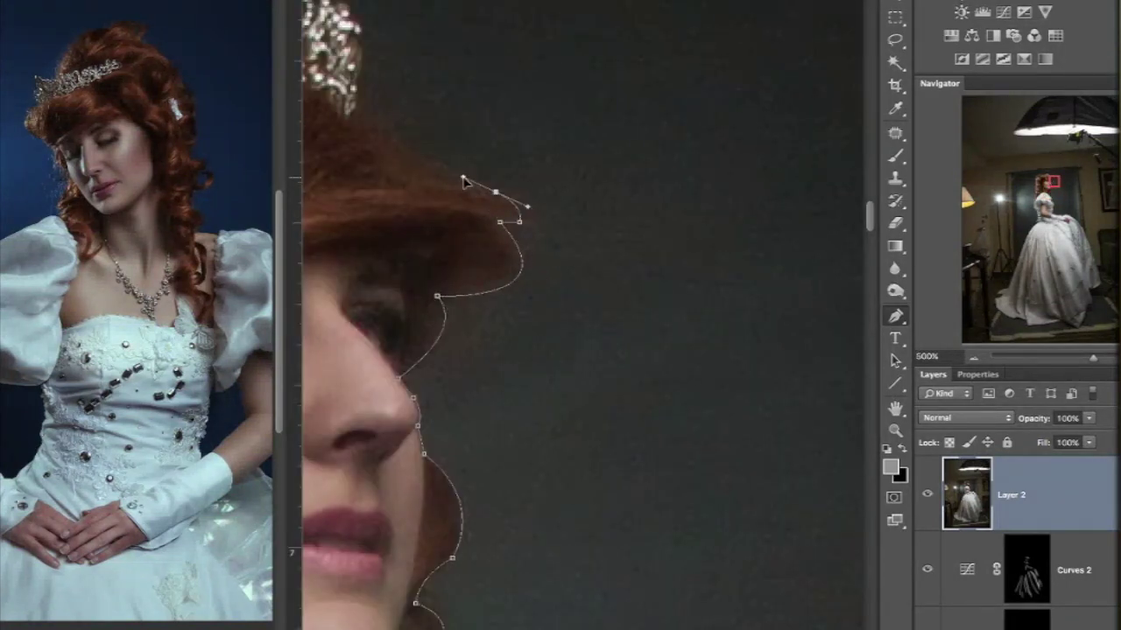
left_click(468, 169)
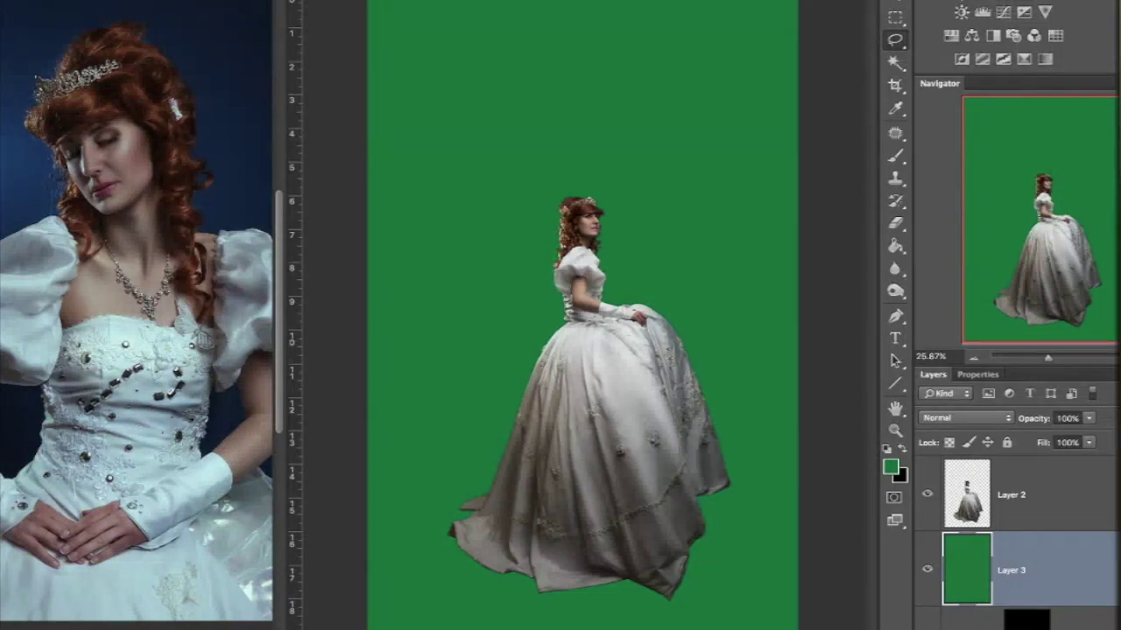
Flip the stairway photo horizontally, then scale and position the bride on the stairs
key("ctrl+minus")
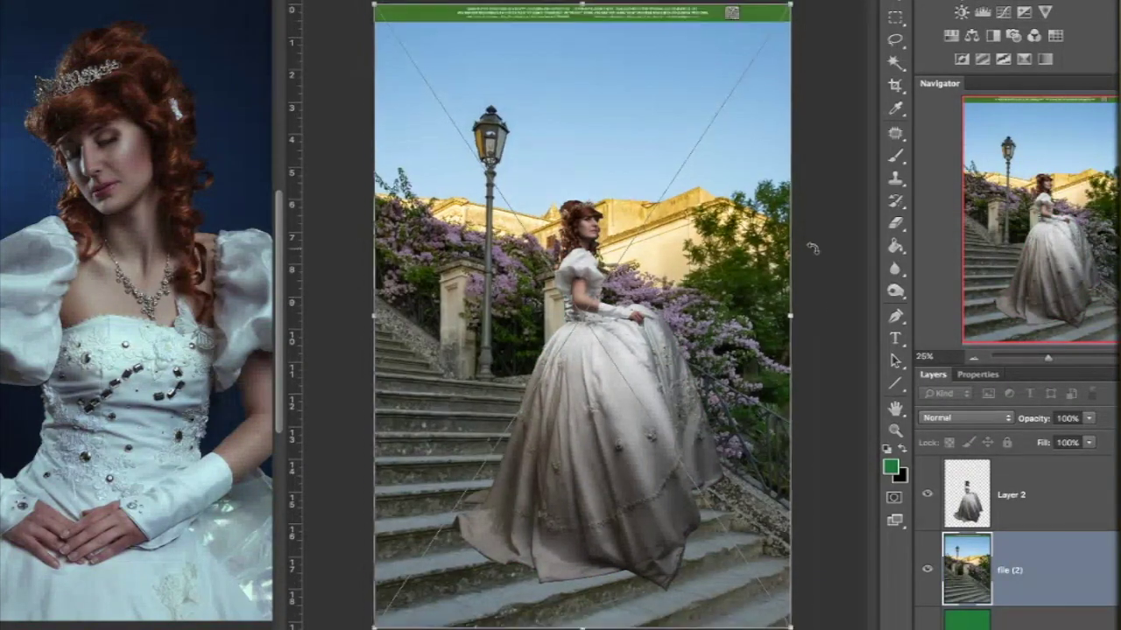
left_click(1010, 494)
key("ctrl+t")
left_click_drag(725, 150, 470, 187)
key("Return")
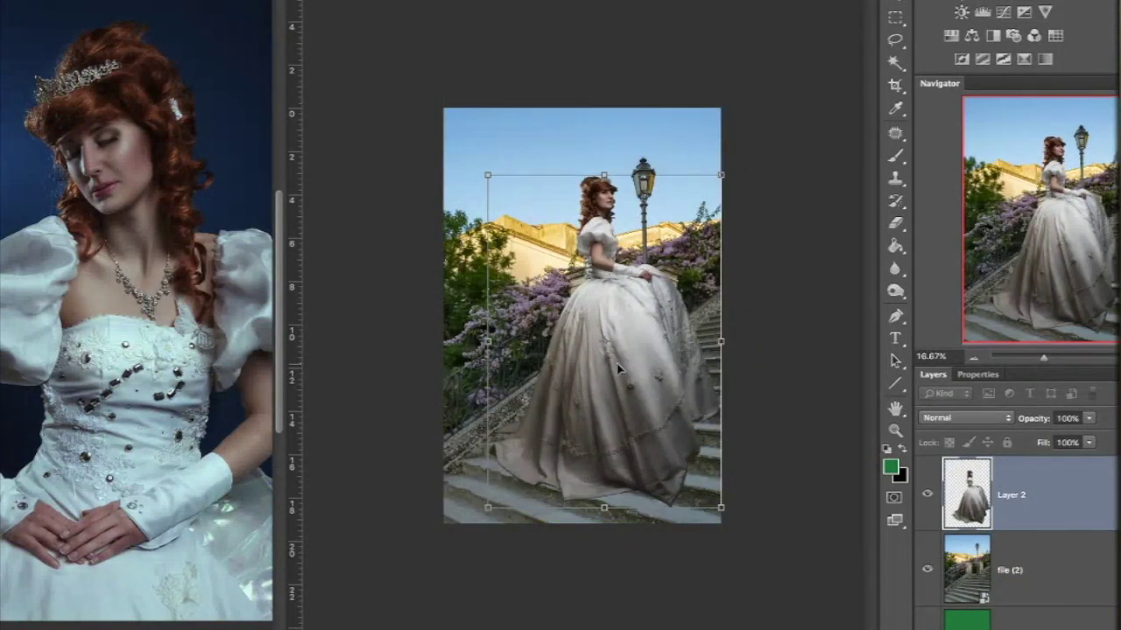
Put the stairway photo layer, file (2), into Distort transform mode
left_click(1042, 561)
key("ctrl+t")
right_click(711, 166)
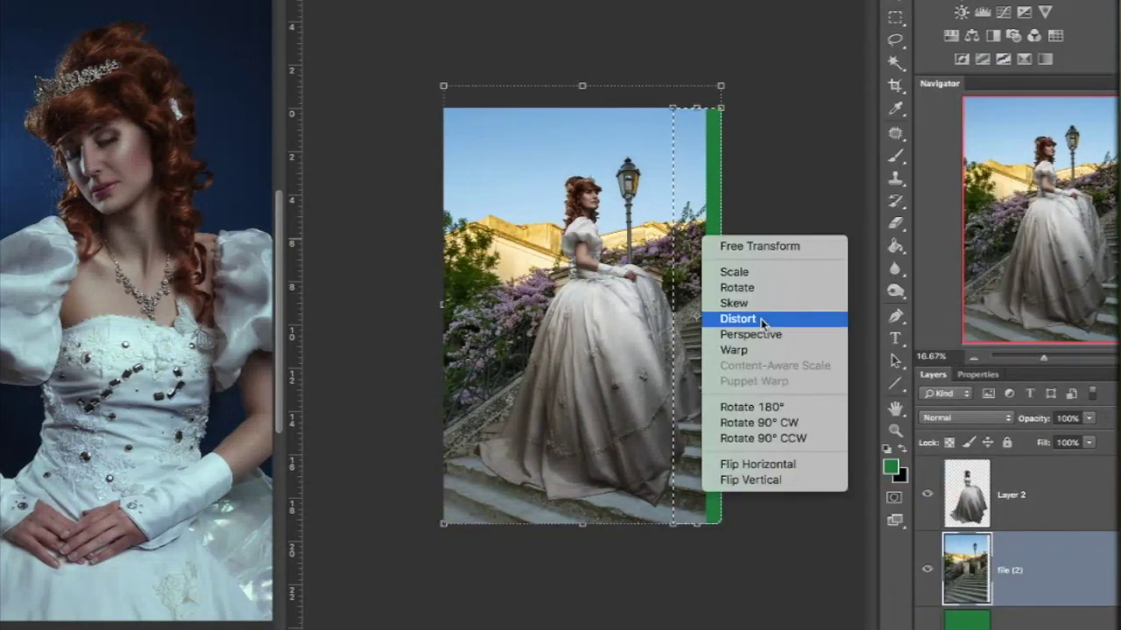
left_click(744, 318)
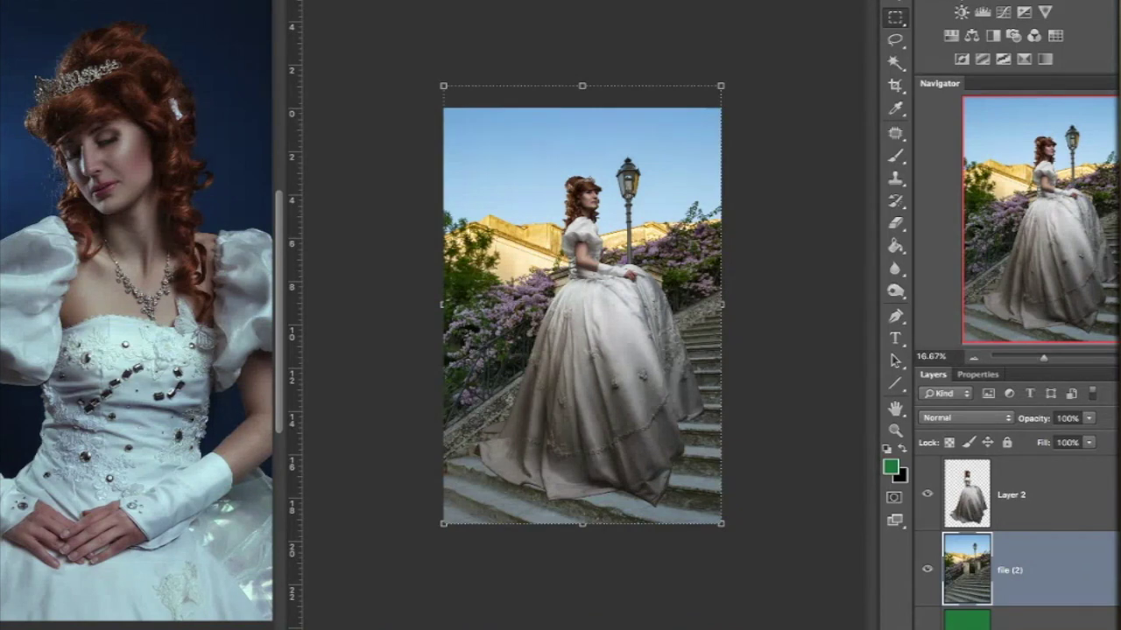
Apply the stairway distortion so the backdrop fills the canvas
key("Return")
left_click(1063, 494)
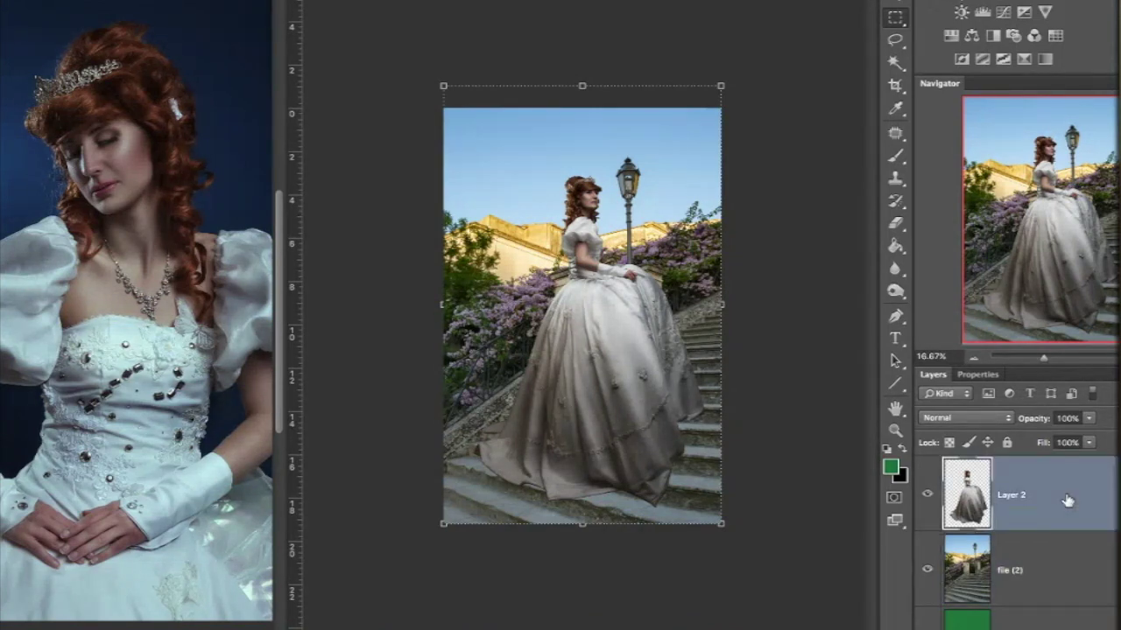
key("ctrl+plus")
left_click(1009, 570)
Clone sky over the street lamp's head and upper post
key("ctrl+plus")
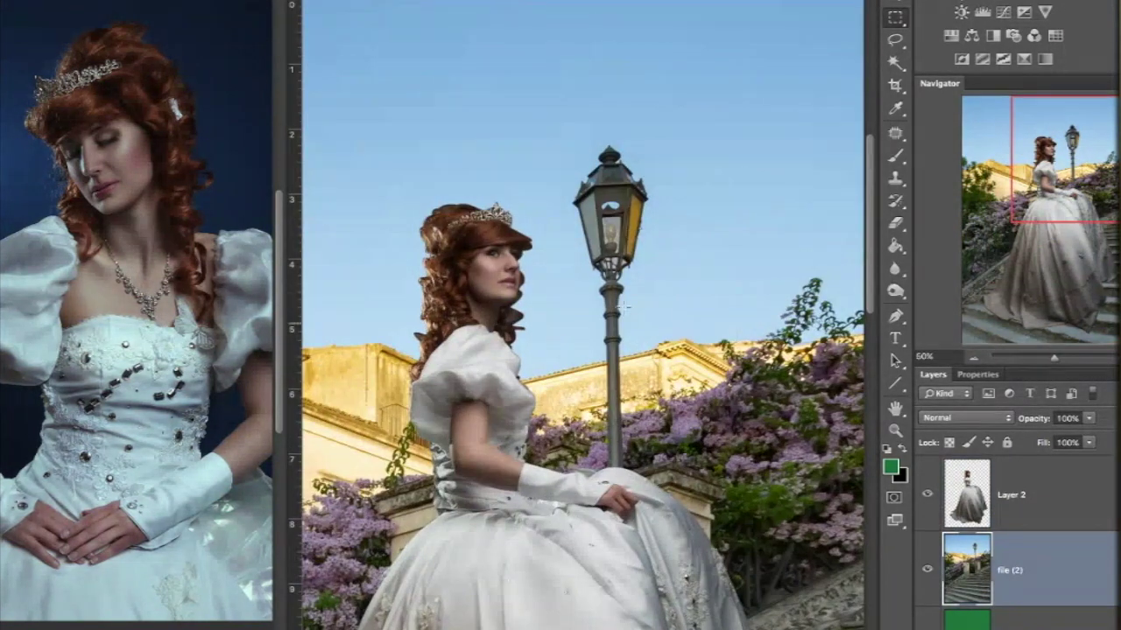
key("s")
left_click_drag(604, 227, 646, 265)
key("ctrl+plus")
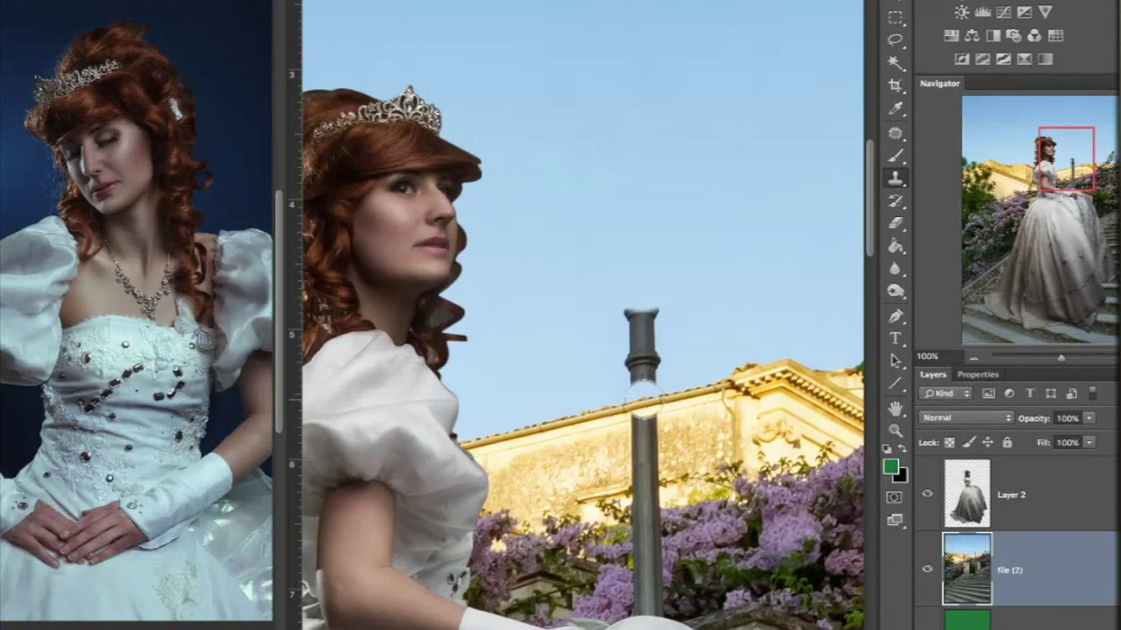
left_click_drag(646, 315, 646, 409)
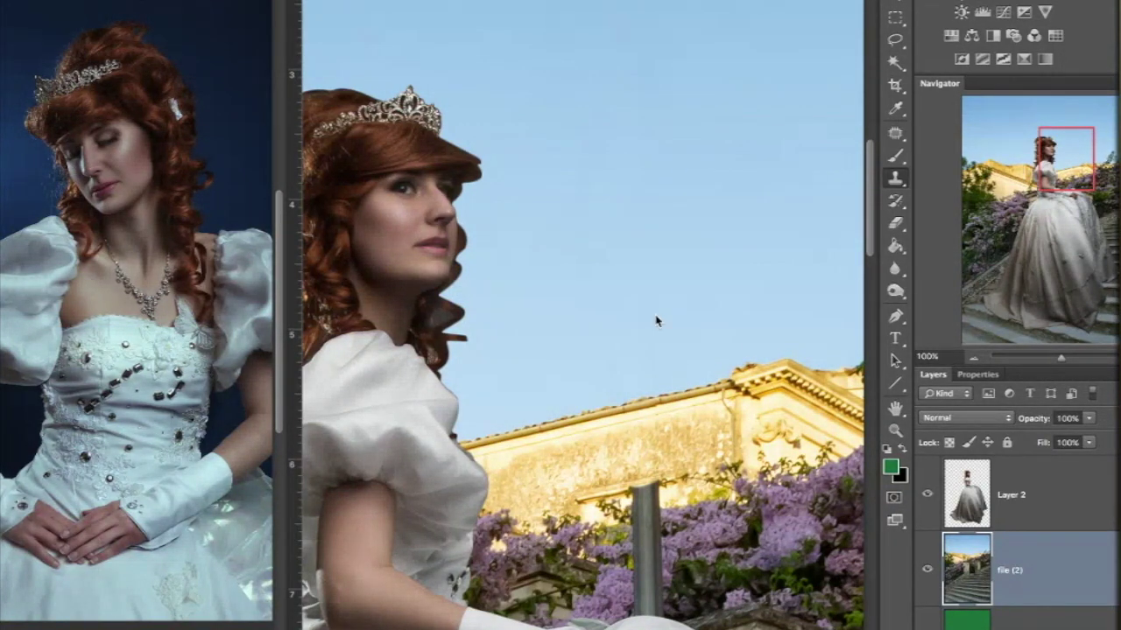
scroll(745, 371, "down", 3)
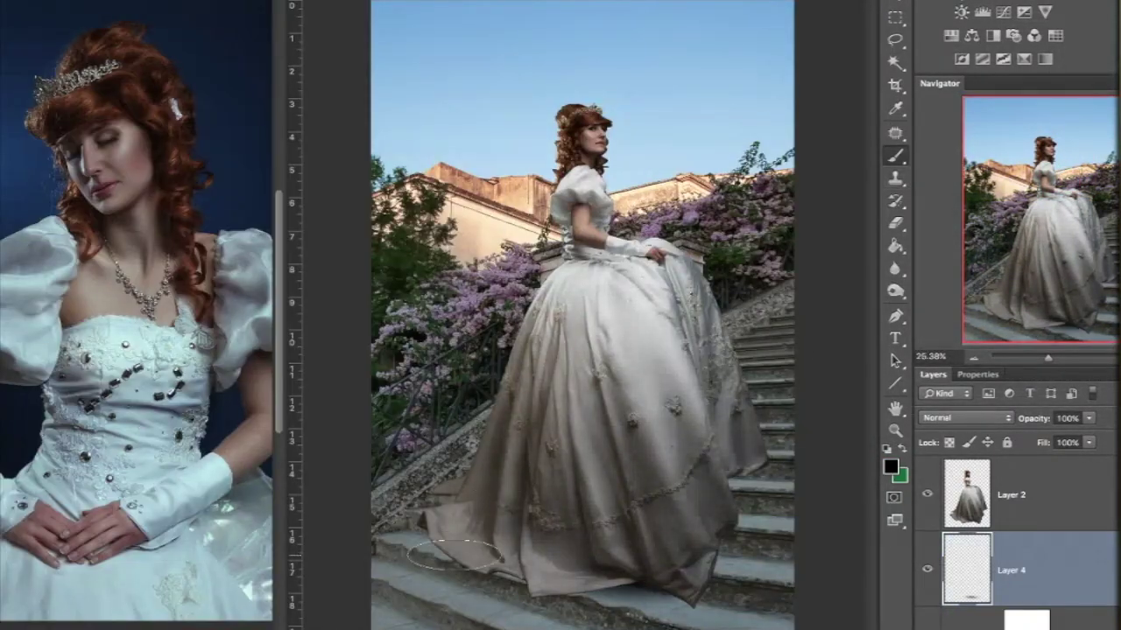
Paint shadows on Layer 4 under the dress hem and on the steps
left_click_drag(454, 554, 530, 573)
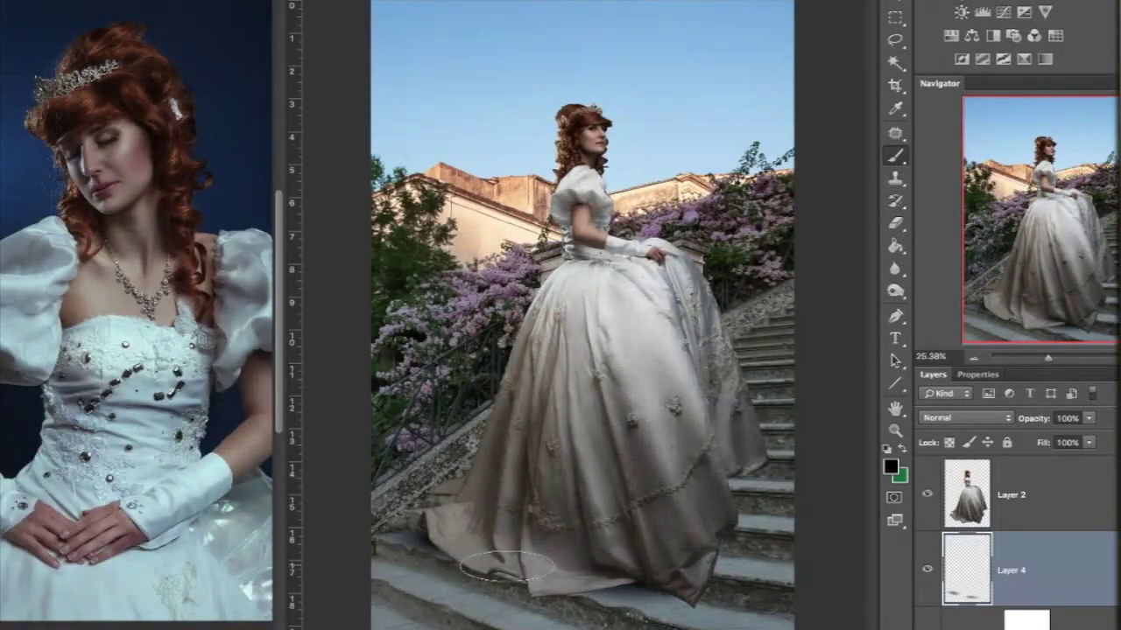
left_click_drag(700, 587, 744, 547)
left_click_drag(647, 595, 753, 482)
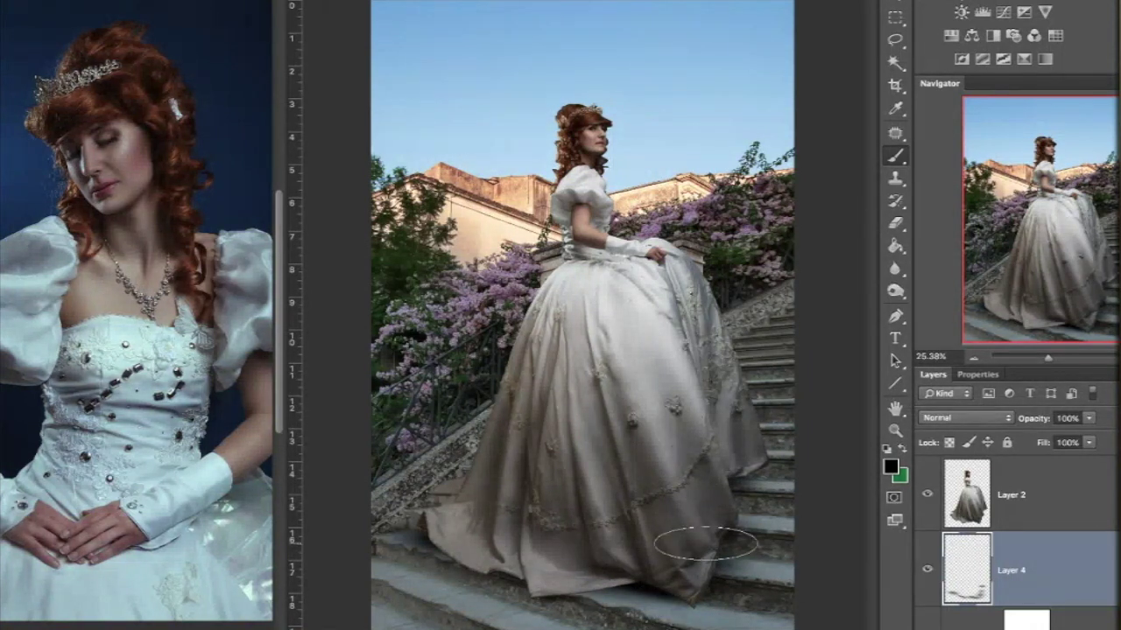
Reshape the lower-left skirt hem on the bride's layer with a large Liquify Forward Warp brush
left_click(1007, 495)
key("ctrl+shift+x")
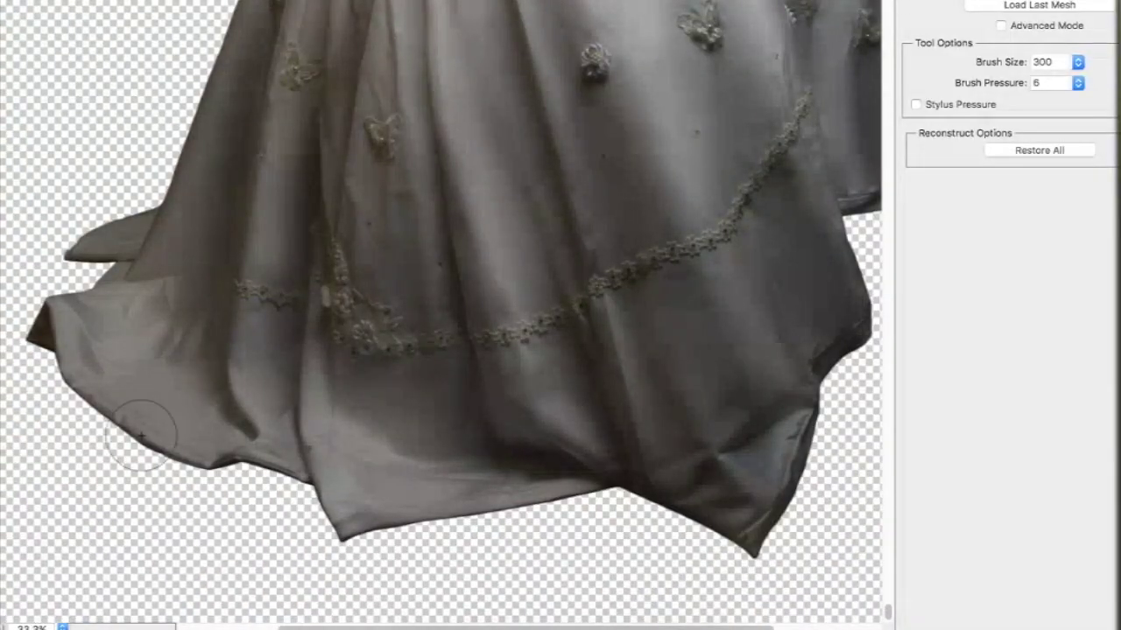
key("Return")
key("ctrl+plus")
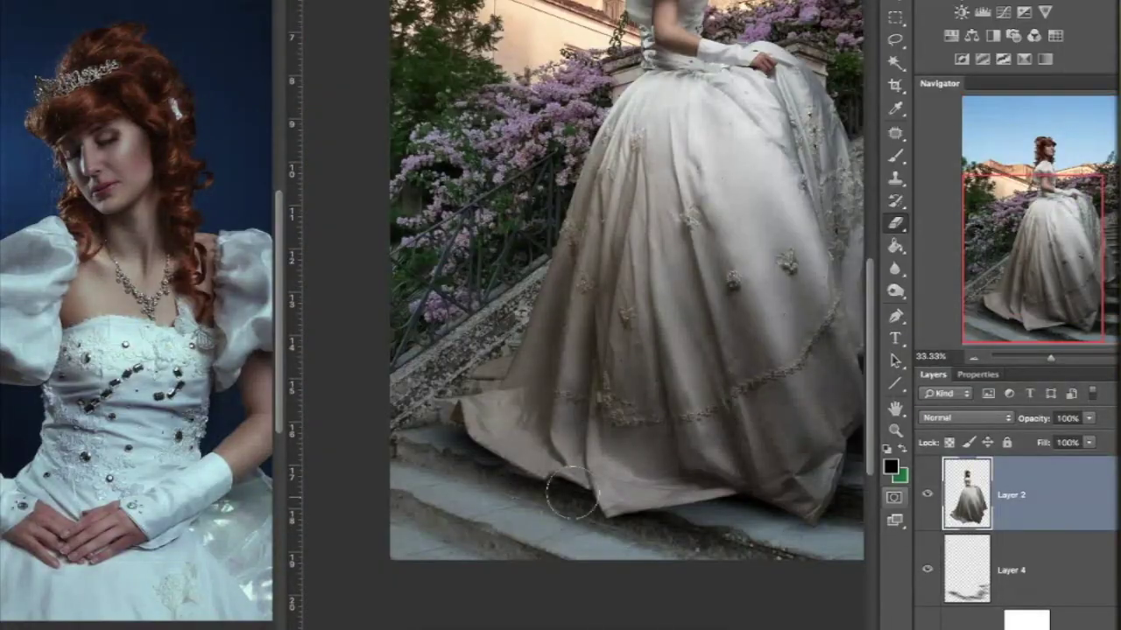
key("ctrl+shift+x")
key("ctrl+plus")
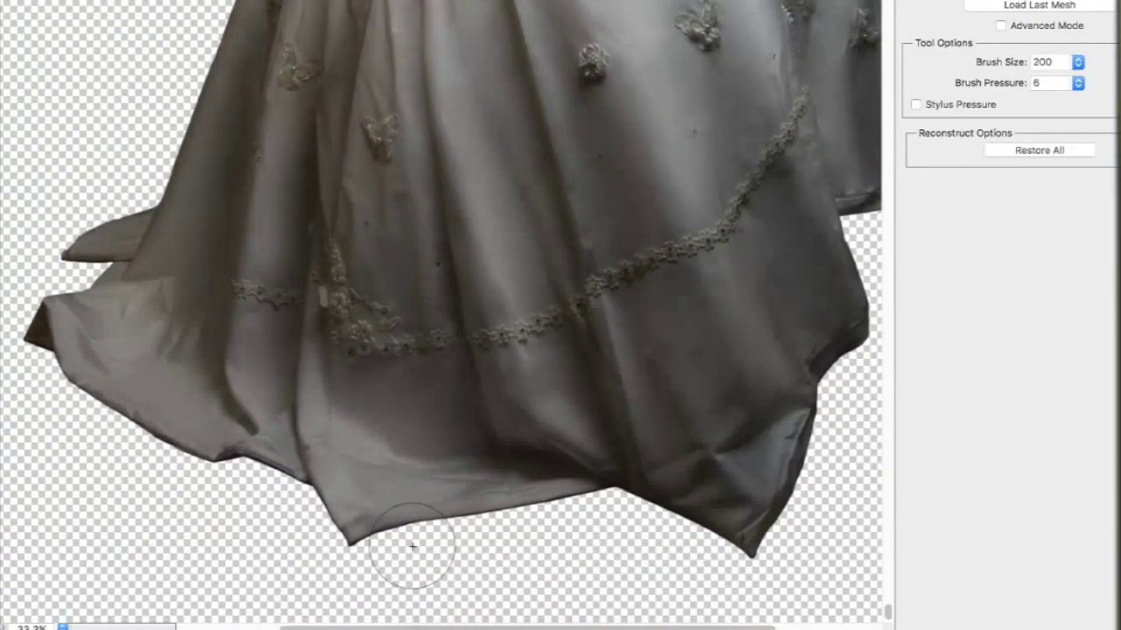
left_click_drag(112, 476, 88, 300)
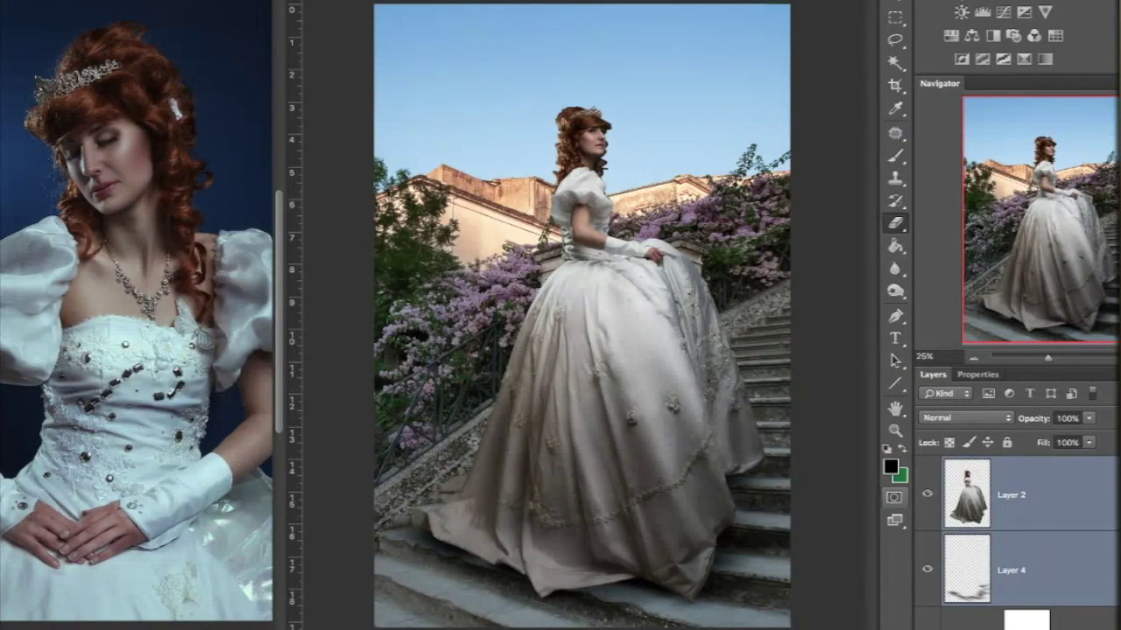
Free-transform the bride slightly down and to the right on the stairway
key("ctrl+t")
left_click_drag(671, 415, 677, 421)
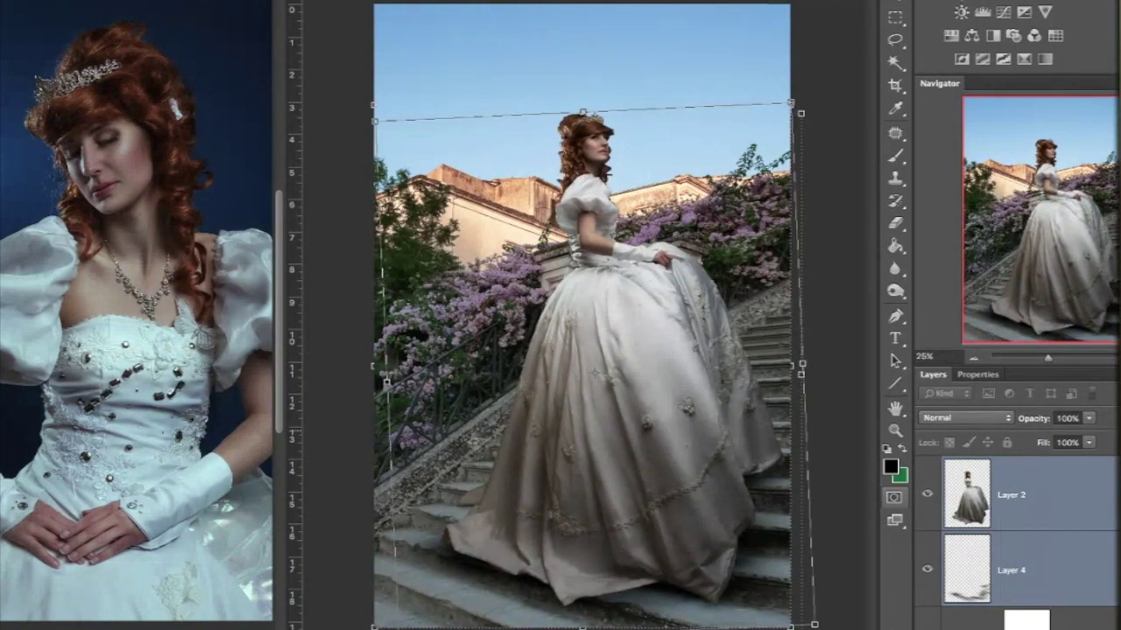
key("Return")
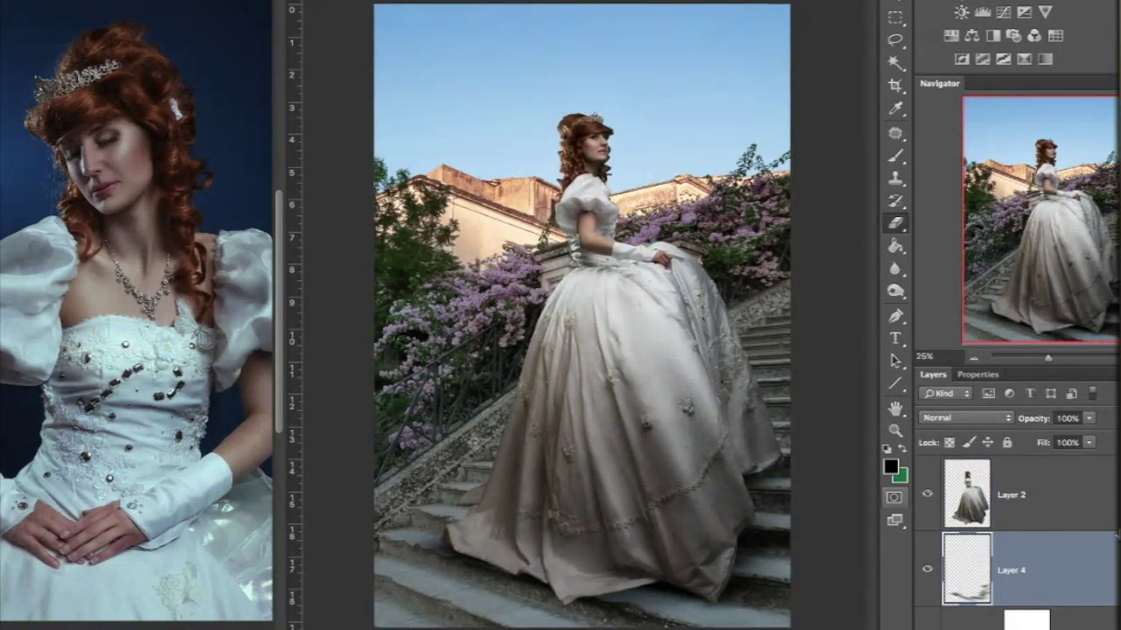
key("b")
key("e")
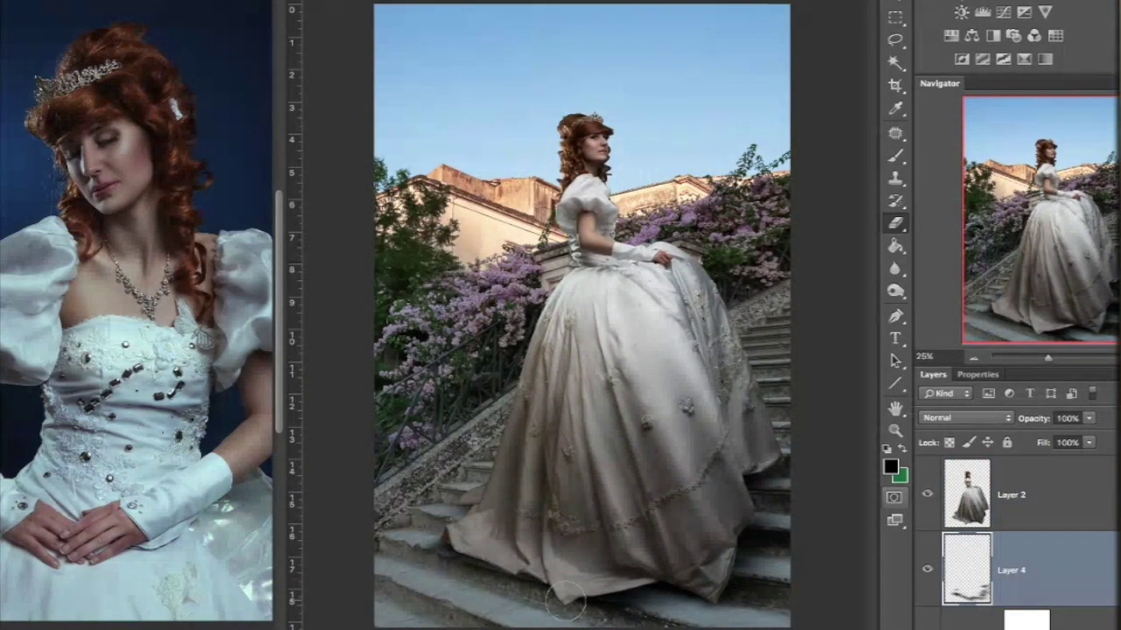
key("ctrl+minus")
Add a new empty layer above the bride cutout (Layer 2) for hair painting
left_click(1011, 494)
scroll(683, 394, "up", 5)
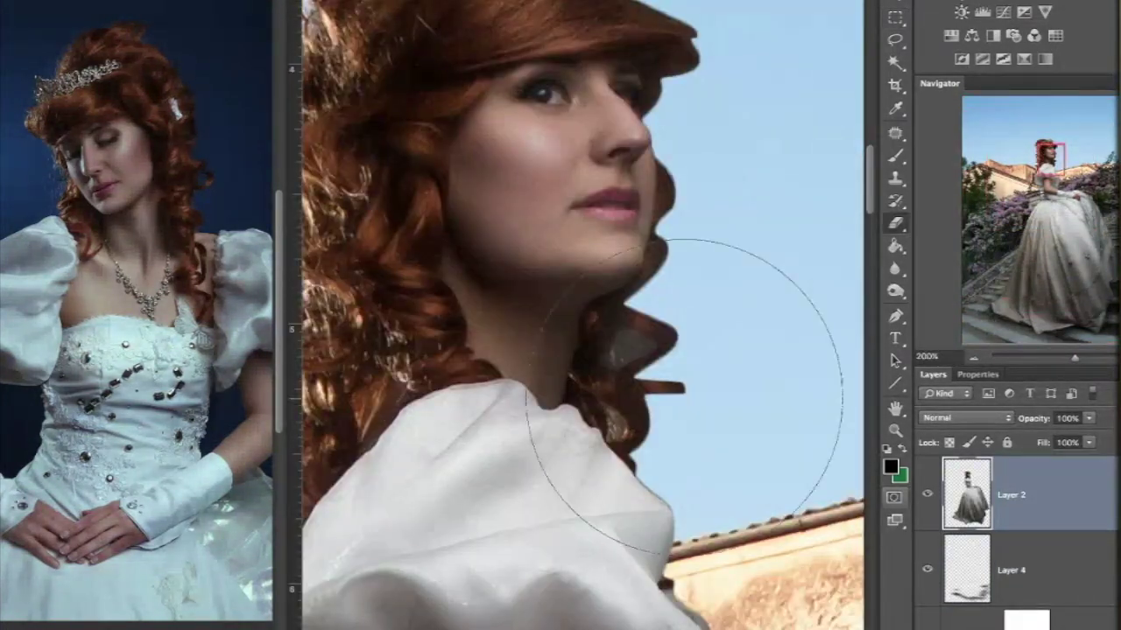
left_click_drag(560, 263, 770, 561)
key("ctrl+shift+alt+n")
key("b")
right_click(564, 348)
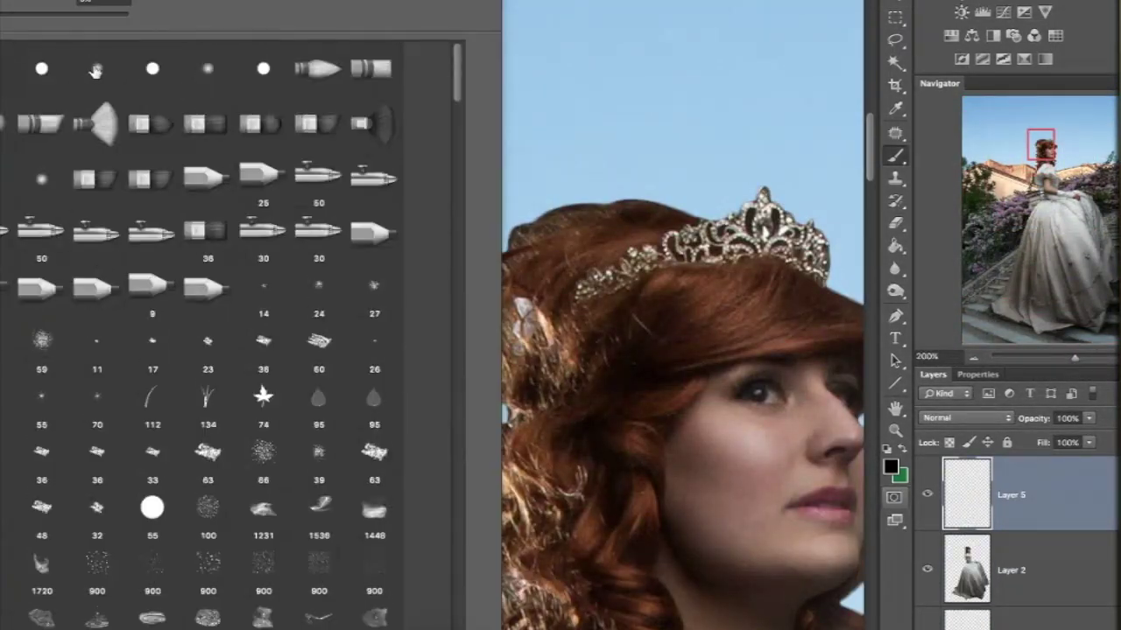
key("Escape")
Sample light tan and dark brown hair colours and paint strands along the hair edge
scroll(564, 349, "up", 3)
left_click(576, 353, "alt")
scroll(552, 268, "down", 3)
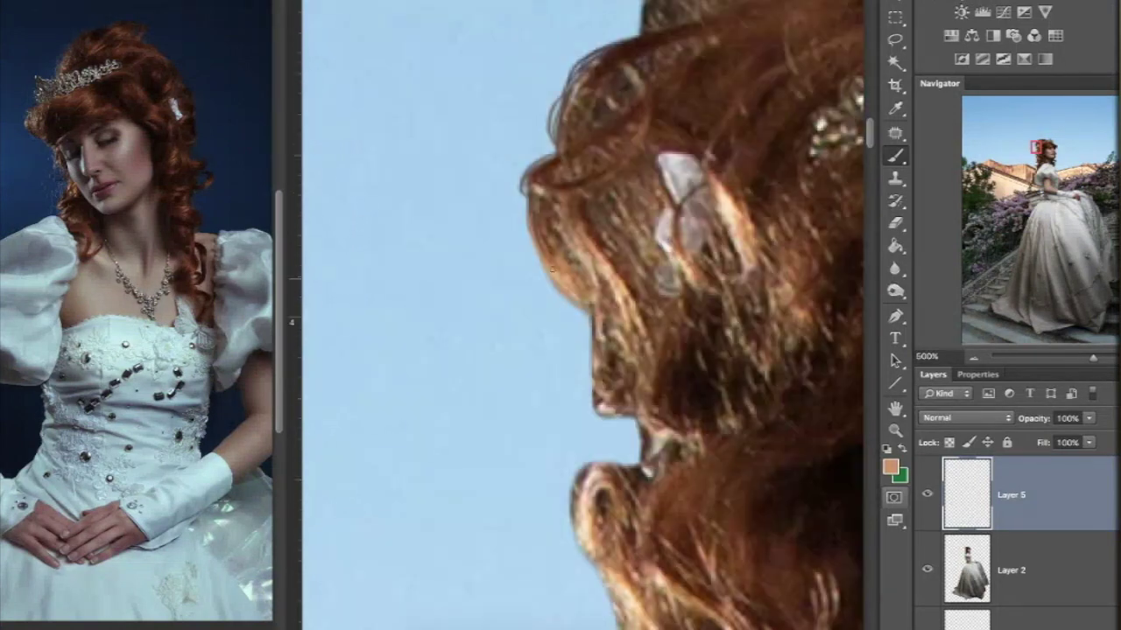
scroll(666, 236, "down", 2)
scroll(627, 300, "up", 6)
left_click(627, 300, "alt")
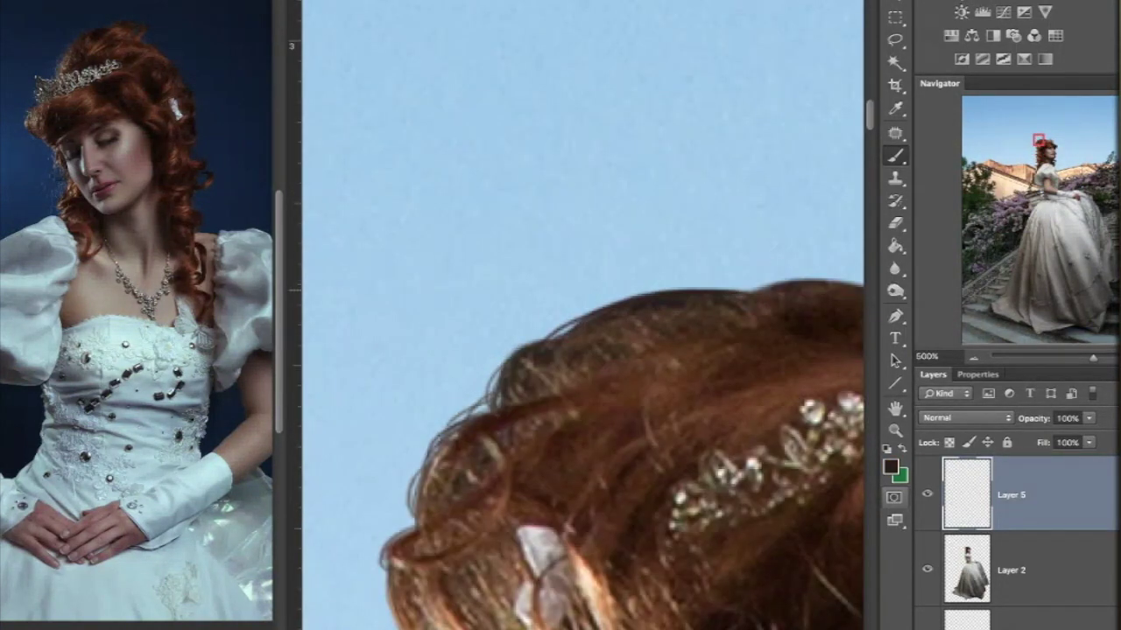
scroll(627, 301, "up", 3)
scroll(654, 348, "down", 3)
scroll(654, 348, "down", 2)
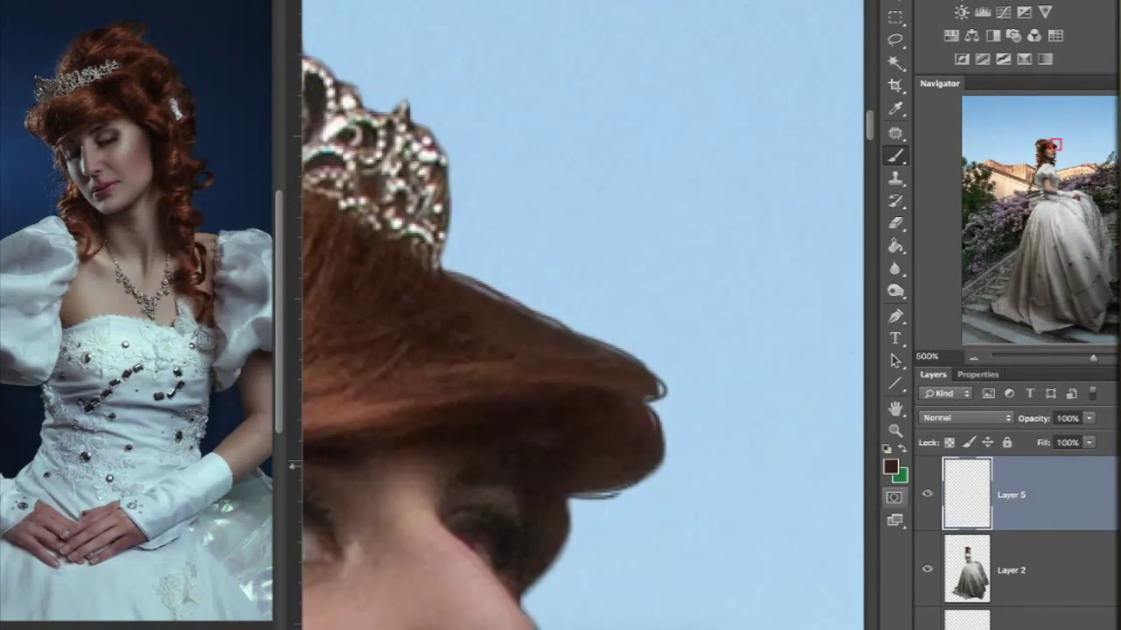
scroll(654, 347, "down", 3)
scroll(654, 348, "down", 3)
scroll(654, 348, "down", 5)
left_click_drag(630, 385, 700, 315)
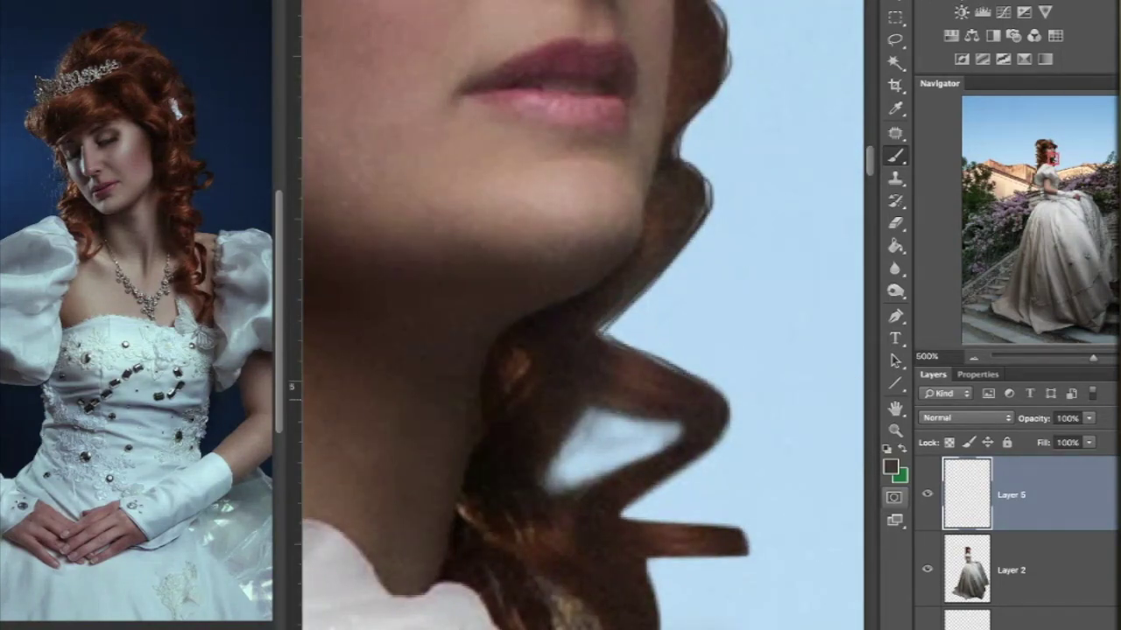
left_click_drag(595, 412, 552, 481)
left_click_drag(683, 420, 551, 490)
Sample light brown and brown hair tones and paint more strands and a curl
scroll(612, 420, "down", 3)
scroll(621, 465, "down", 1)
scroll(621, 465, "down", 5)
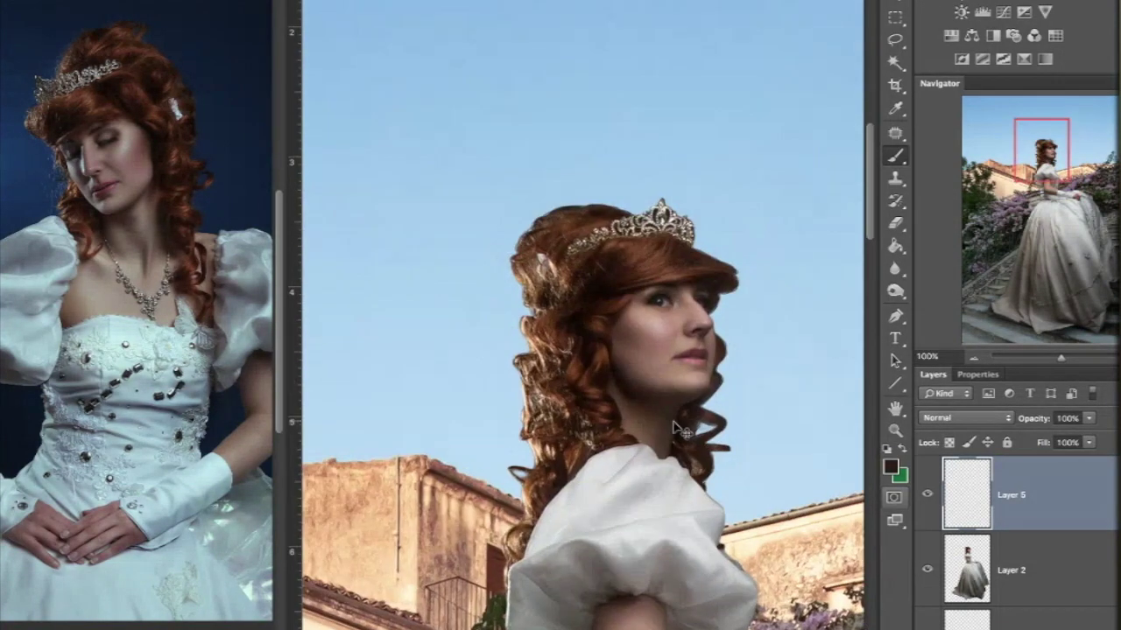
scroll(543, 402, "up", 5)
left_click(543, 403, "alt")
scroll(578, 315, "down", 2)
scroll(577, 315, "down", 3)
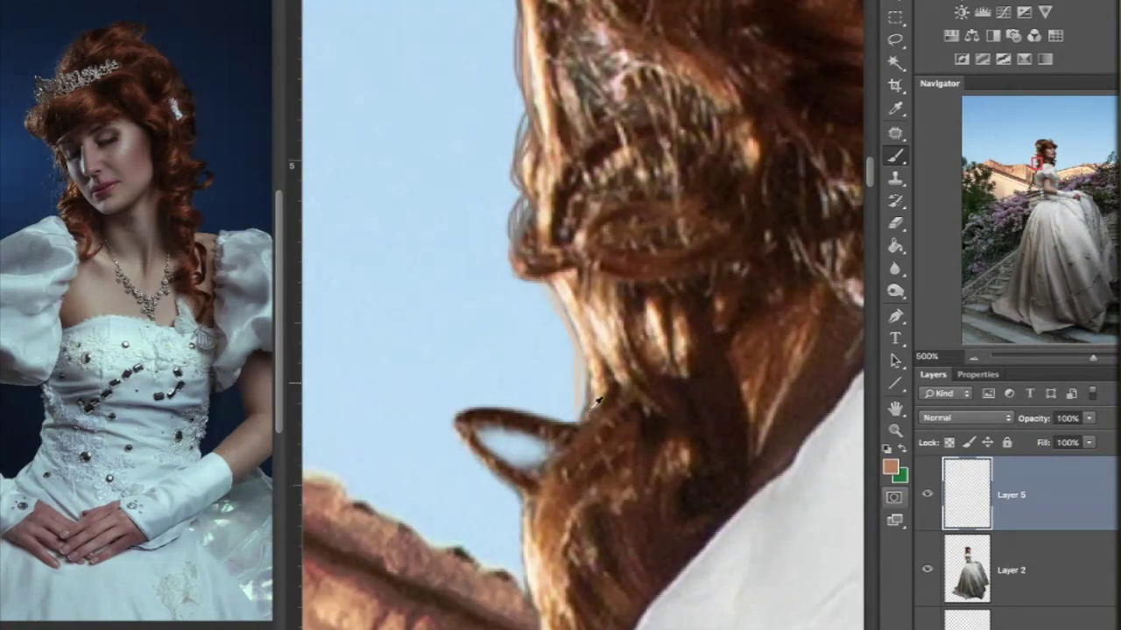
left_click_drag(569, 289, 577, 420)
mouse_move(552, 433)
left_mouse_down()
mouse_move(472, 455)
mouse_move(526, 586)
left_mouse_up()
left_click_drag(586, 411, 481, 429)
scroll(578, 350, "down", 3)
left_click(451, 372, "alt")
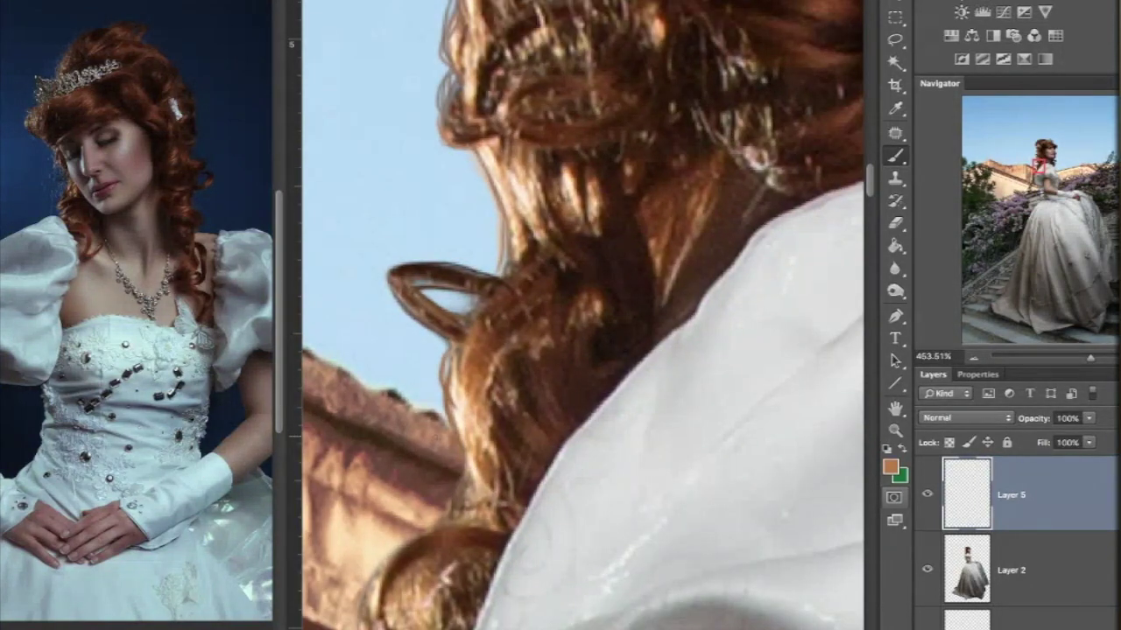
scroll(593, 224, "down", 2)
scroll(594, 223, "down", 3)
scroll(511, 422, "up", 5)
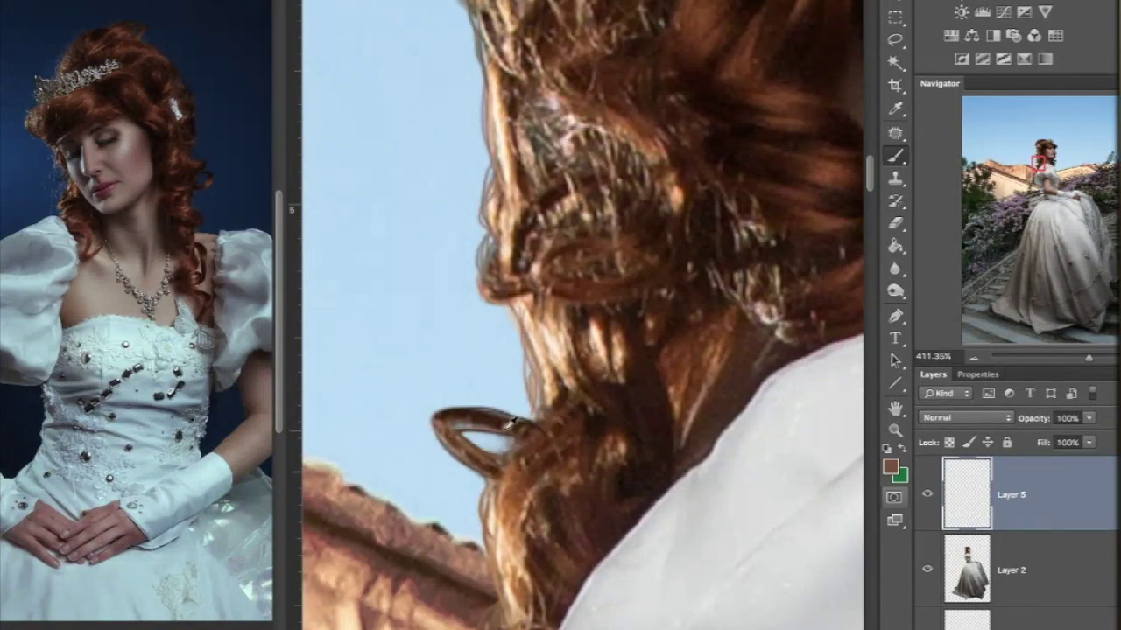
scroll(578, 263, "down", 3)
scroll(578, 263, "down", 8)
scroll(578, 263, "up", 2)
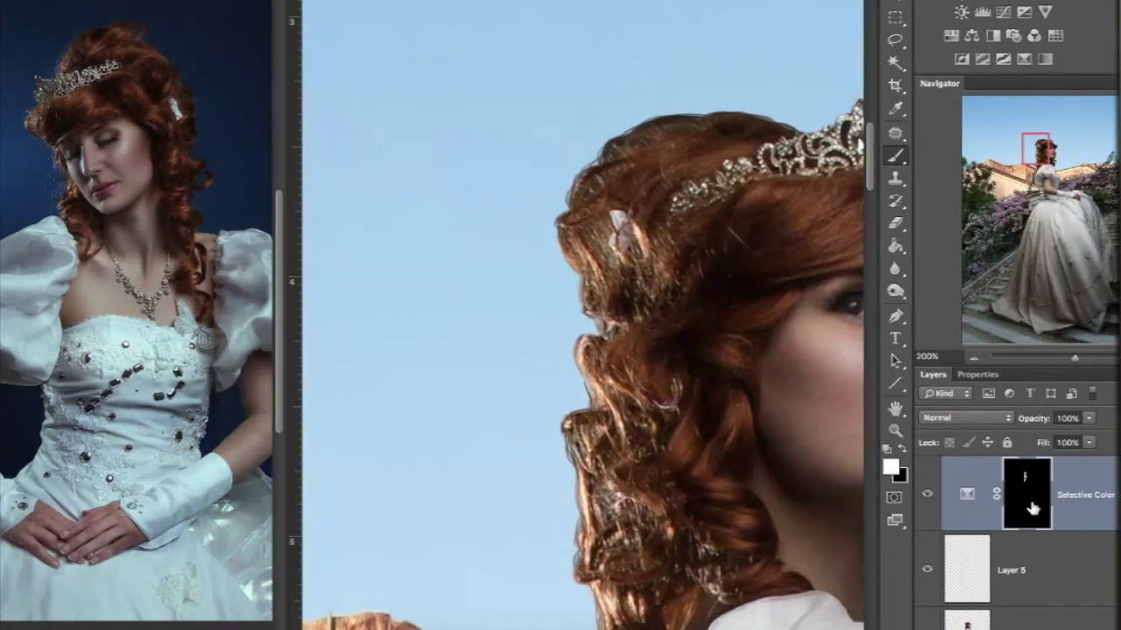
Darken the hair by raising Black in the Whites of its Selective Color adjustment
double_click(1031, 508)
left_click_drag(1038, 582, 1081, 580)
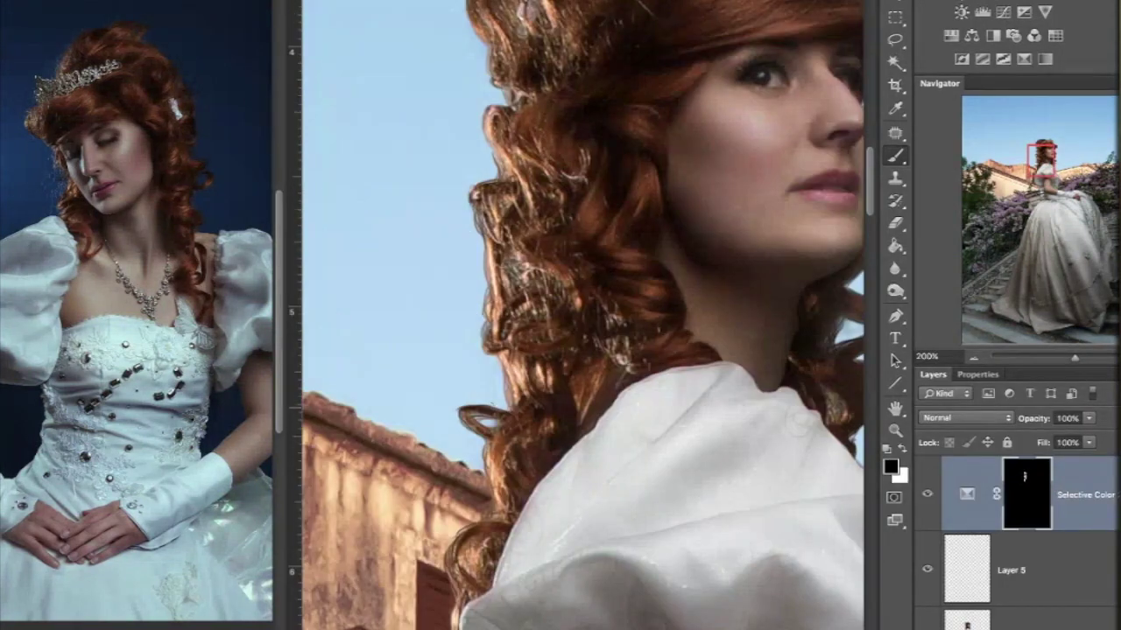
key("ctrl+0")
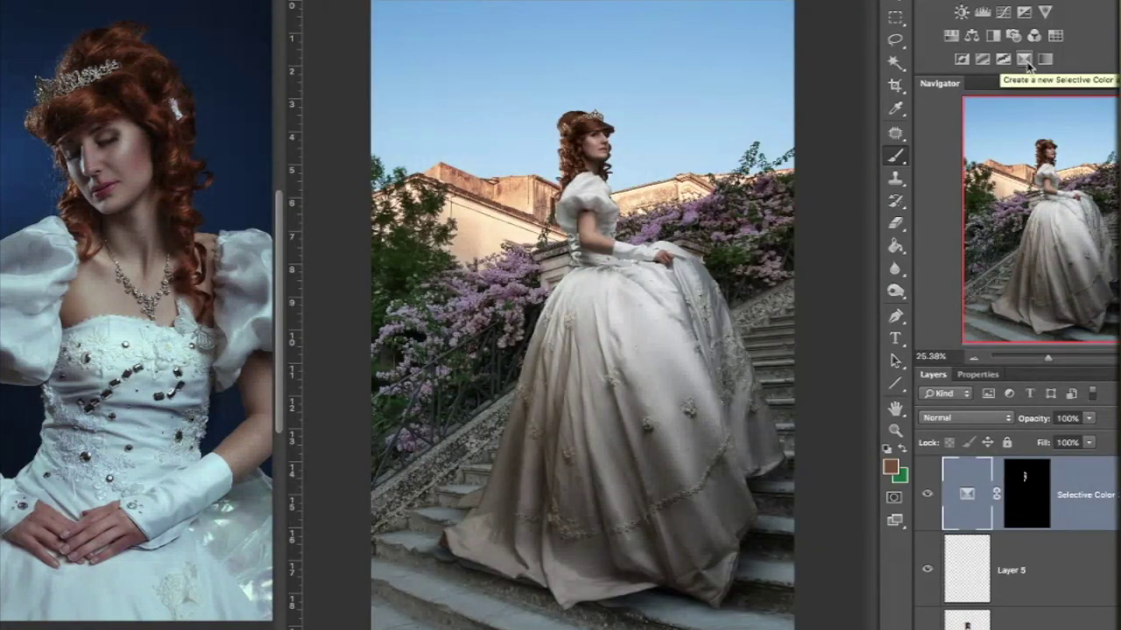
Add a Selective Color layer, set Overlay Layer 6 to 80%, and reveal Curves shading on the stairs
left_click(1024, 58)
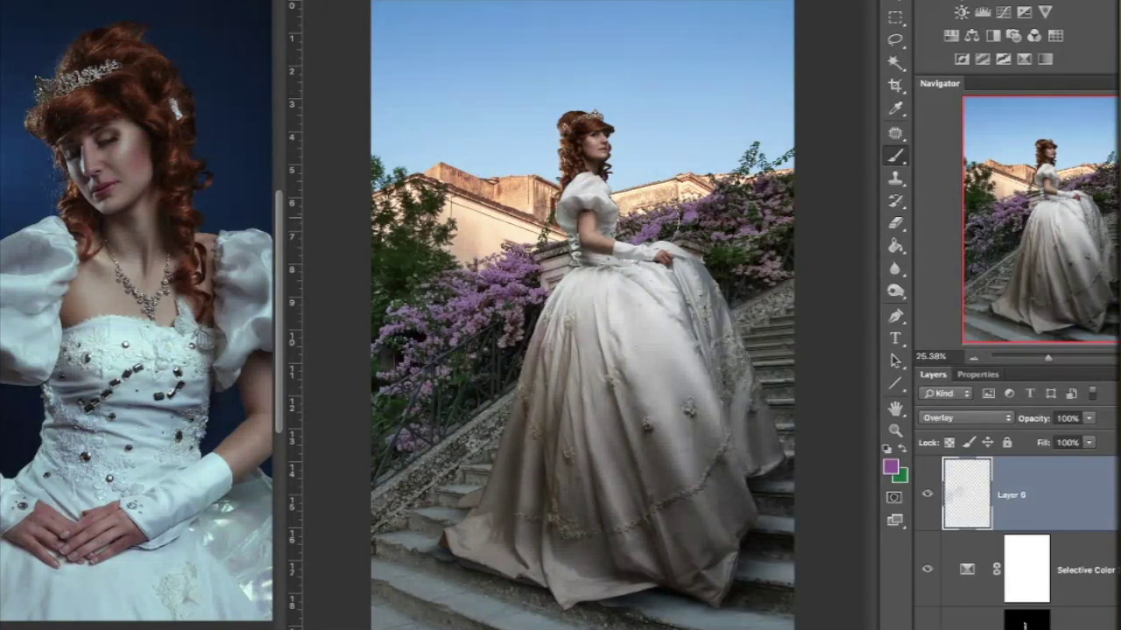
key("8")
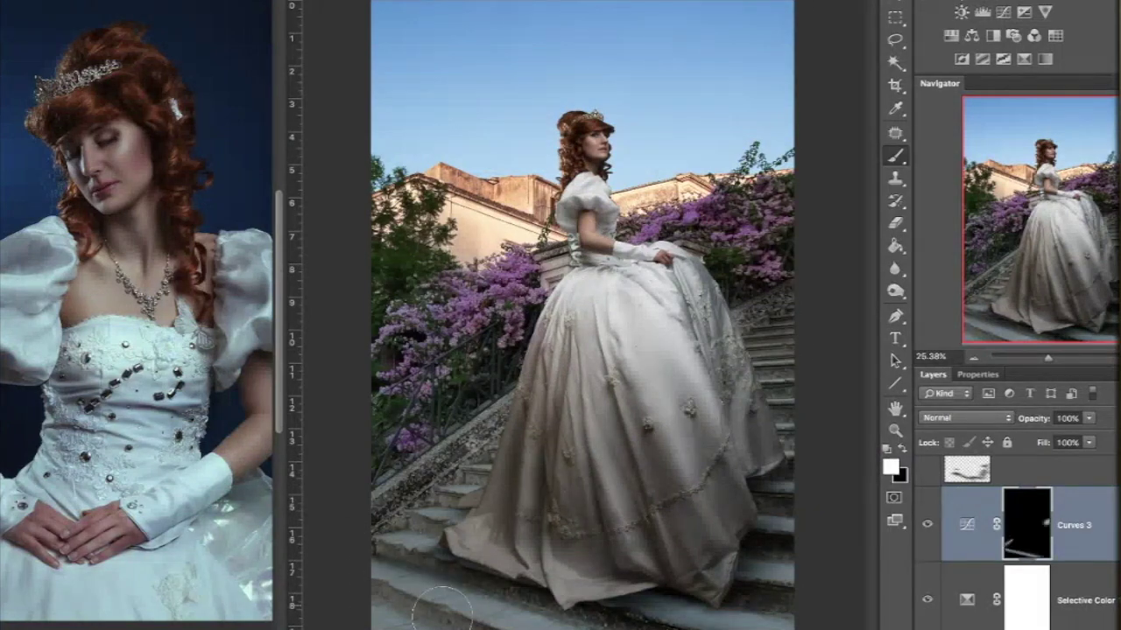
left_click_drag(442, 608, 551, 266)
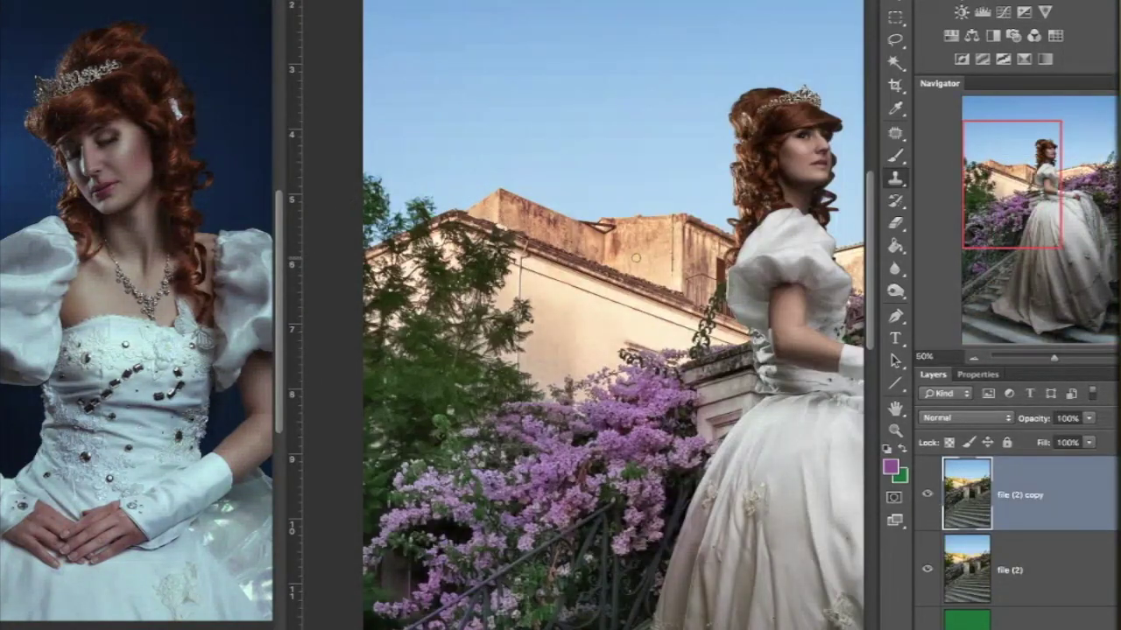
Patch the rooftop and left tree area with clean sky
key("ctrl+minus")
left_click_drag(537, 87, 537, 96)
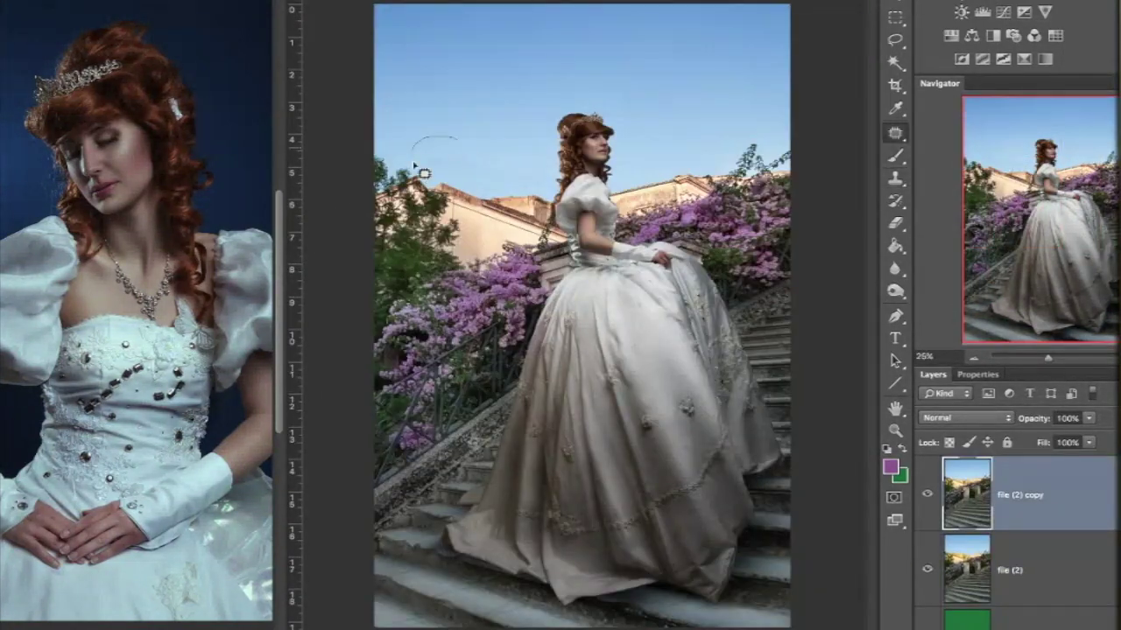
left_click_drag(490, 187, 490, 157)
mouse_move(436, 229)
left_mouse_down()
mouse_move(366, 147)
mouse_move(377, 219)
mouse_move(502, 145)
left_mouse_up()
key("j")
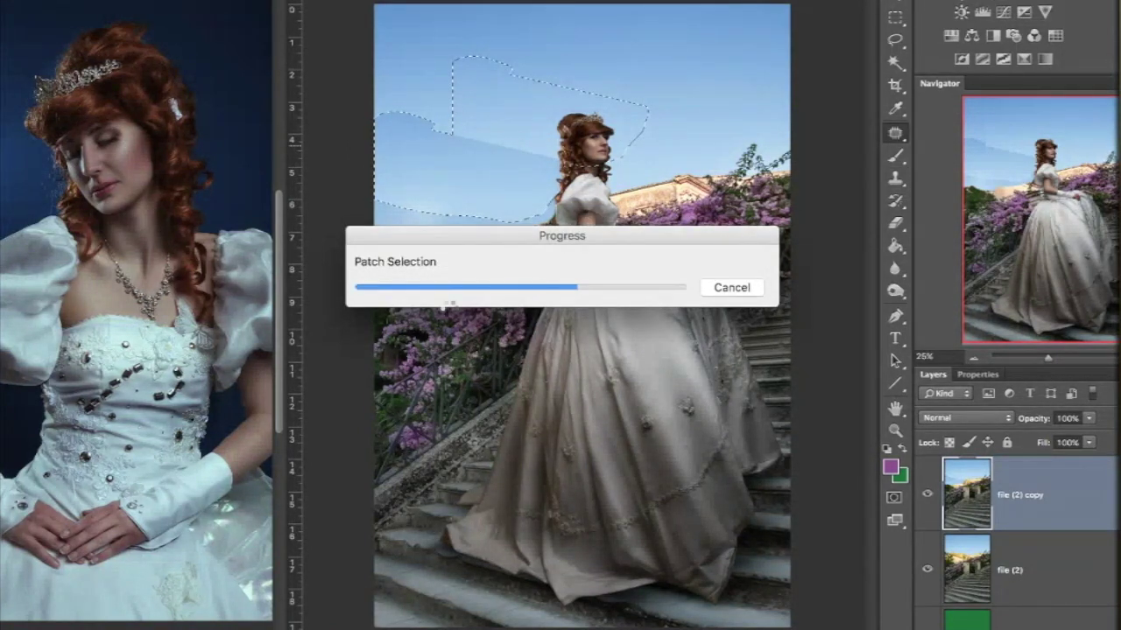
key("ctrl+d")
key("s")
key("ctrl+plus")
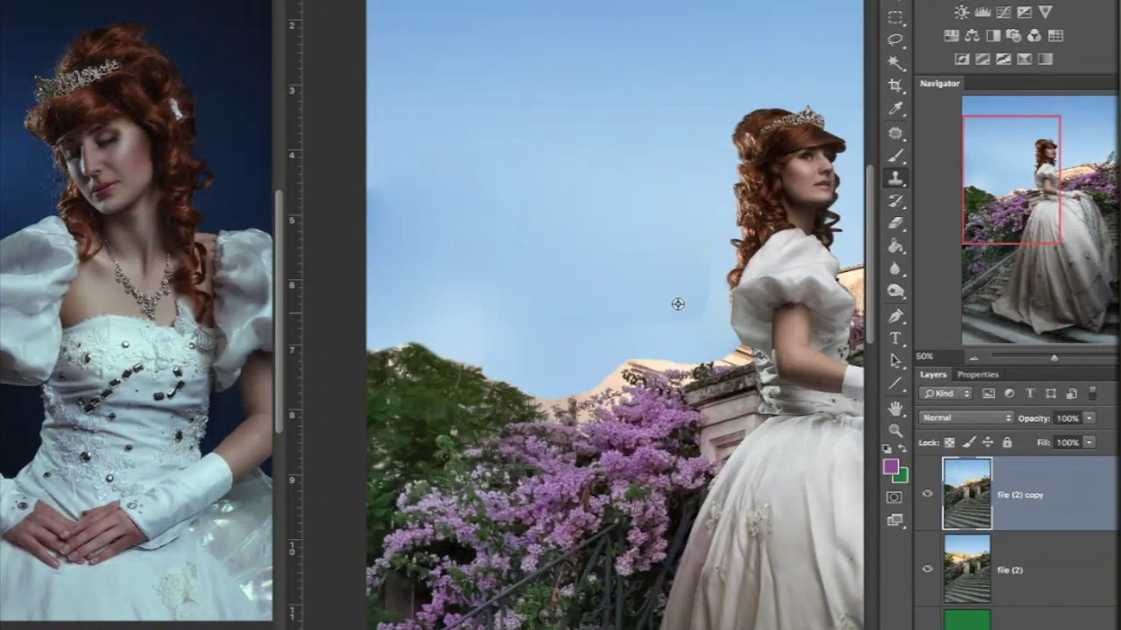
scroll(678, 303, "right", 5)
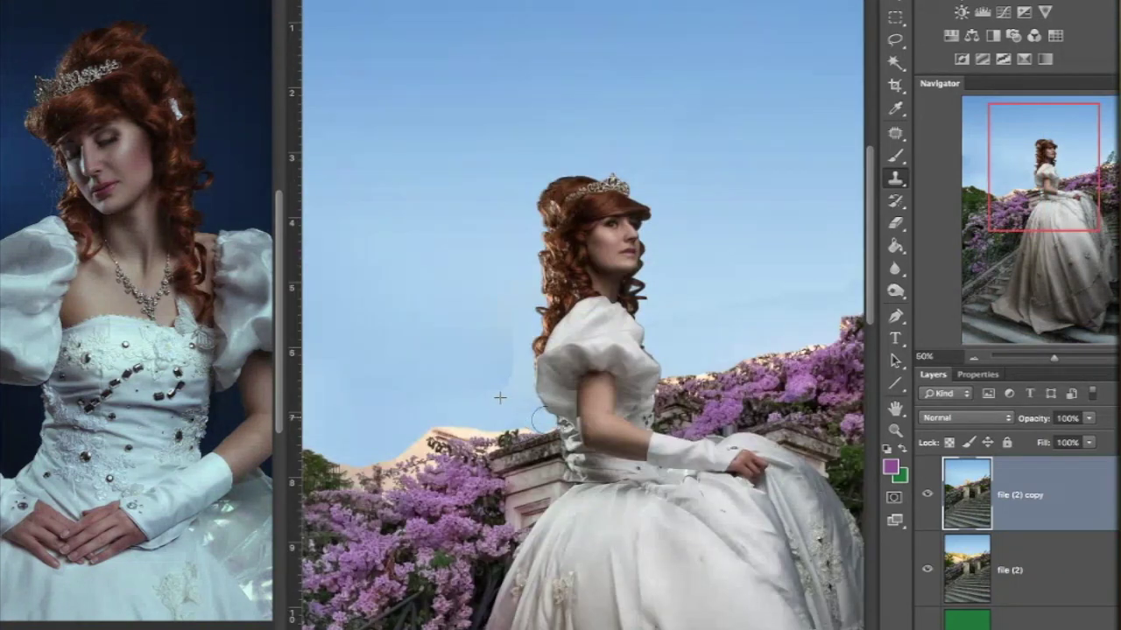
key("ctrl+minus")
Patch sky flaws to the left of and near the bride's head
key("j")
left_click_drag(543, 262, 560, 385)
left_click_drag(438, 333, 438, 175)
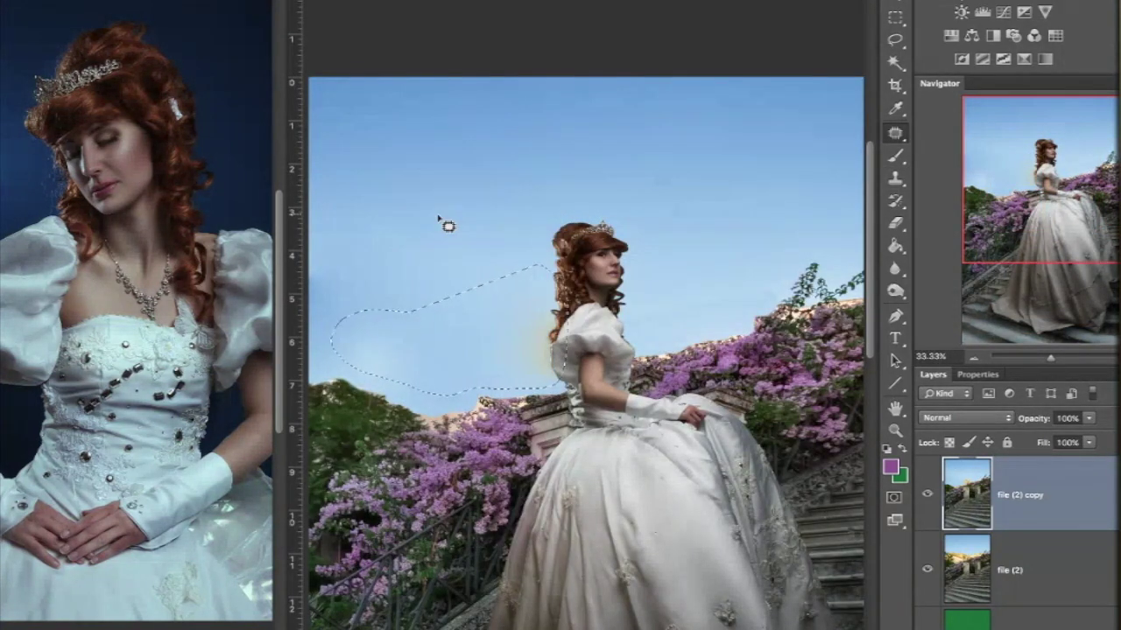
key("j")
mouse_move(618, 271)
left_mouse_down()
mouse_move(463, 250)
mouse_move(435, 274)
left_mouse_up()
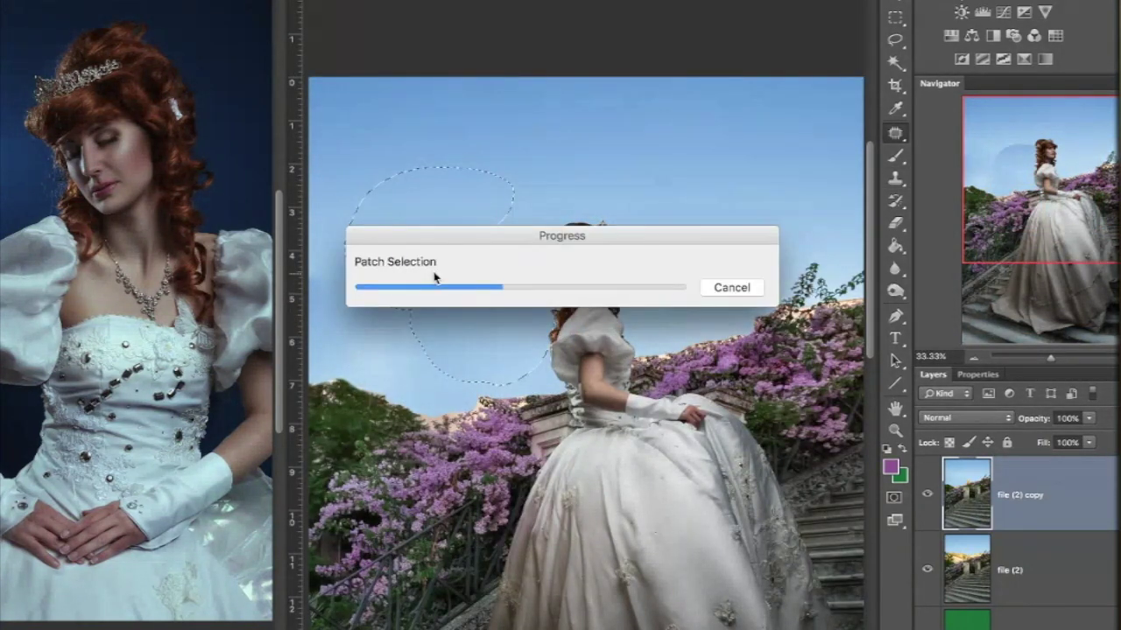
left_click_drag(663, 280, 744, 261)
key("ctrl+minus")
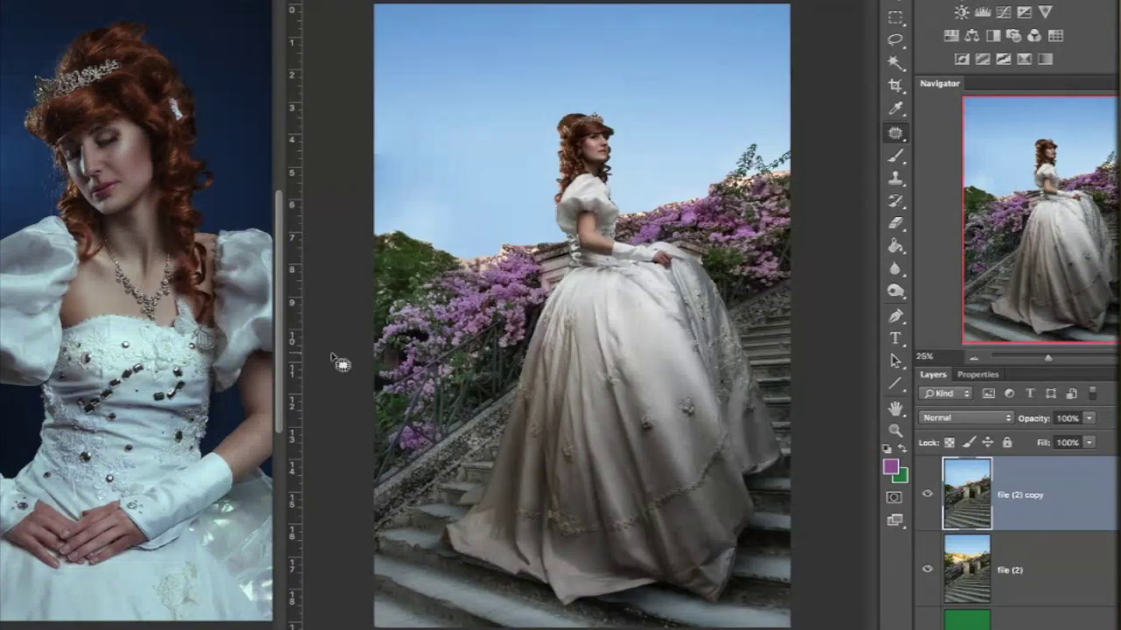
key("ctrl+plus")
key("ctrl+plus")
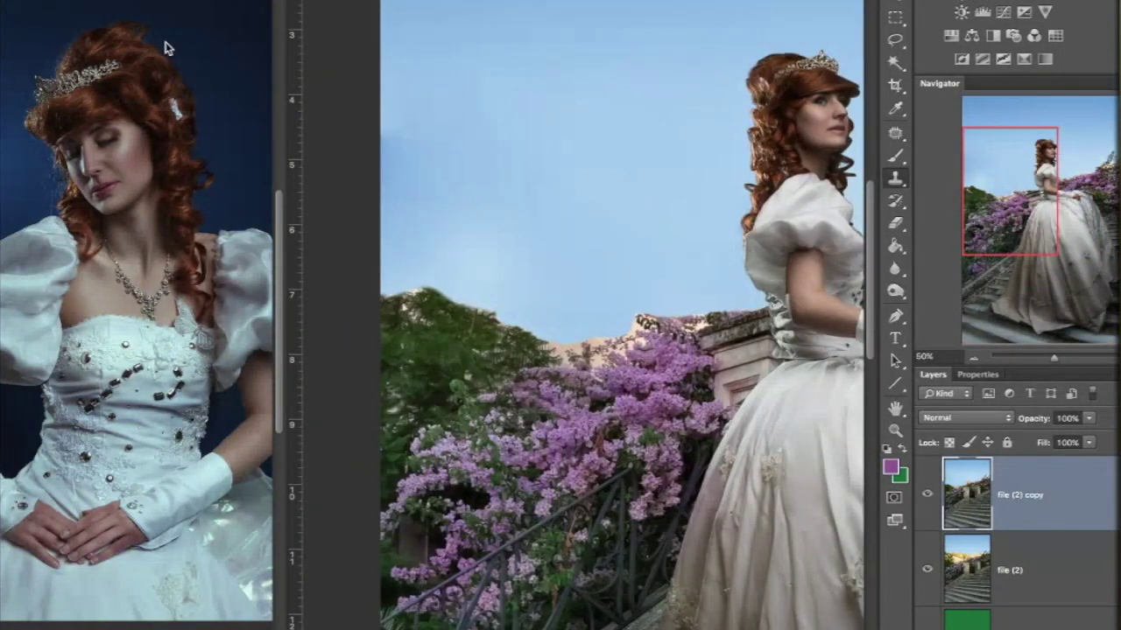
Clone bougainvillea flowers over the beige wall with the Clone Stamp
key("b")
right_click(280, 451)
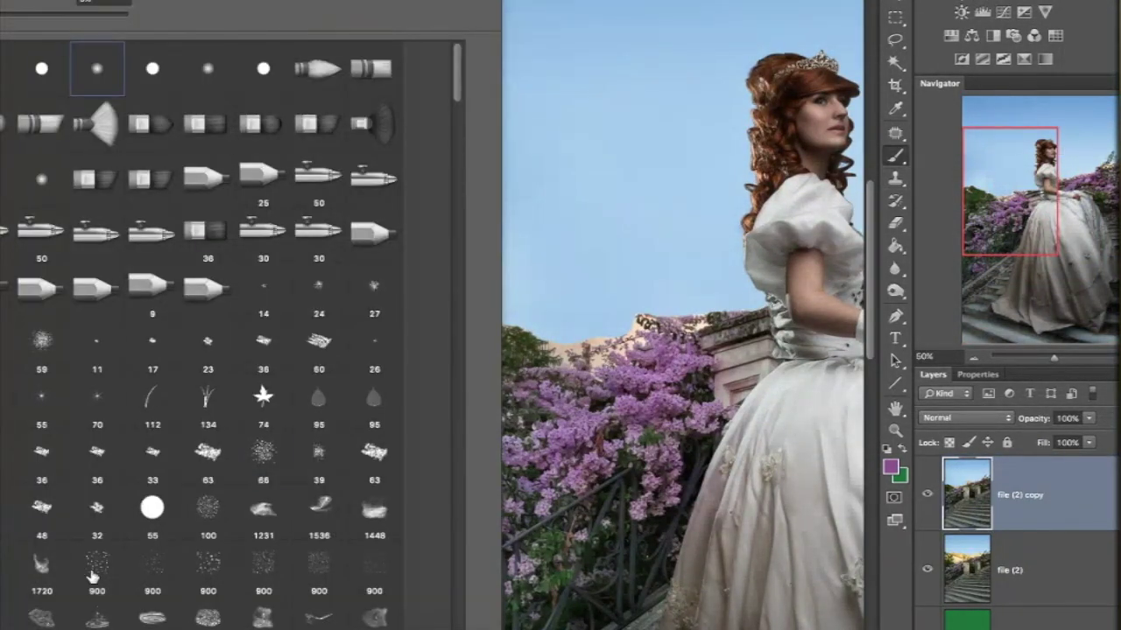
scroll(291, 421, "down", 5)
scroll(292, 420, "down", 3)
scroll(291, 421, "down", 4)
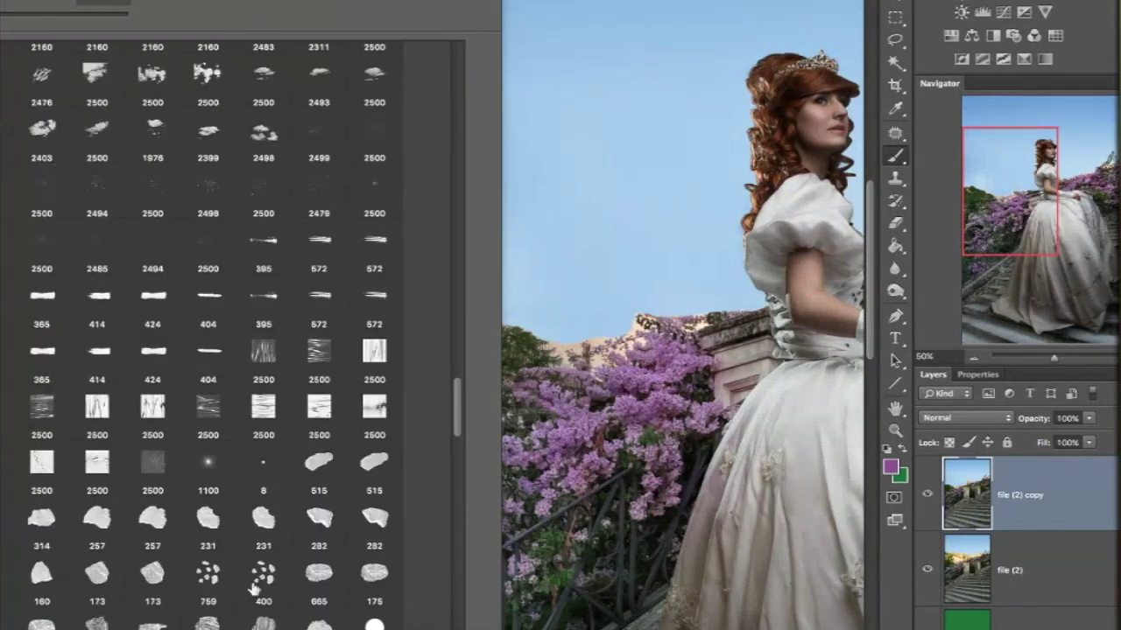
key("Return")
key("ctrl+plus")
key("ctrl+plus")
key("ctrl+plus")
key("s")
right_click(720, 500)
key("Return")
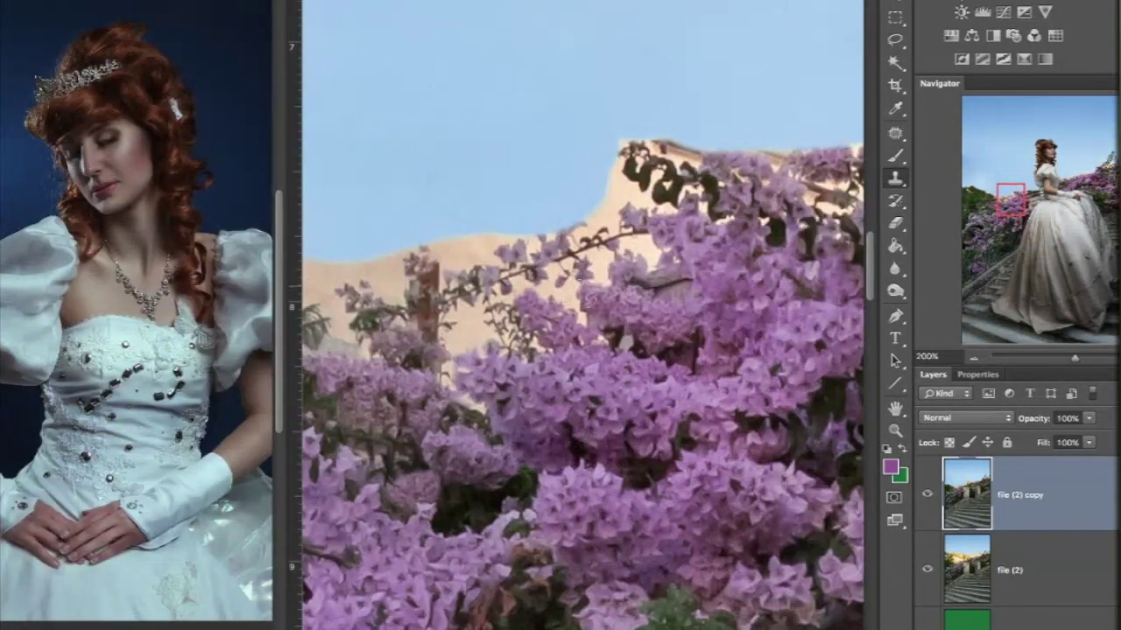
left_click_drag(525, 306, 657, 229)
left_click_drag(428, 412, 499, 368)
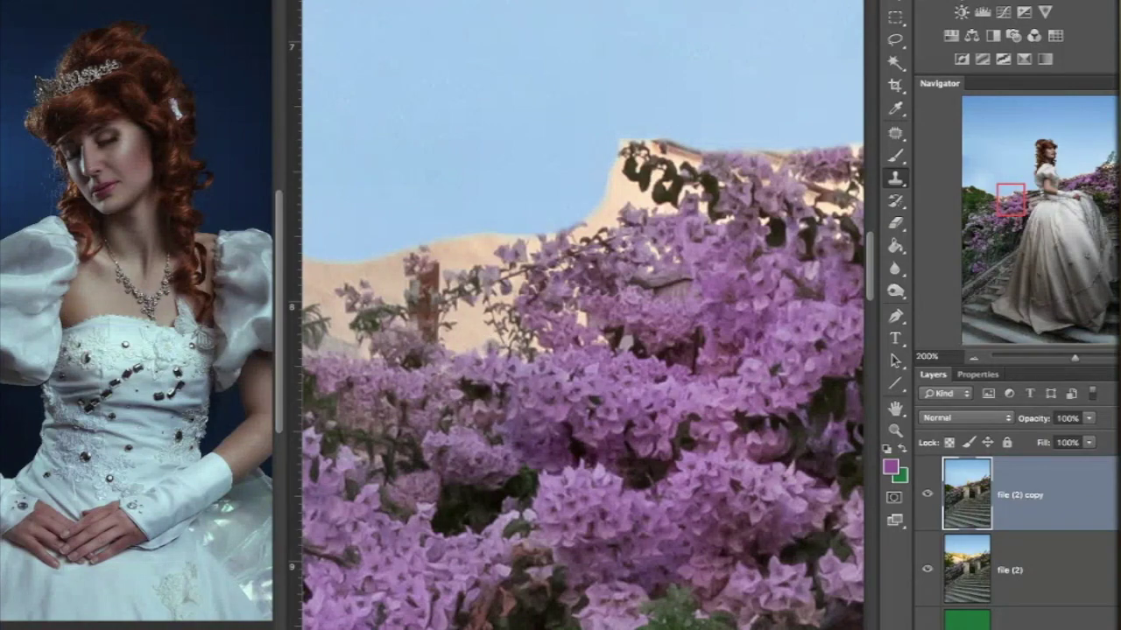
mouse_move(648, 202)
left_mouse_down()
mouse_move(586, 219)
mouse_move(595, 241)
left_mouse_up()
left_click_drag(455, 344, 525, 315)
left_click_drag(443, 416, 618, 438)
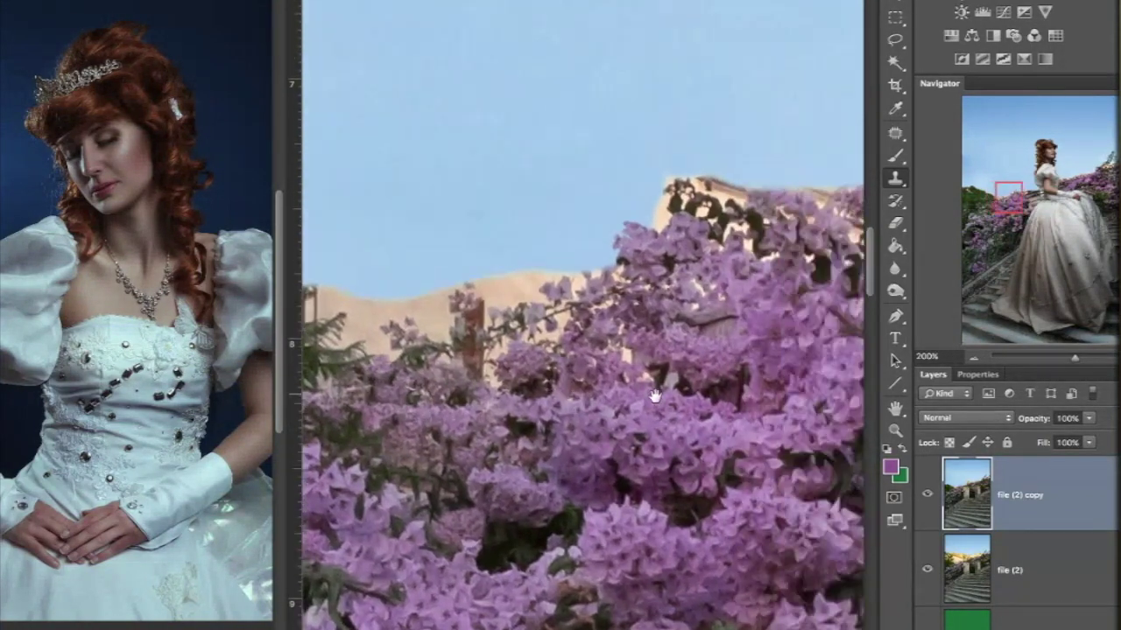
Cover the remaining beige patch atop the bougainvillea and compare before and after
scroll(618, 437, "up", 1)
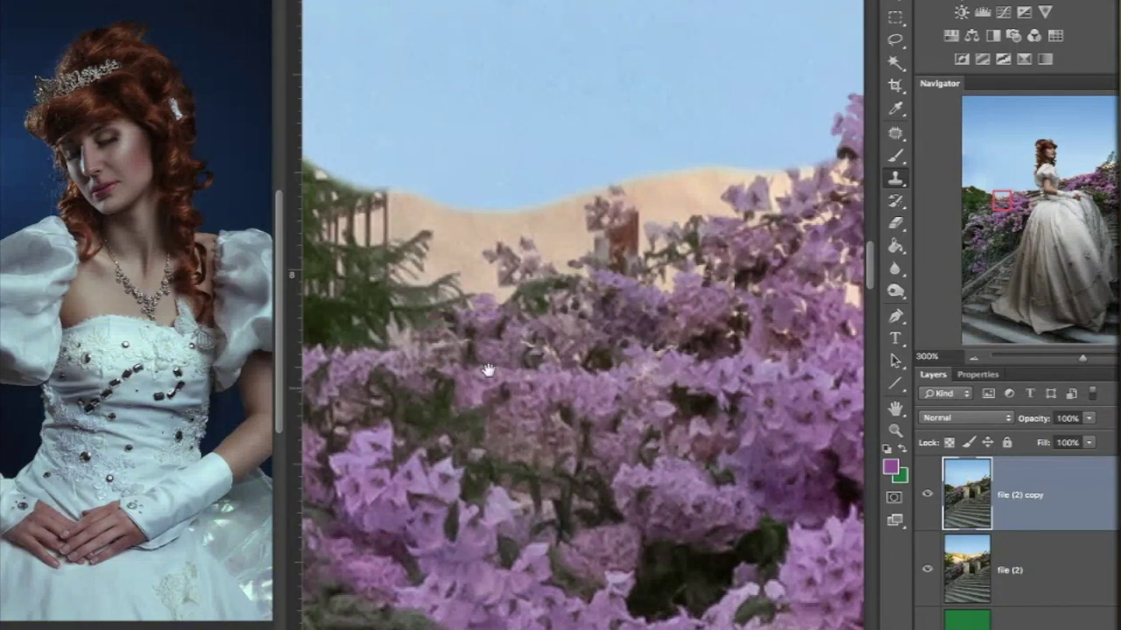
scroll(488, 370, "down", 2)
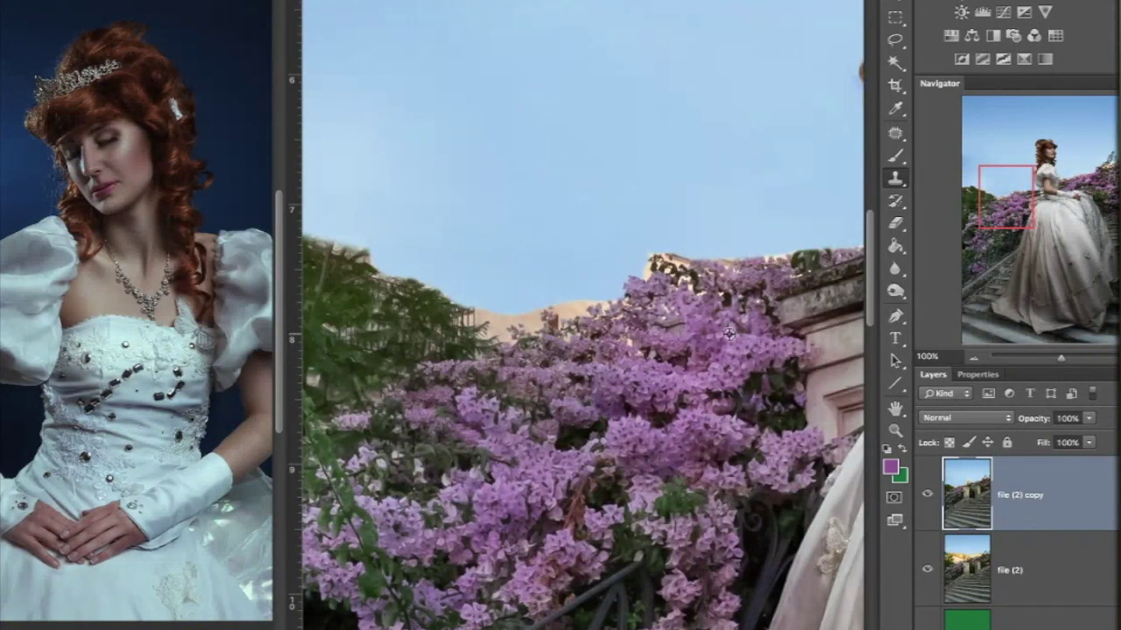
left_click_drag(678, 267, 653, 260)
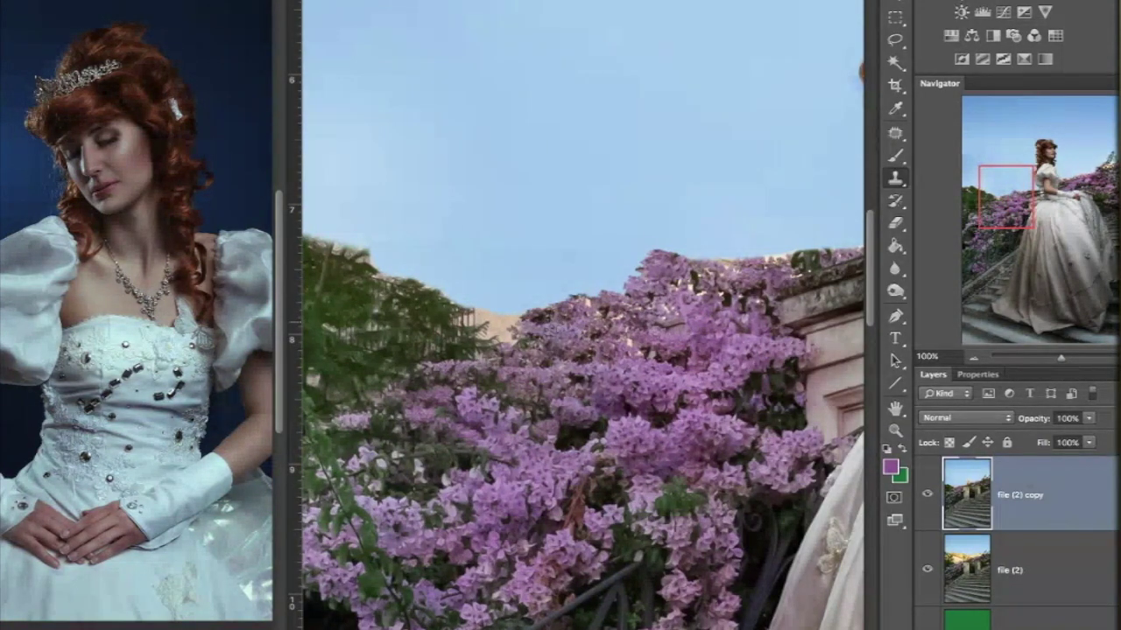
key("ctrl+0")
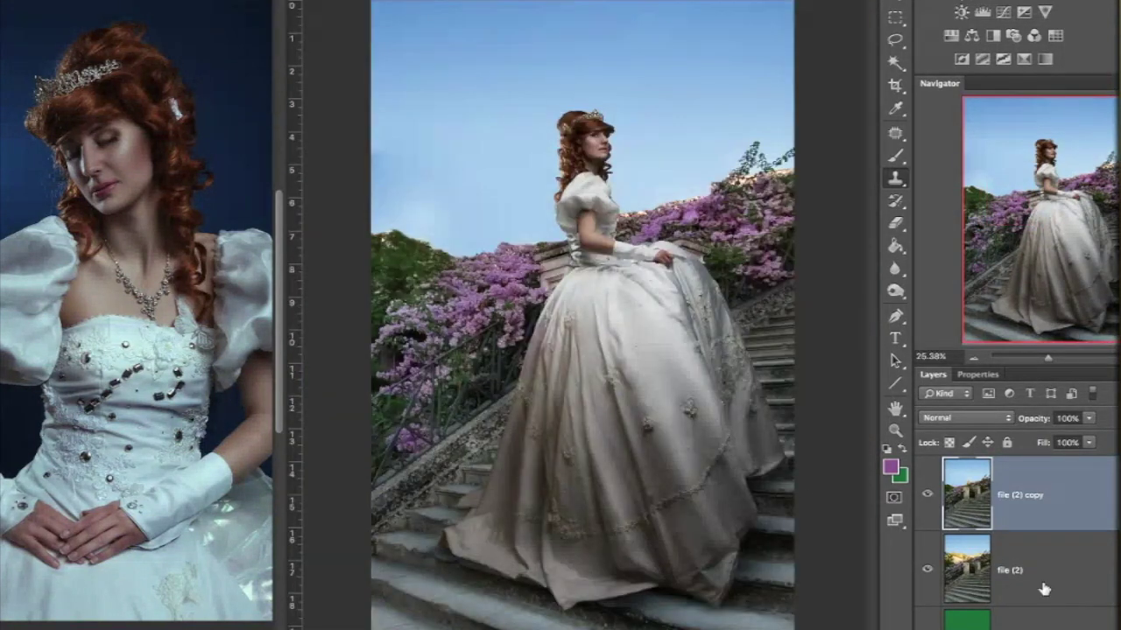
left_click(927, 494)
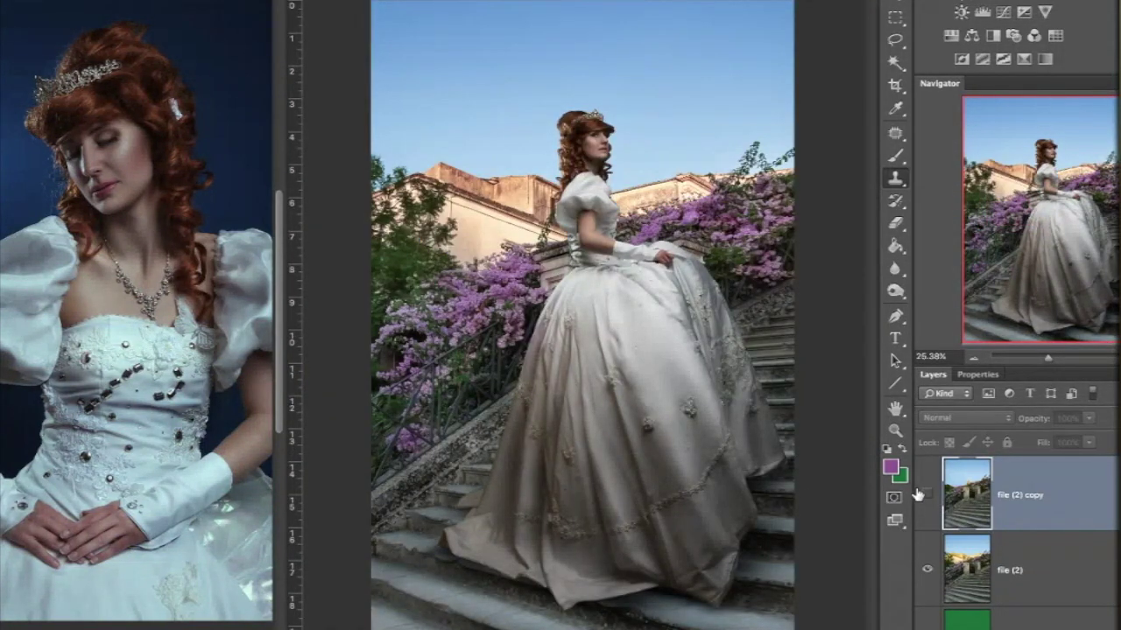
left_click(927, 494)
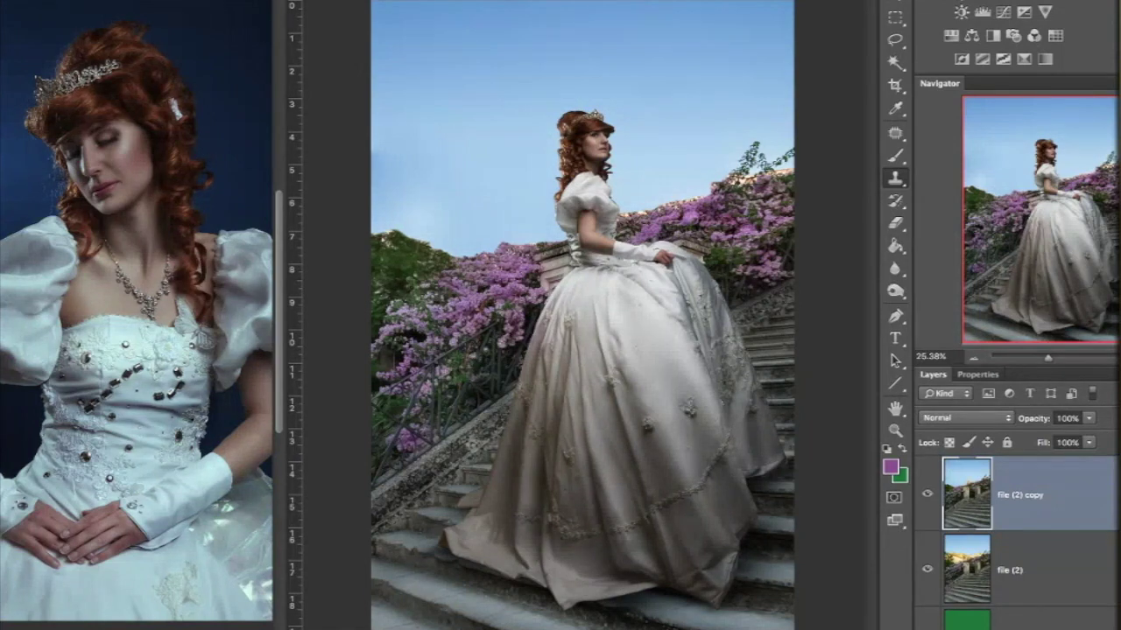
scroll(541, 315, "up", 3)
left_click_drag(700, 263, 407, 442)
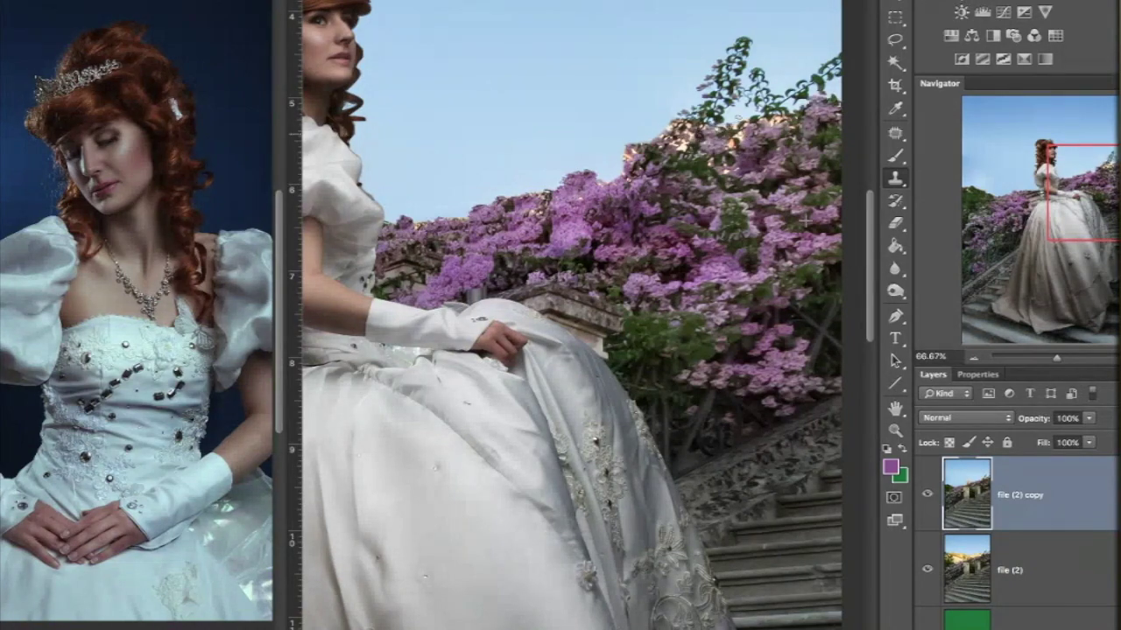
Tone down the bright warm highlights in the flowers behind the bride
left_click_drag(735, 140, 691, 146)
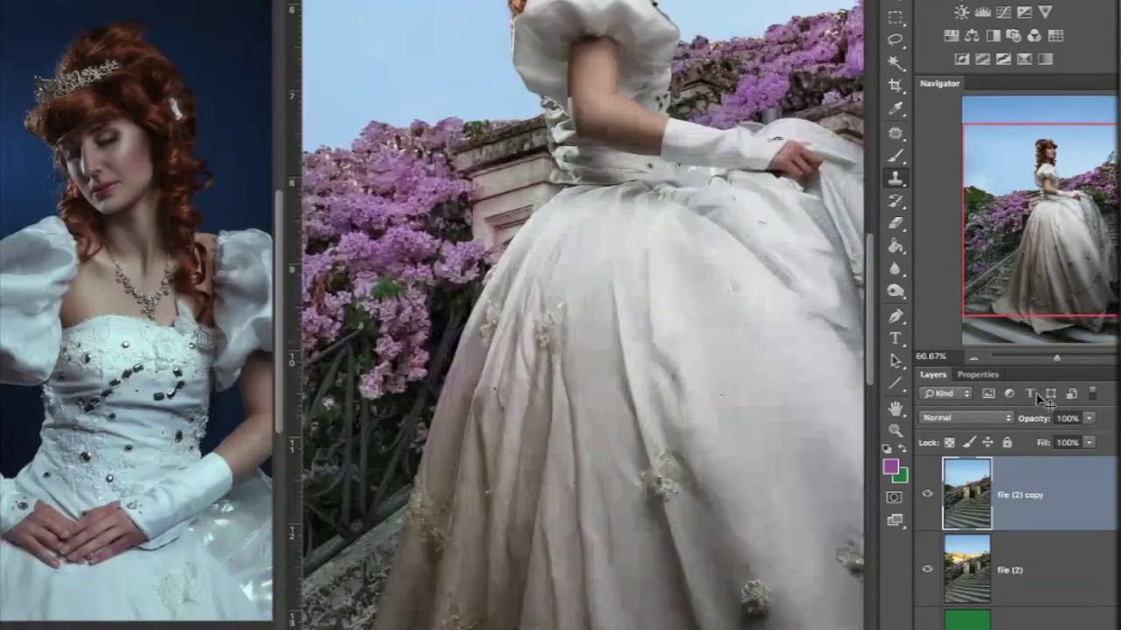
scroll(367, 254, "up", 5)
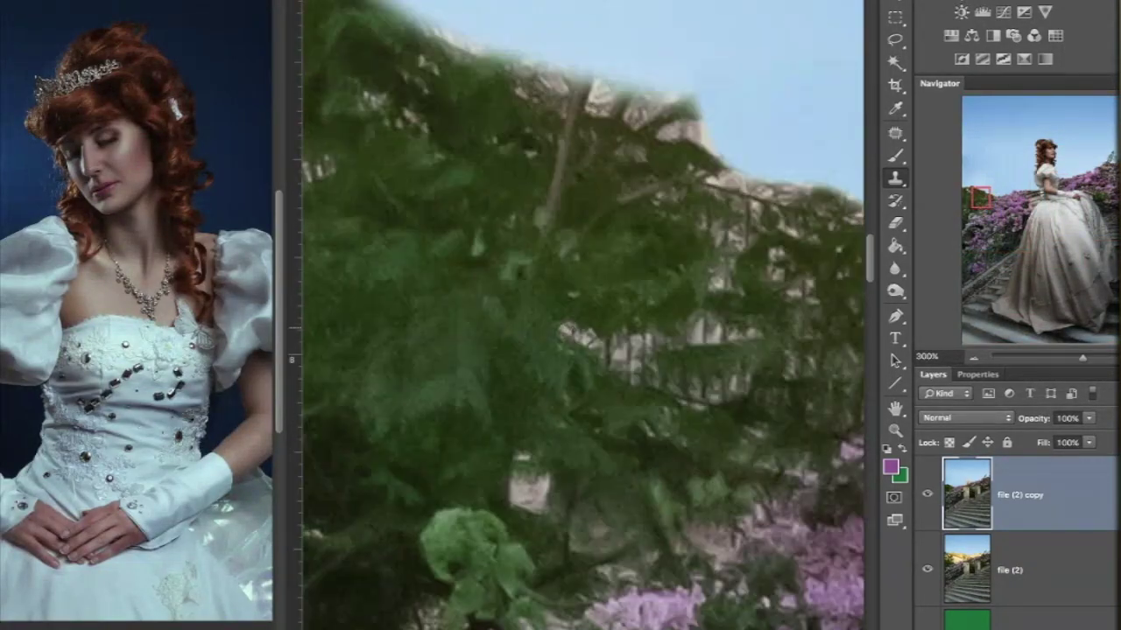
scroll(638, 308, "down", 2)
scroll(602, 286, "down", 1)
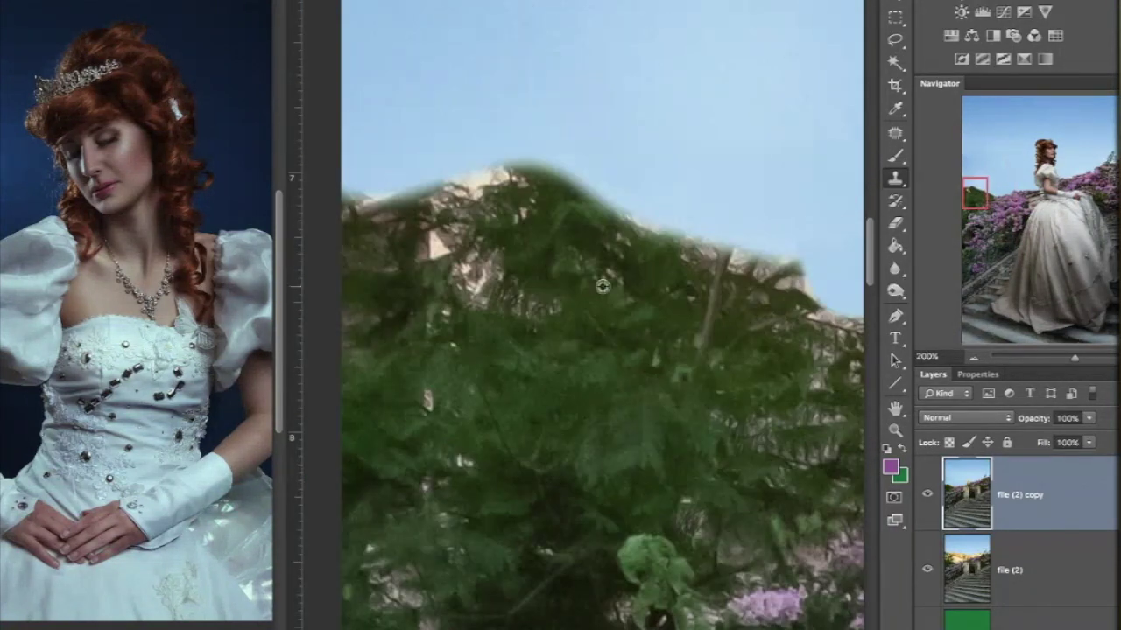
key("ctrl+0")
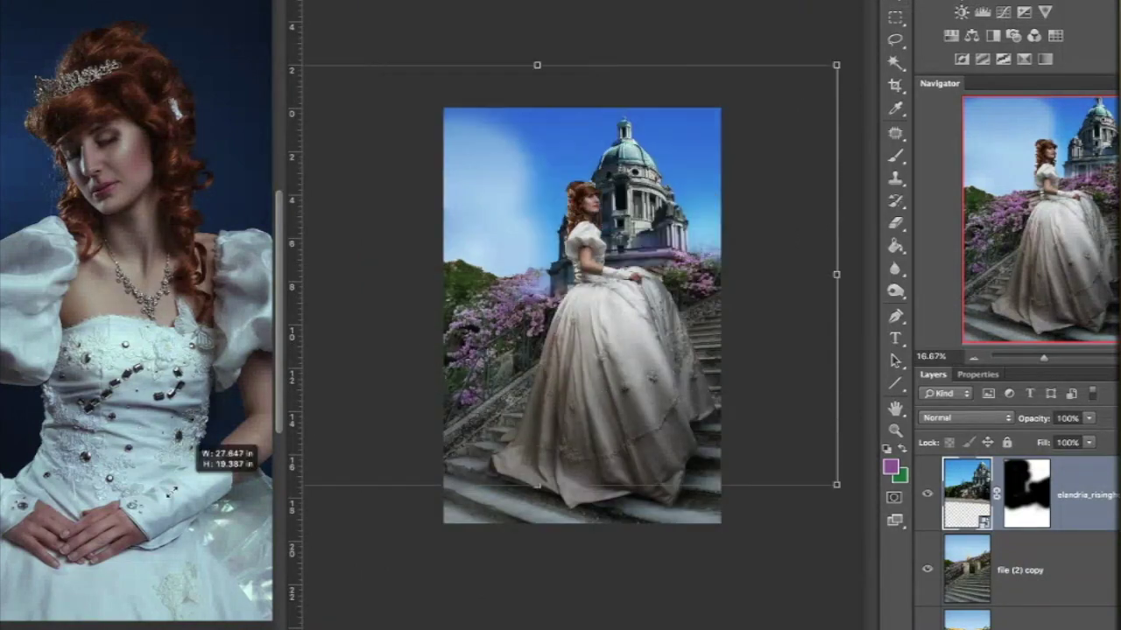
Enlarge the cathedral and shift it right, then ready a black brush for its mask
left_click_drag(202, 448, 739, 132)
key("Return")
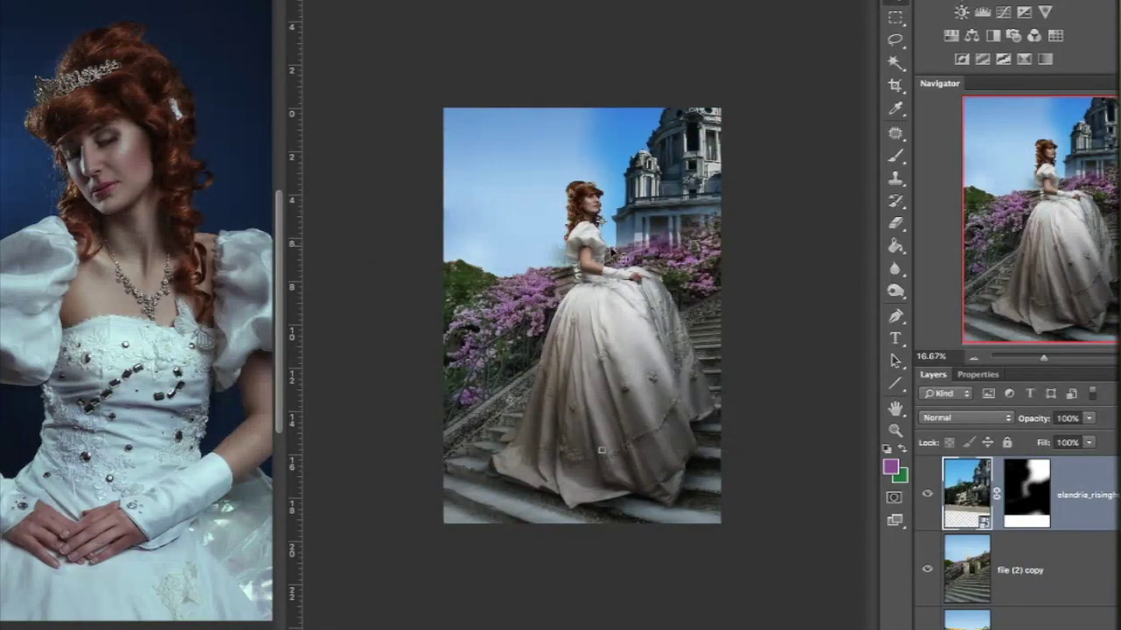
key("b")
key("d")
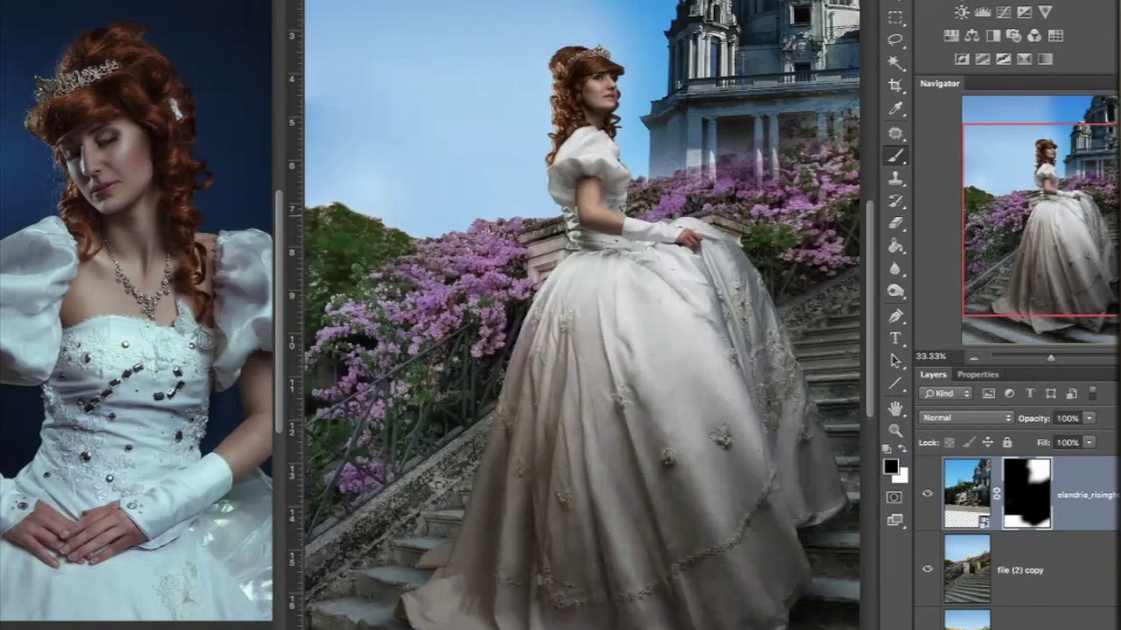
key("ctrl+plus")
scroll(574, 315, "up", 3)
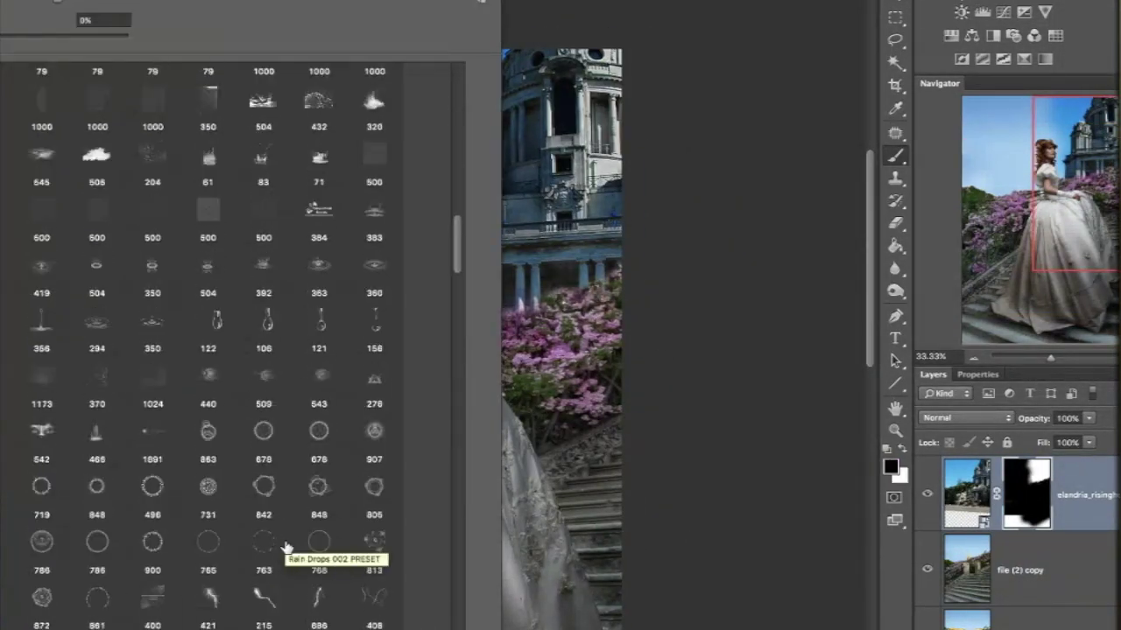
scroll(288, 563, "down", 3)
key("Escape")
key("ctrl+plus")
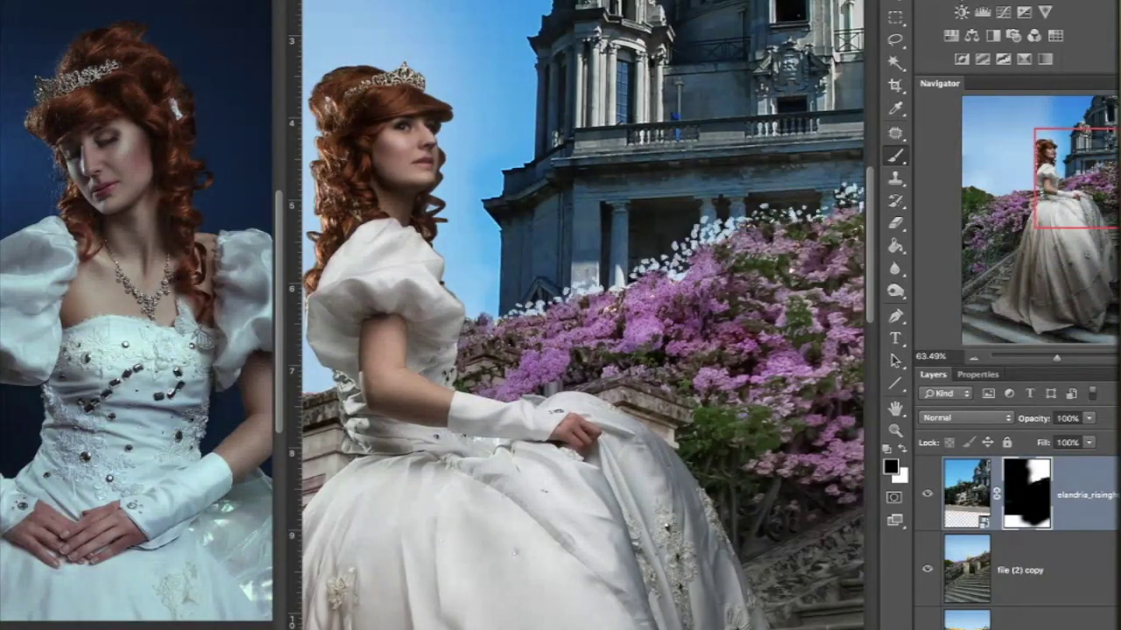
key("F5")
key("ctrl+plus")
key("ctrl+plus")
key("ctrl+plus")
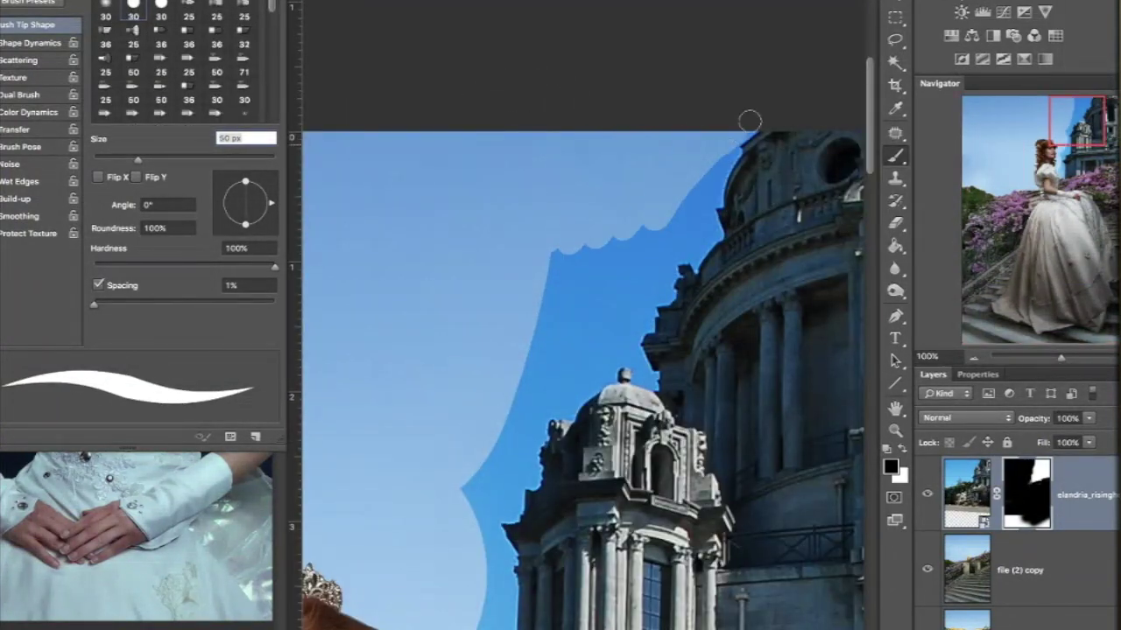
Paint the cathedral's mask to blend away the blue sky fringe along its edges
left_click_drag(745, 115, 610, 324)
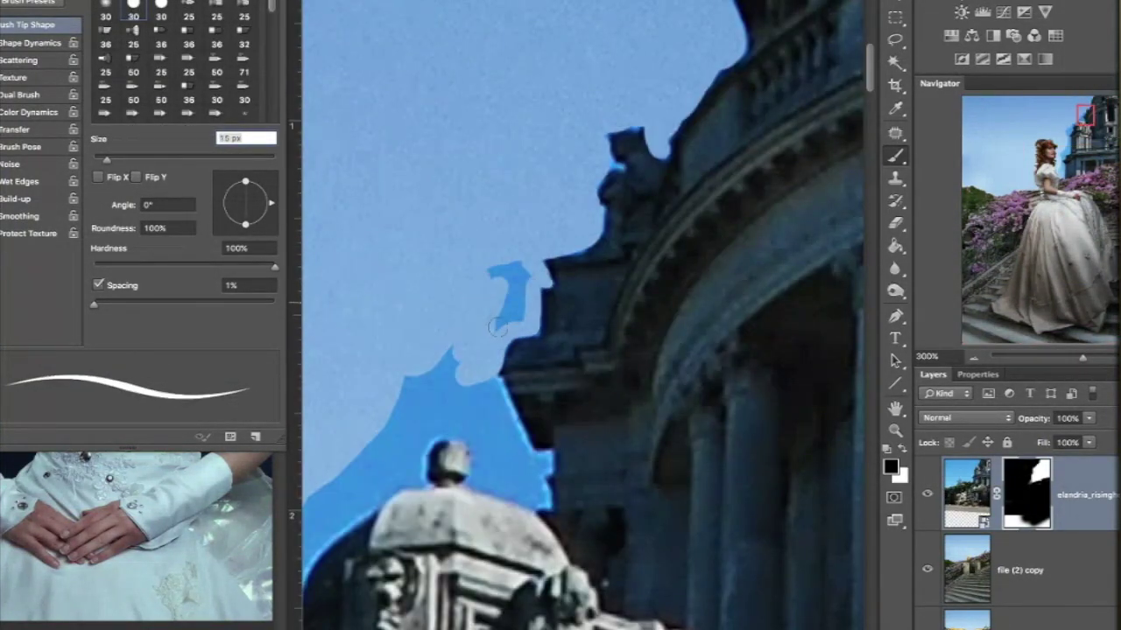
mouse_move(516, 271)
left_mouse_down()
mouse_move(481, 403)
mouse_move(473, 499)
left_mouse_up()
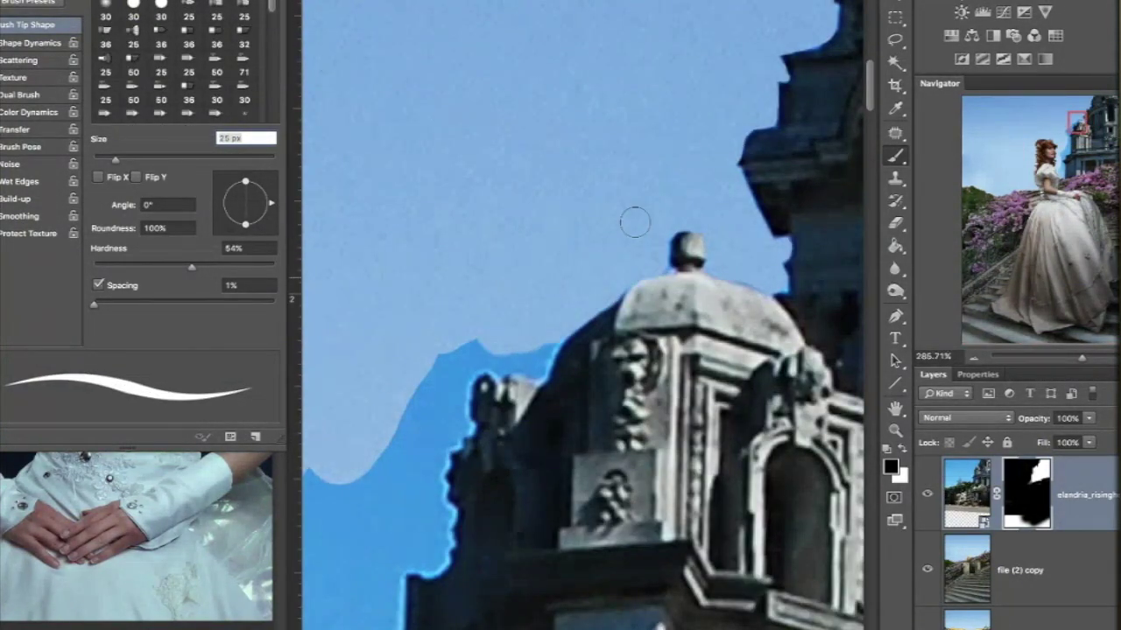
left_click_drag(635, 222, 490, 385)
mouse_move(581, 417)
left_mouse_down()
mouse_move(452, 426)
mouse_move(537, 310)
left_mouse_up()
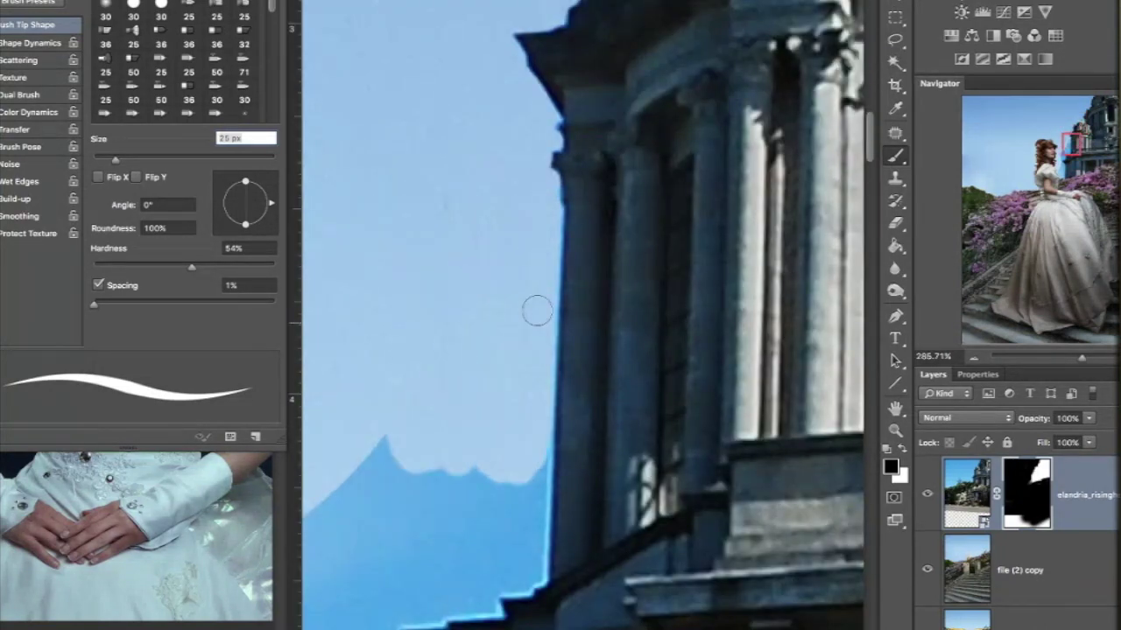
mouse_move(753, 245)
left_mouse_down()
mouse_move(609, 393)
mouse_move(464, 499)
left_mouse_up()
left_click_drag(561, 394, 658, 302)
left_click_drag(595, 262, 667, 351)
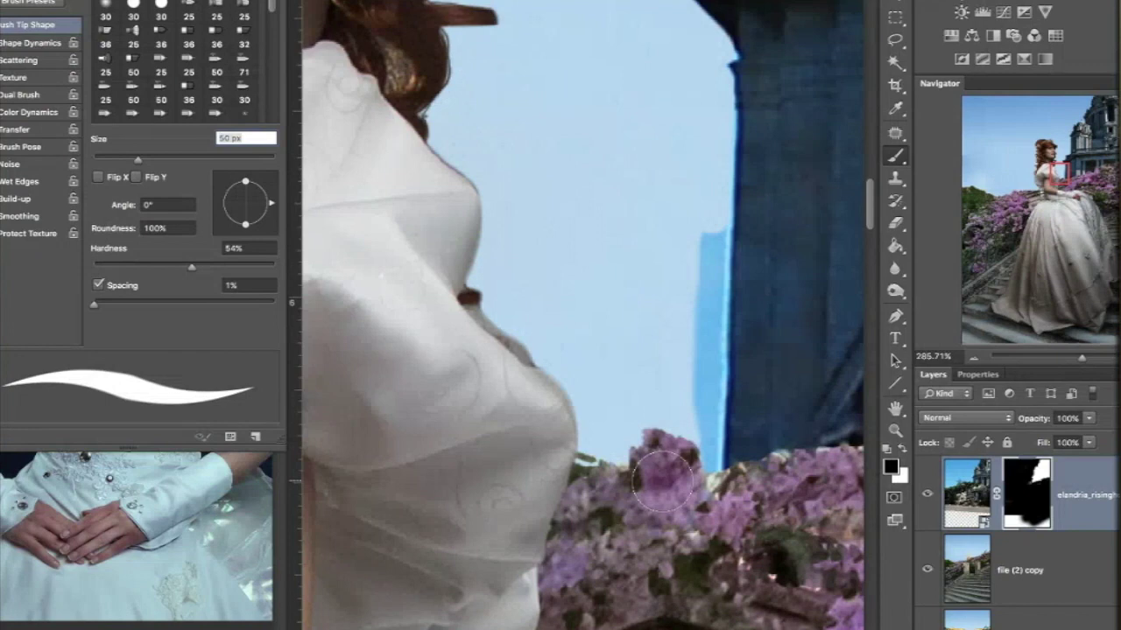
left_click_drag(714, 227, 682, 432)
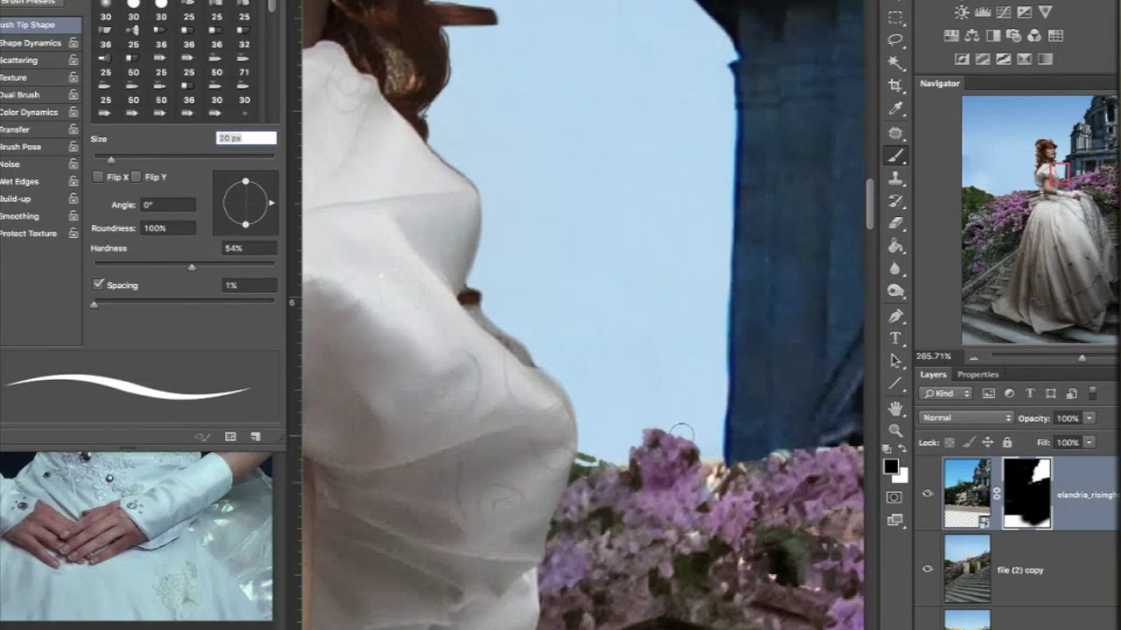
key("ctrl+0")
scroll(1015, 531, "down", 1)
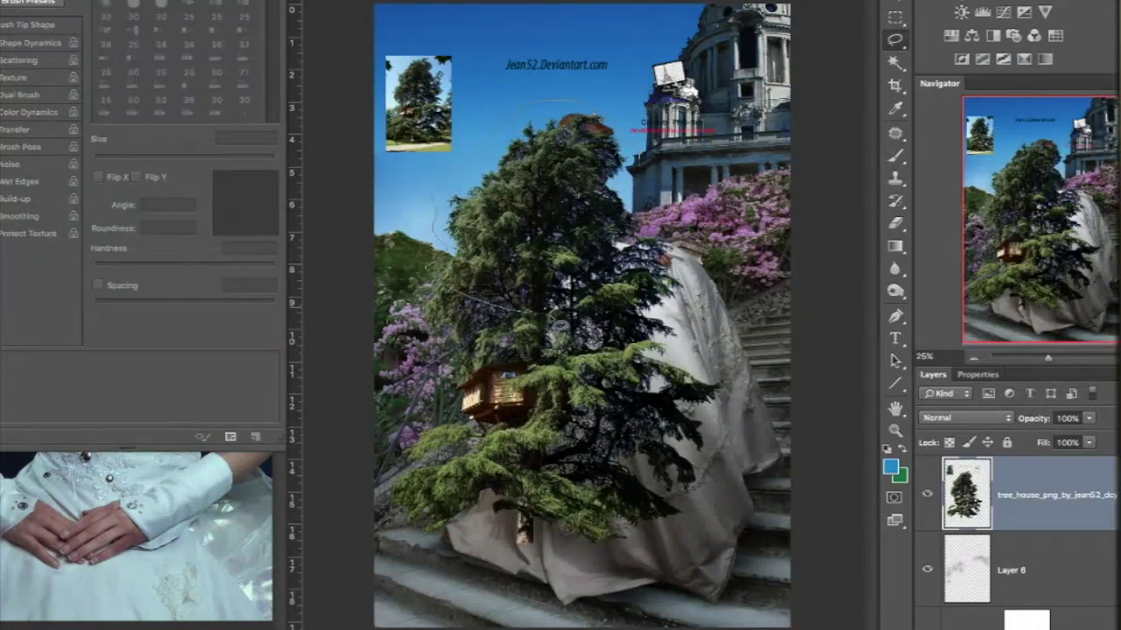
Commit Layer 8's tree rotation and brush away part of its trees
key("Return")
key("F5")
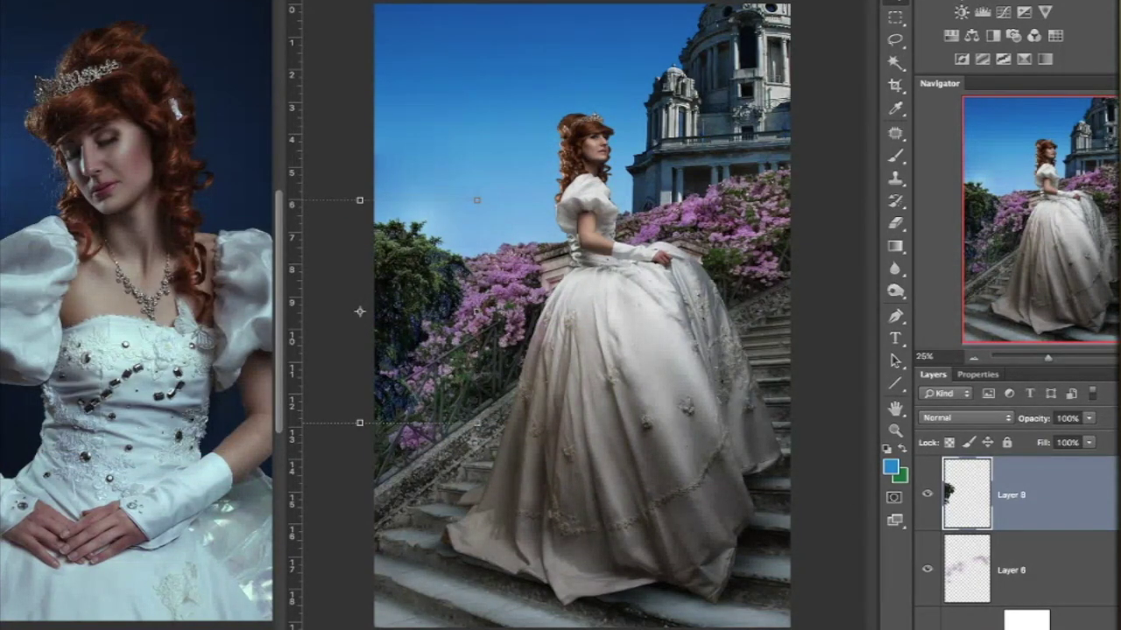
key("b")
key("F5")
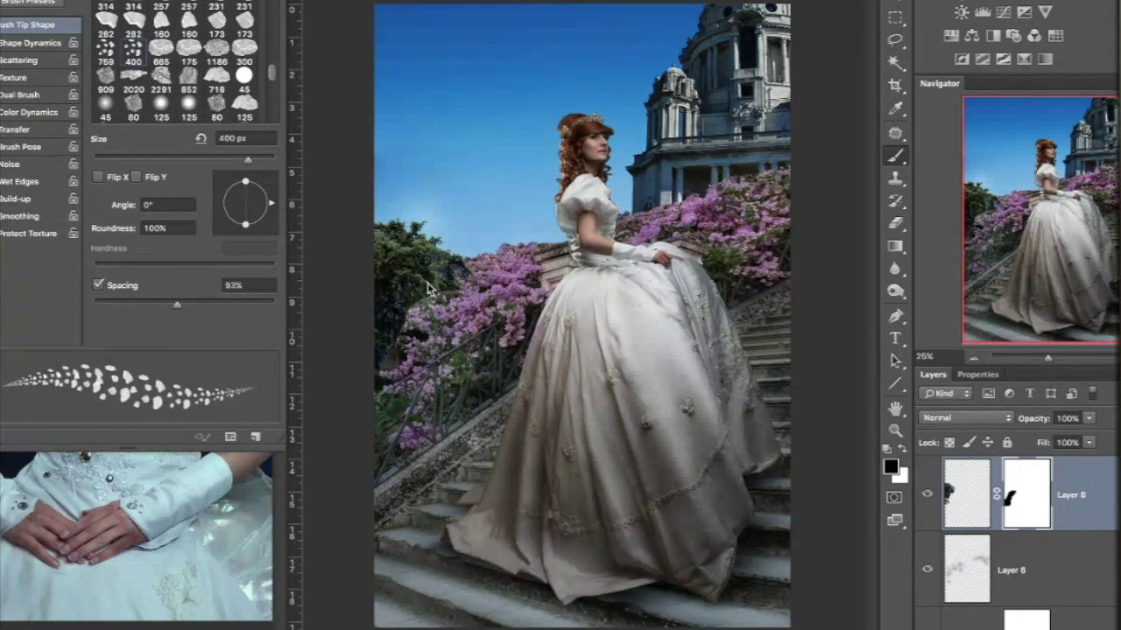
left_click(954, 473)
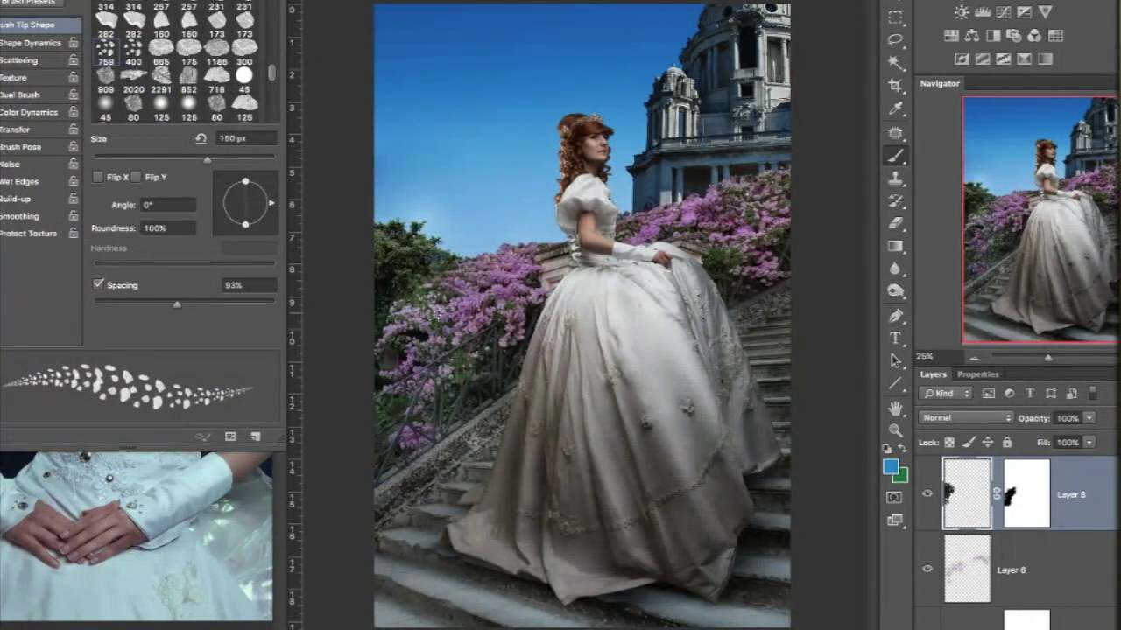
key("F5")
key("F5")
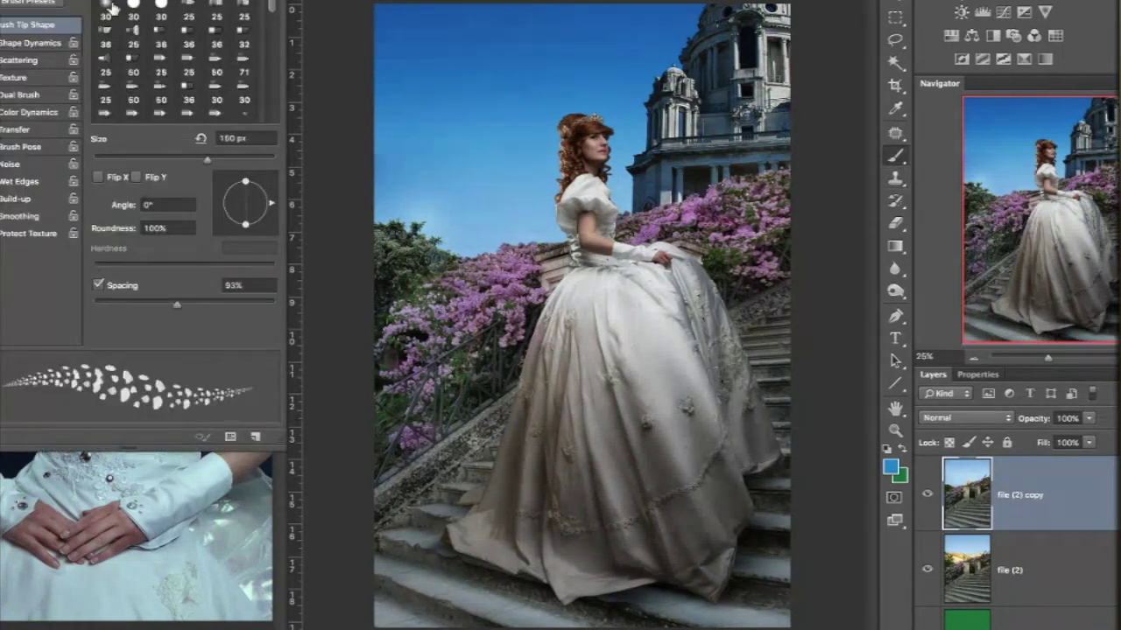
Clone out the light sky spot left of the bride, then toggle Layer 8 to compare
left_click(433, 141)
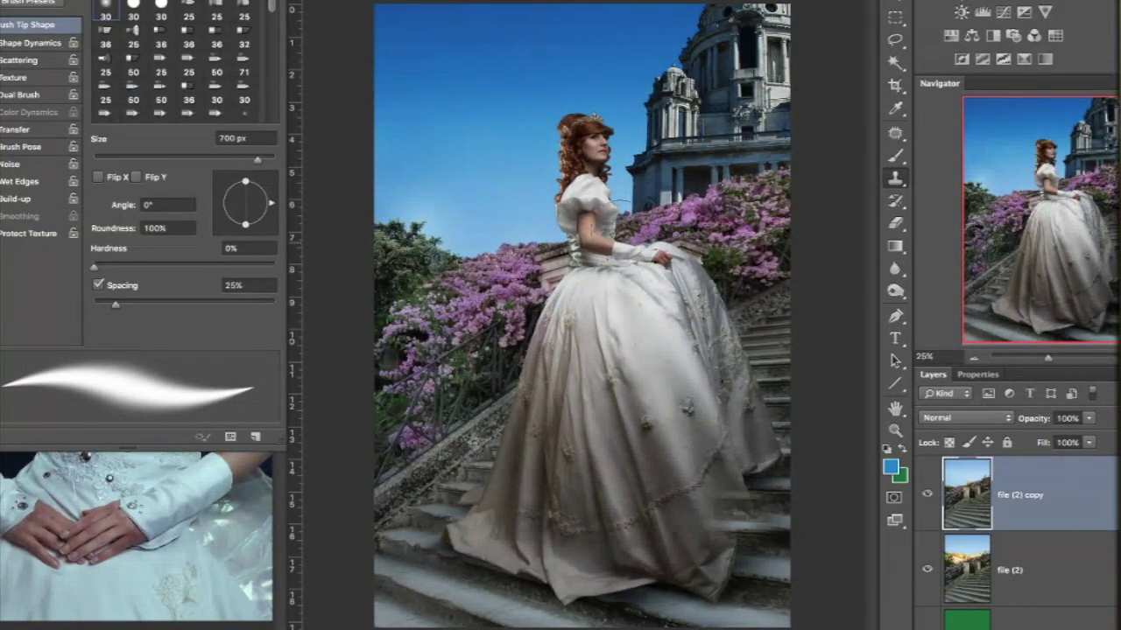
scroll(930, 573, "up", 2)
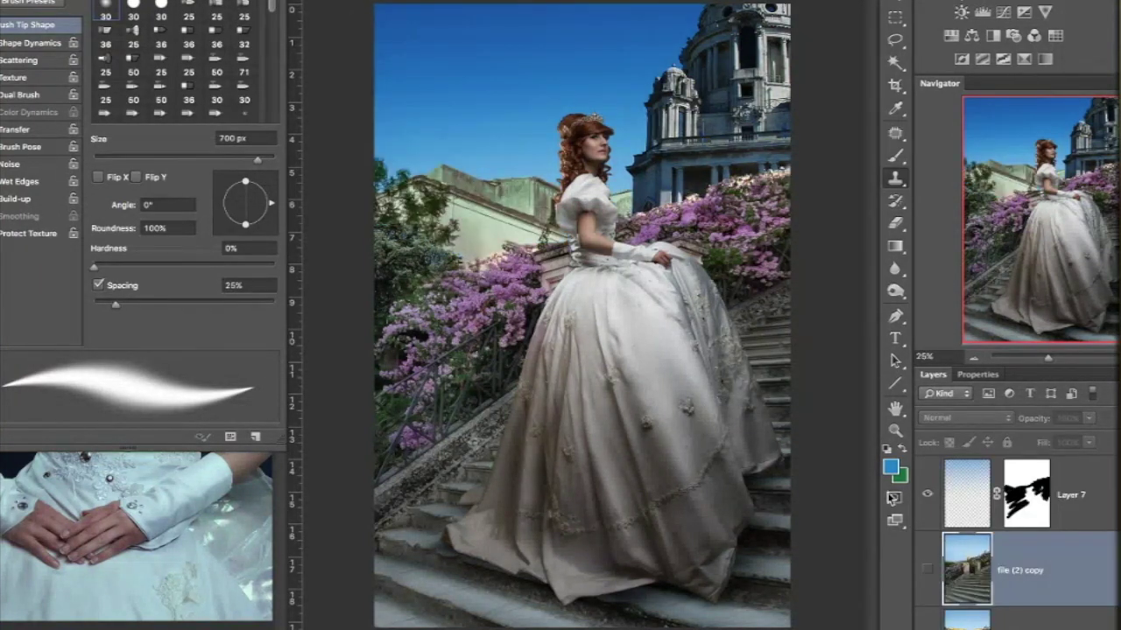
left_click(928, 571)
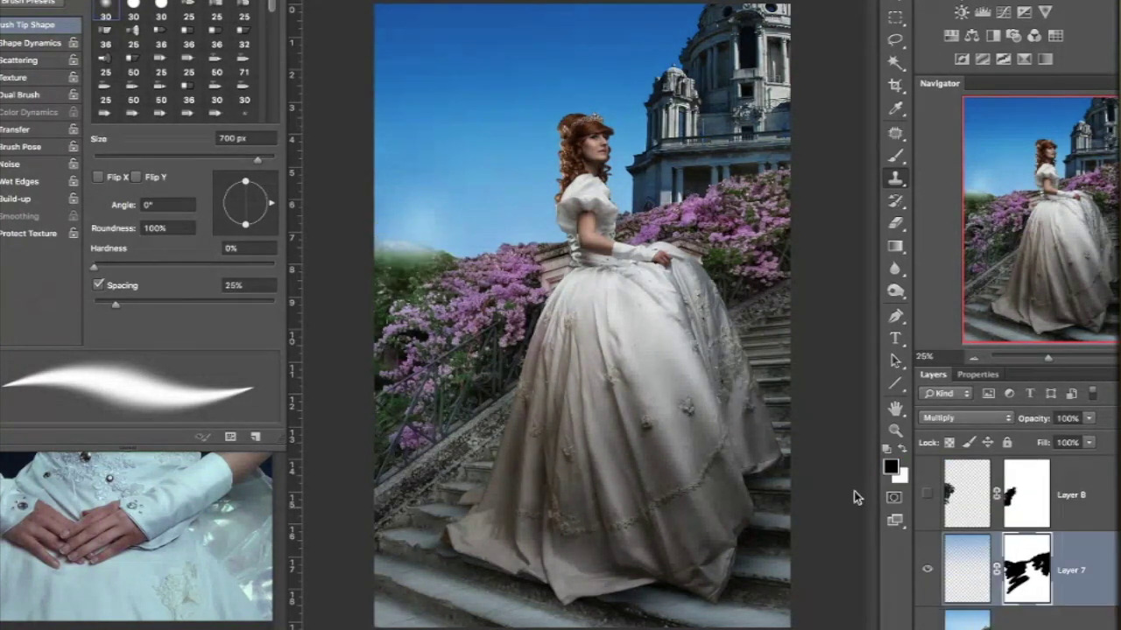
left_click(927, 495)
scroll(972, 578, "up", 1)
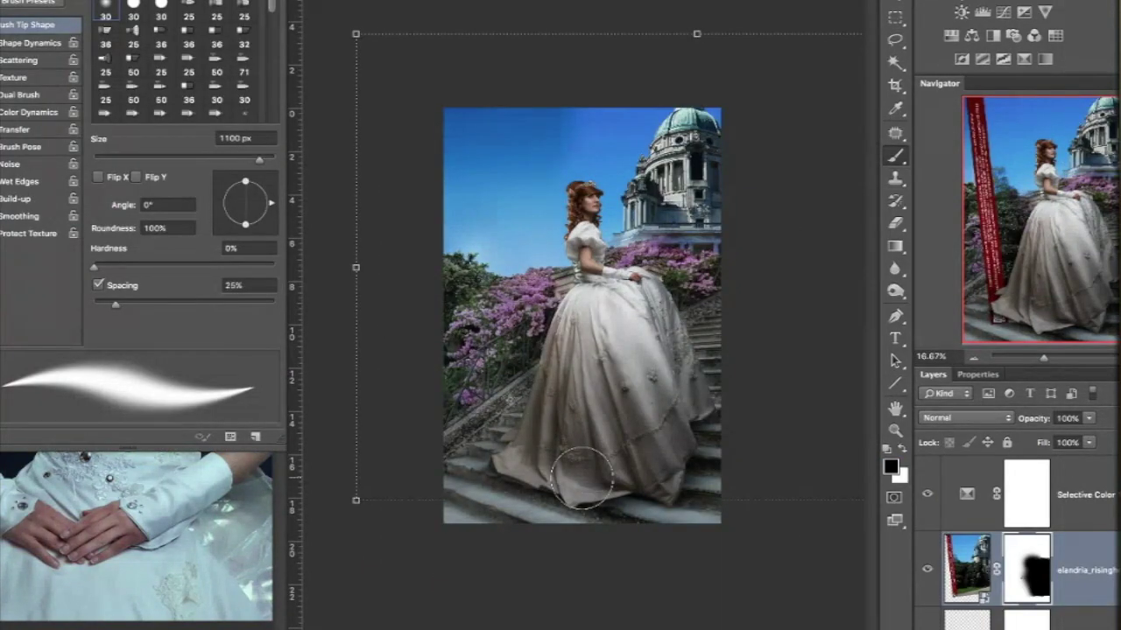
Invert the elandria_rising layer mask and pick small soft and scattered petal brush tips
key("ctrl+i")
key("x")
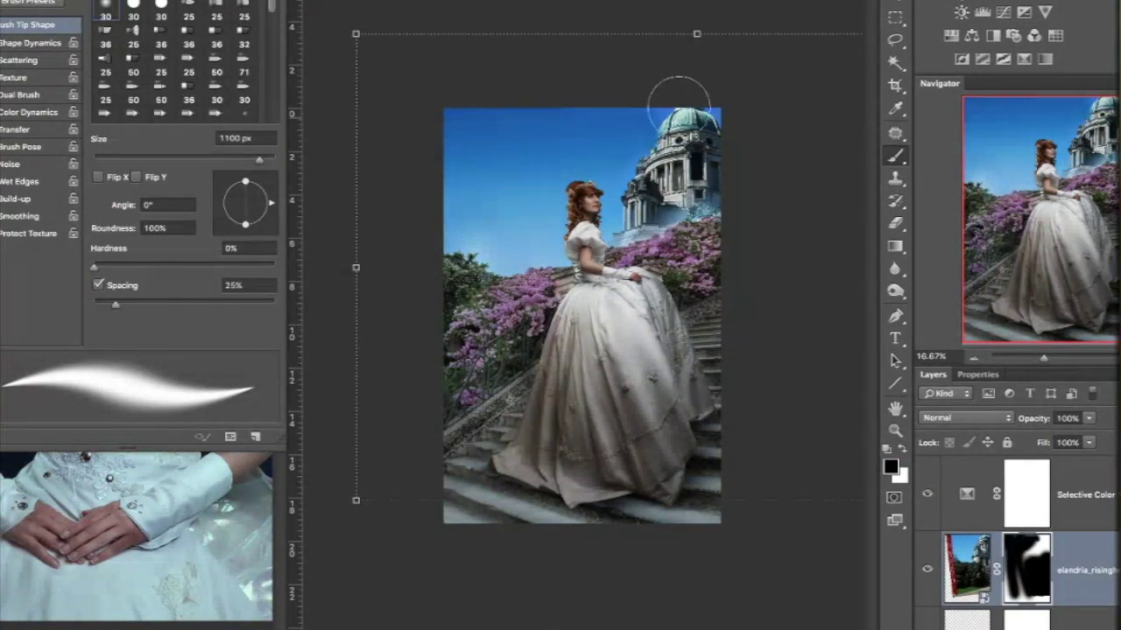
key("x")
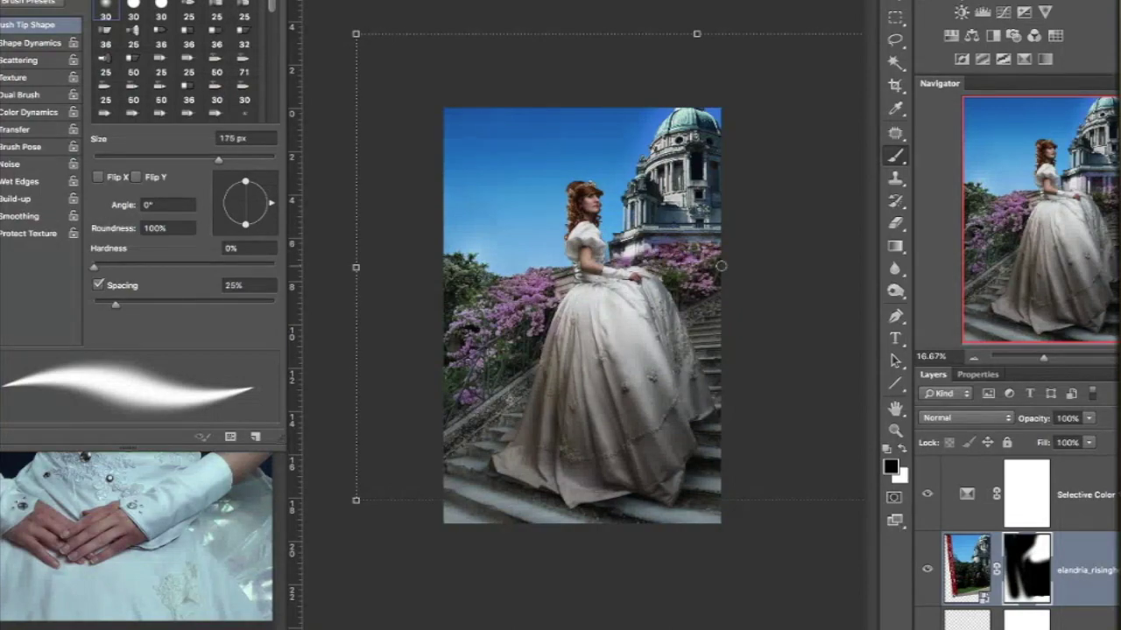
key("ctrl+plus")
key("ctrl+plus")
key("ctrl+plus")
key("x")
left_click(105, 106)
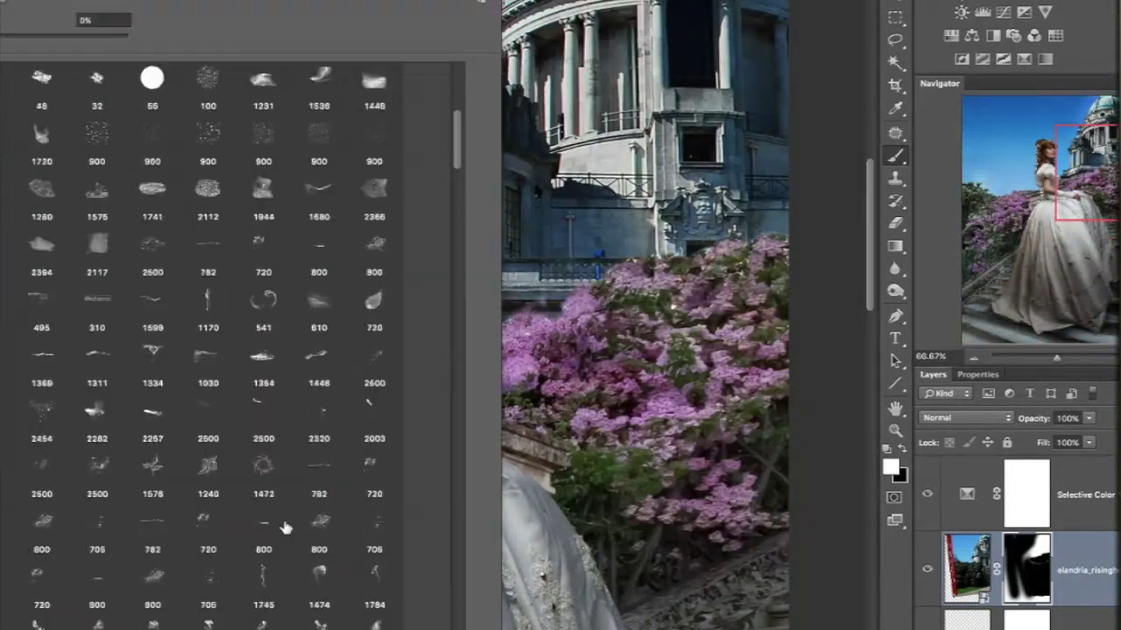
scroll(288, 525, "down", 5)
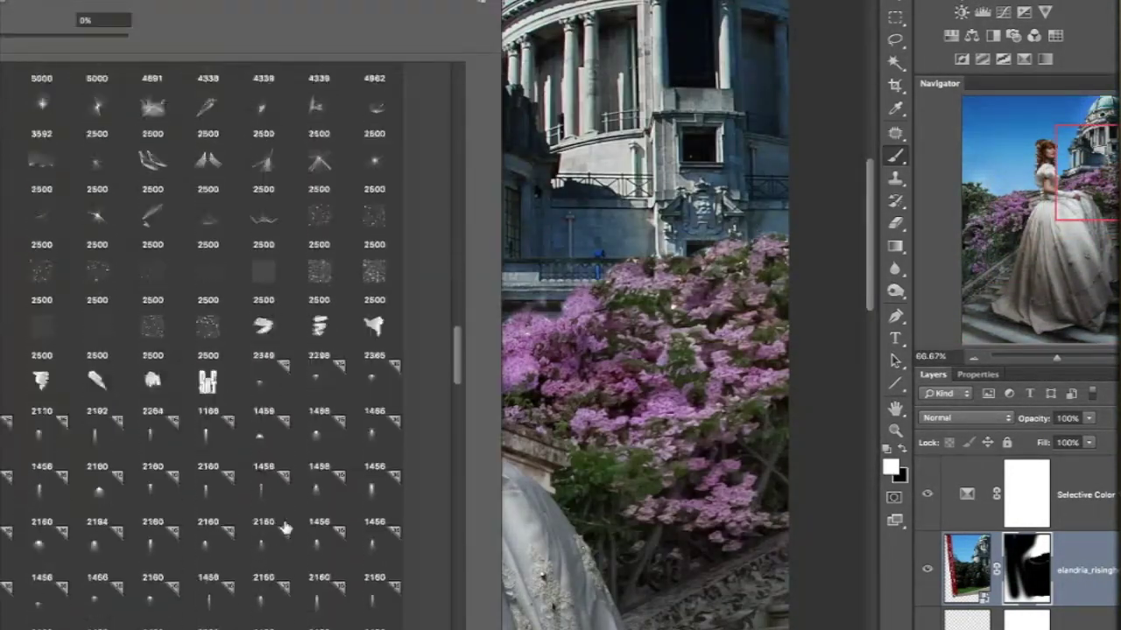
scroll(278, 316, "down", 5)
left_click(278, 315)
Zoom in on the building's lower wall with a tiny soft round brush
key("ctrl+plus")
key("ctrl+plus")
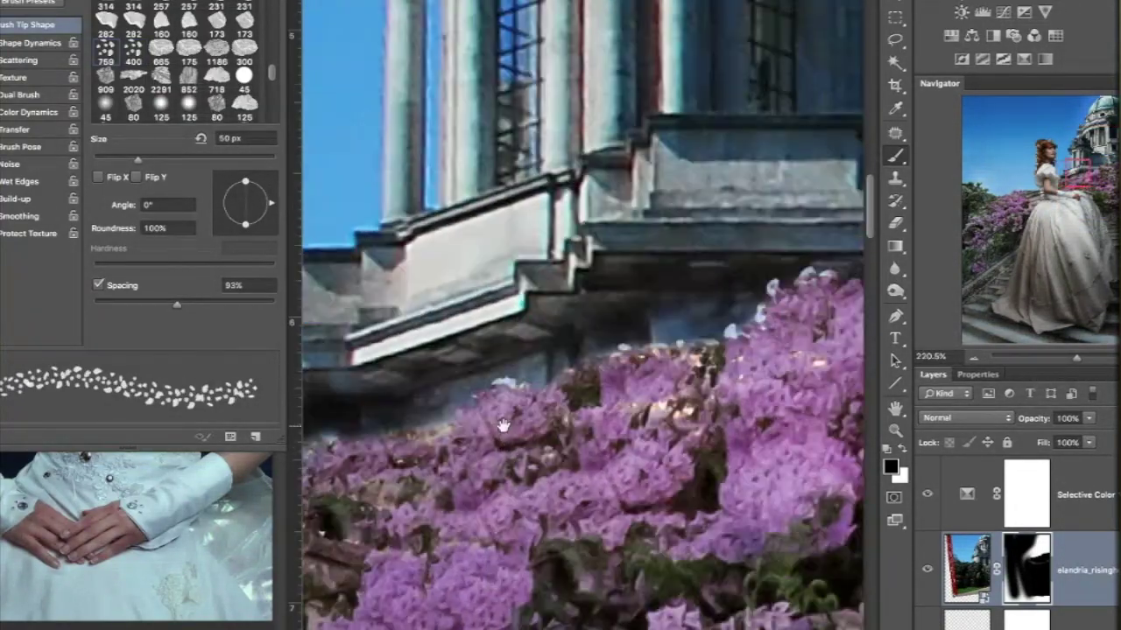
scroll(392, 337, "up", 2)
left_click_drag(473, 329, 245, 398)
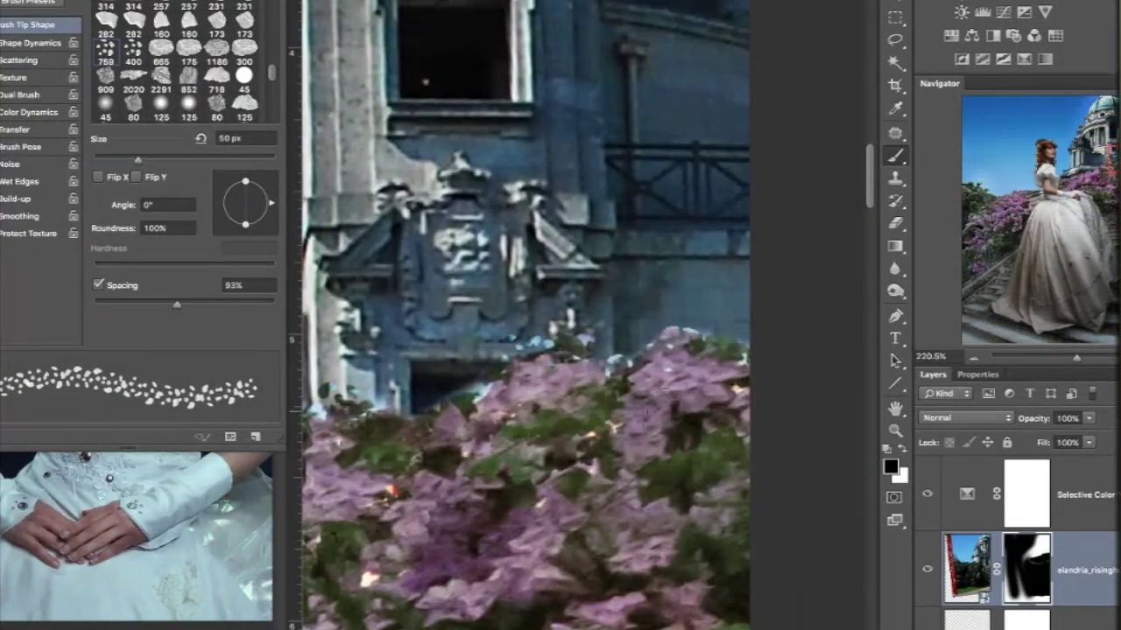
left_click(29, 1)
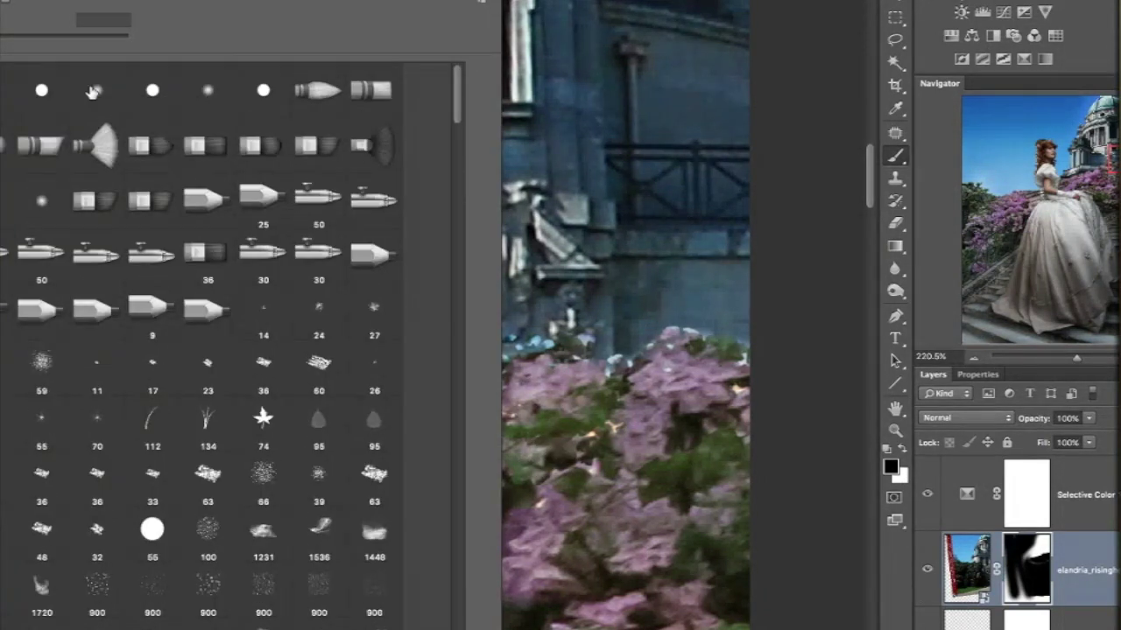
double_click(91, 92)
key("bracketleft")
key("bracketleft")
key("bracketleft")
key("ctrl+plus")
key("x")
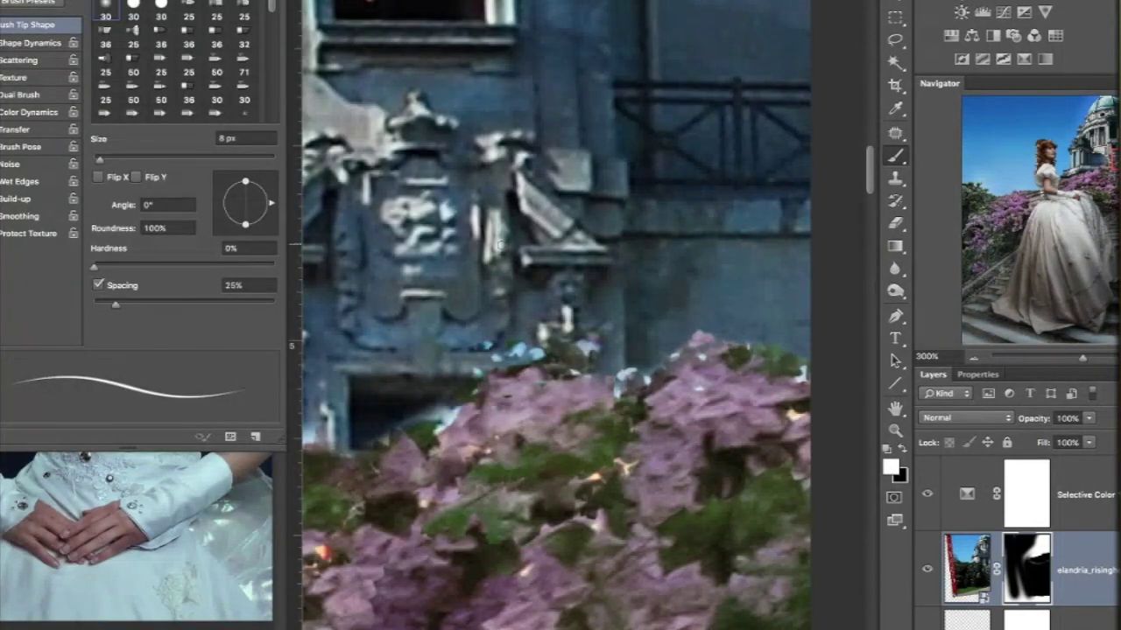
Refine the mask around the cathedral's wall ornament and edges
scroll(668, 357, "left", 5)
scroll(648, 403, "up", 5)
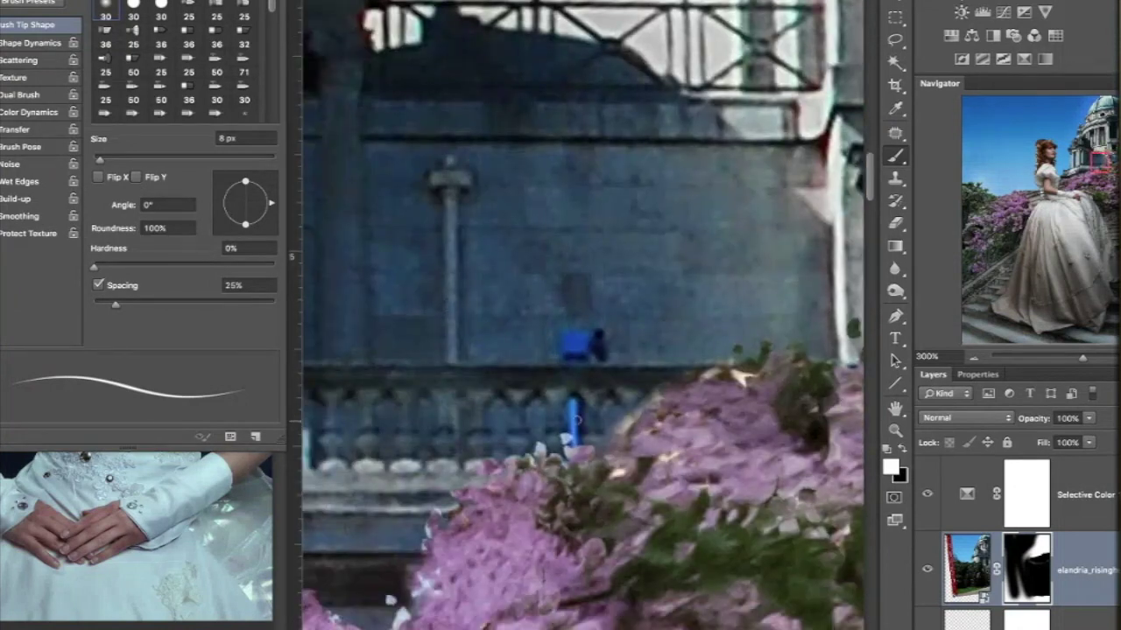
scroll(492, 522, "left", 5)
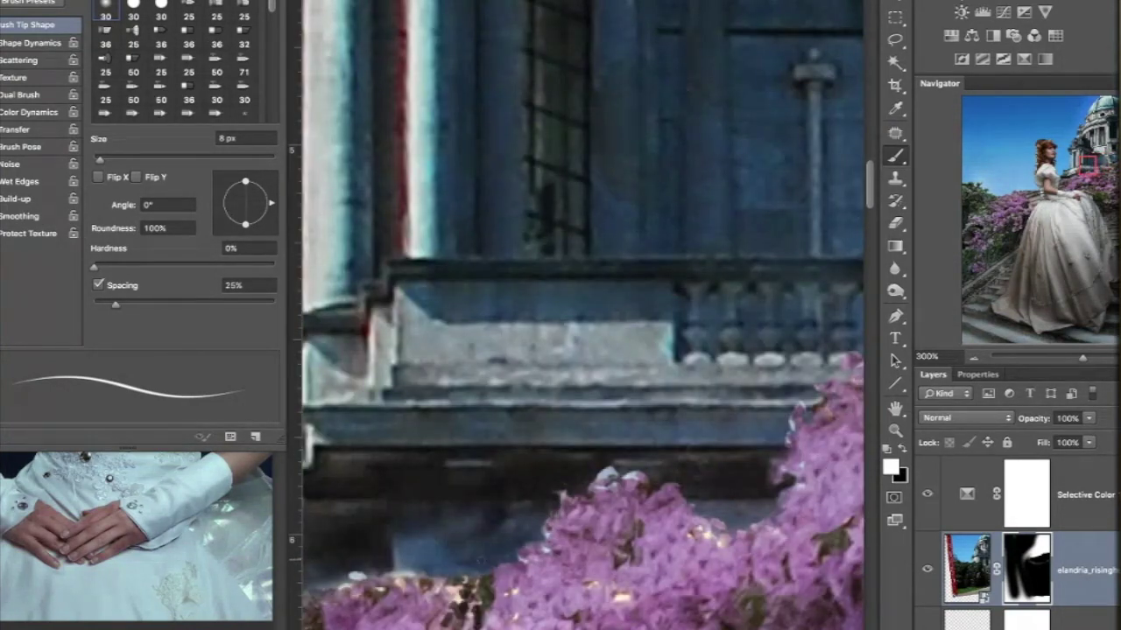
scroll(583, 315, "left", 5)
scroll(583, 315, "down", 2)
scroll(380, 457, "left", 7)
scroll(380, 456, "down", 2)
scroll(512, 486, "left", 5)
scroll(512, 487, "up", 2)
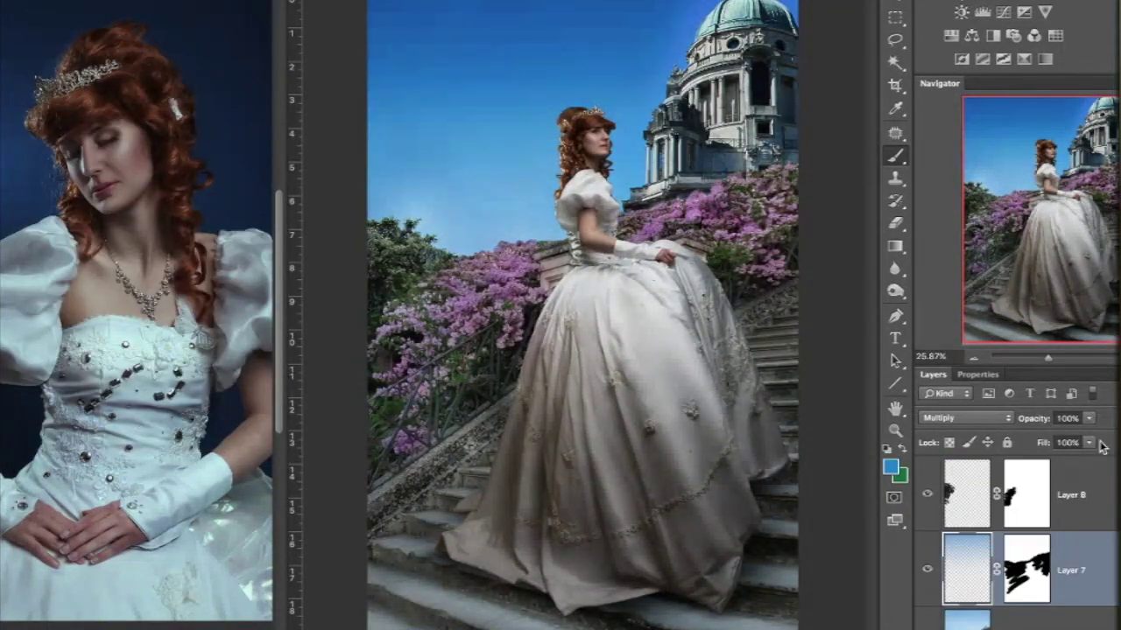
scroll(631, 149, "up", 3)
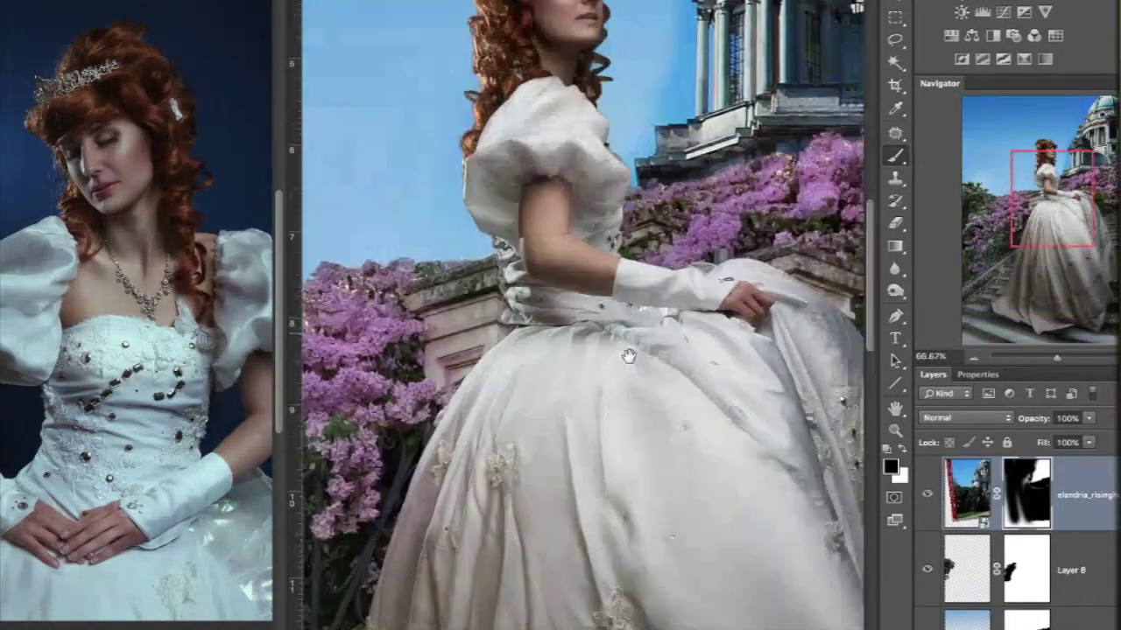
scroll(631, 149, "up", 1)
scroll(631, 149, "up", 1)
Touch up the mask up along the building against the sky, then view the whole image
key("x")
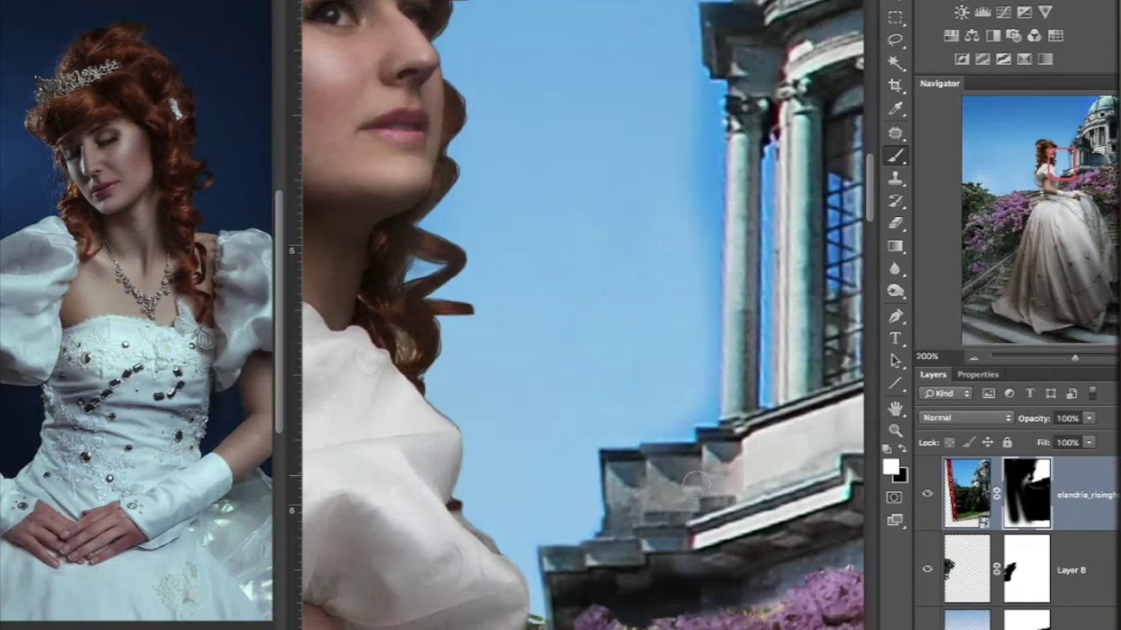
key("x")
scroll(702, 347, "up", 3)
scroll(709, 306, "up", 3)
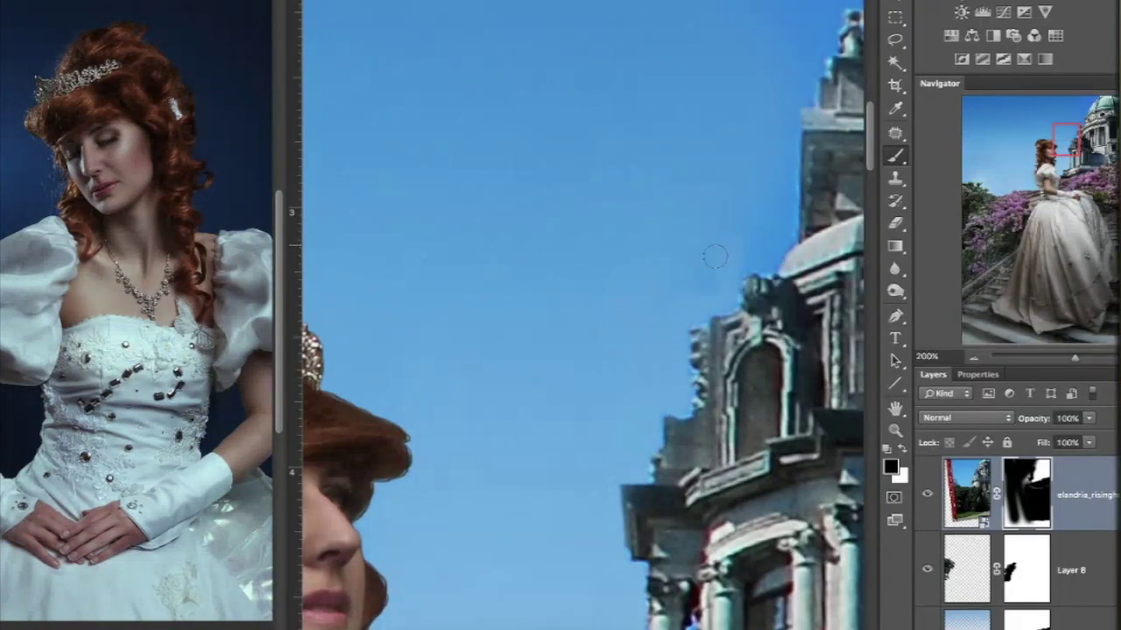
scroll(714, 256, "up", 3)
scroll(613, 324, "right", 3)
scroll(513, 388, "up", 3)
scroll(464, 306, "up", 1)
scroll(417, 219, "right", 3)
scroll(490, 205, "up", 3)
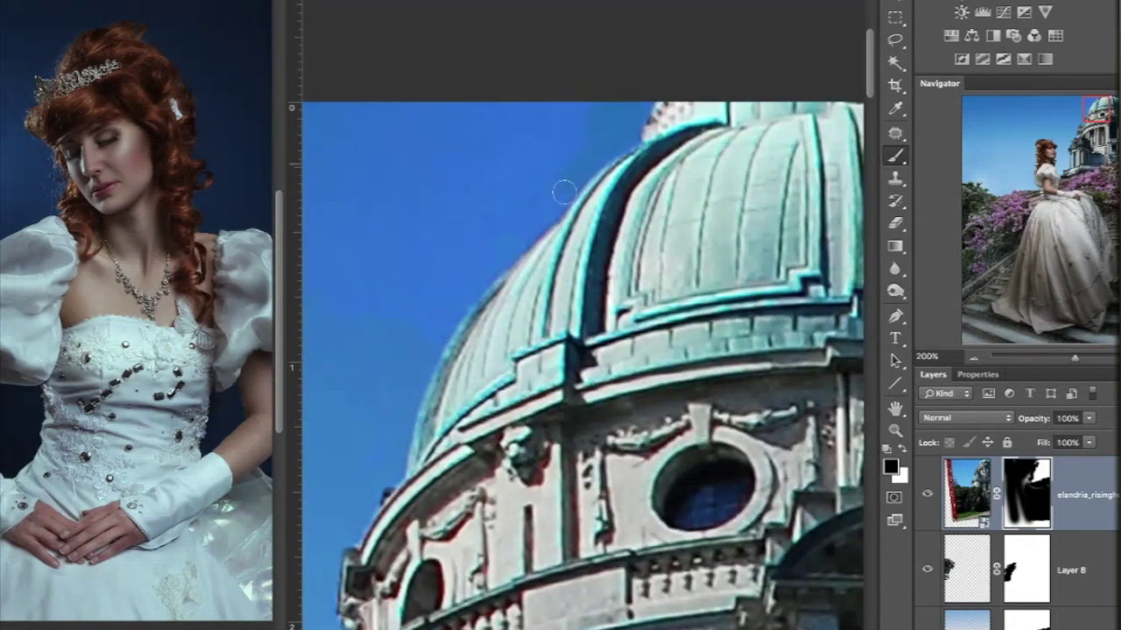
key("ctrl+0")
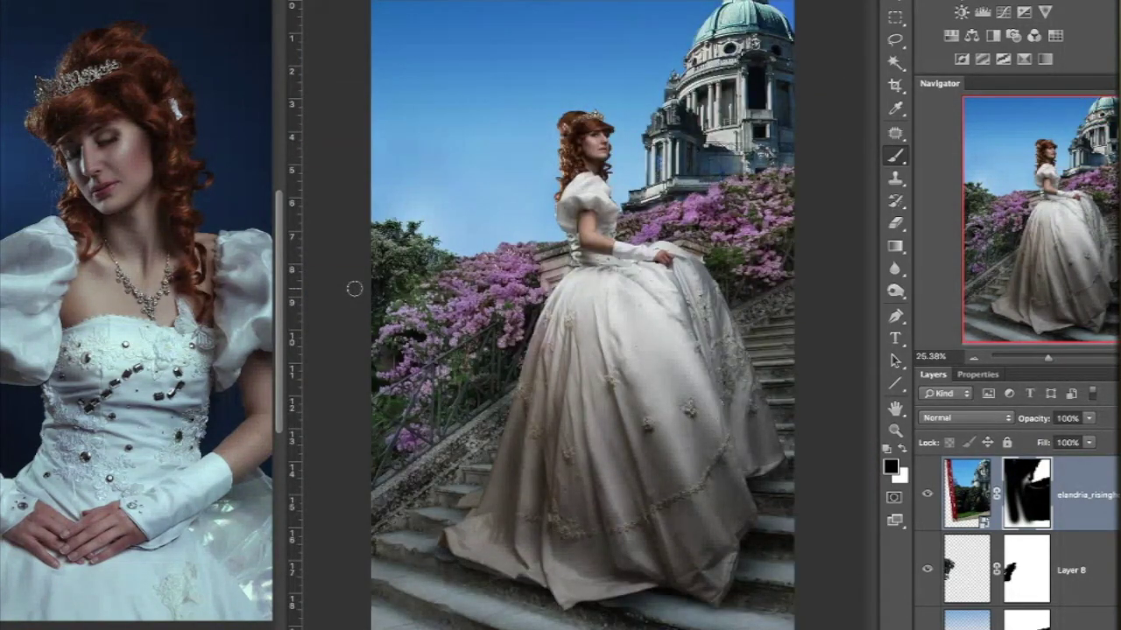
Show Layer 8 and paint white clouds across the sky on a new layer
left_click(930, 577)
key("m")
key("ctrl+shift+alt+n")
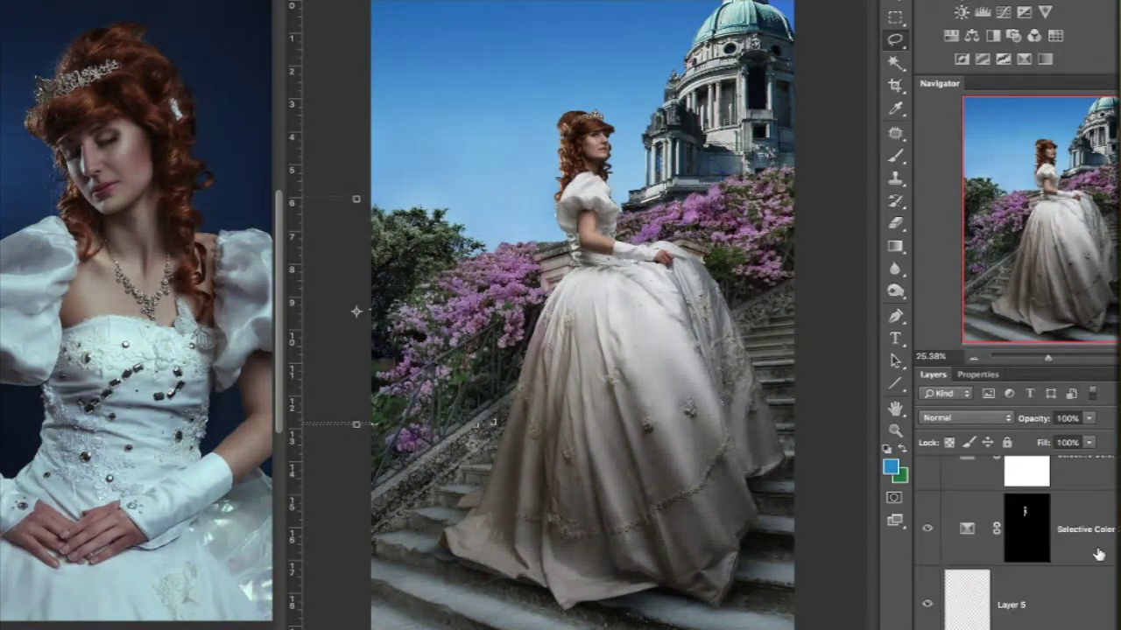
key("x")
left_click(630, 27)
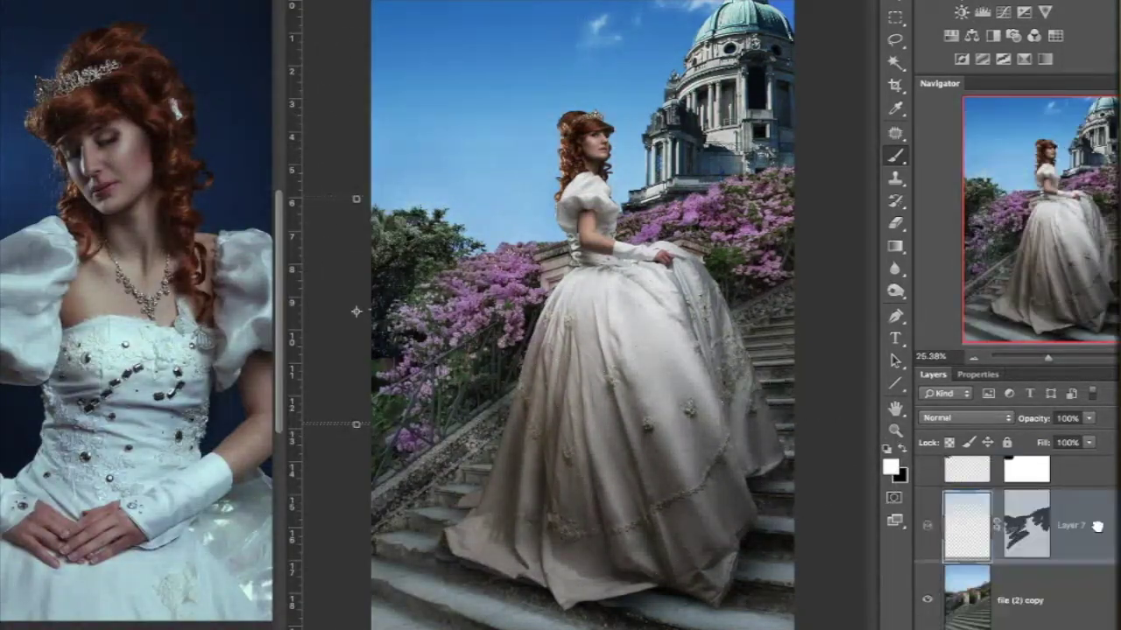
key("ctrl+minus")
key("ctrl+minus")
left_click(561, 158)
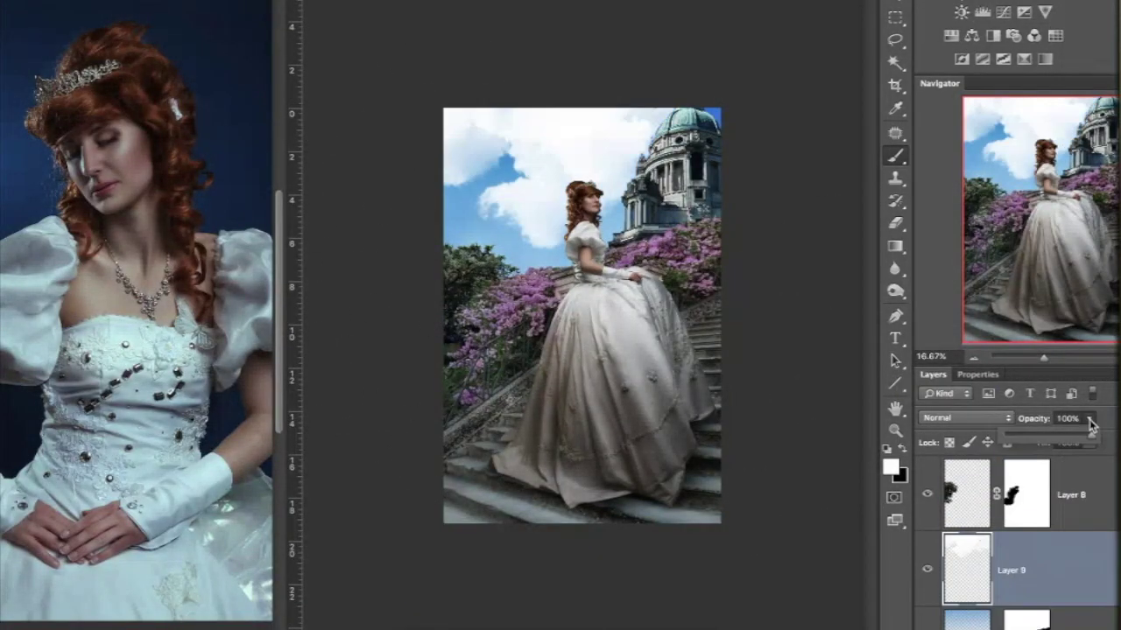
Set the clouds layer opacity to 73%
key("v")
key("7")
key("3")
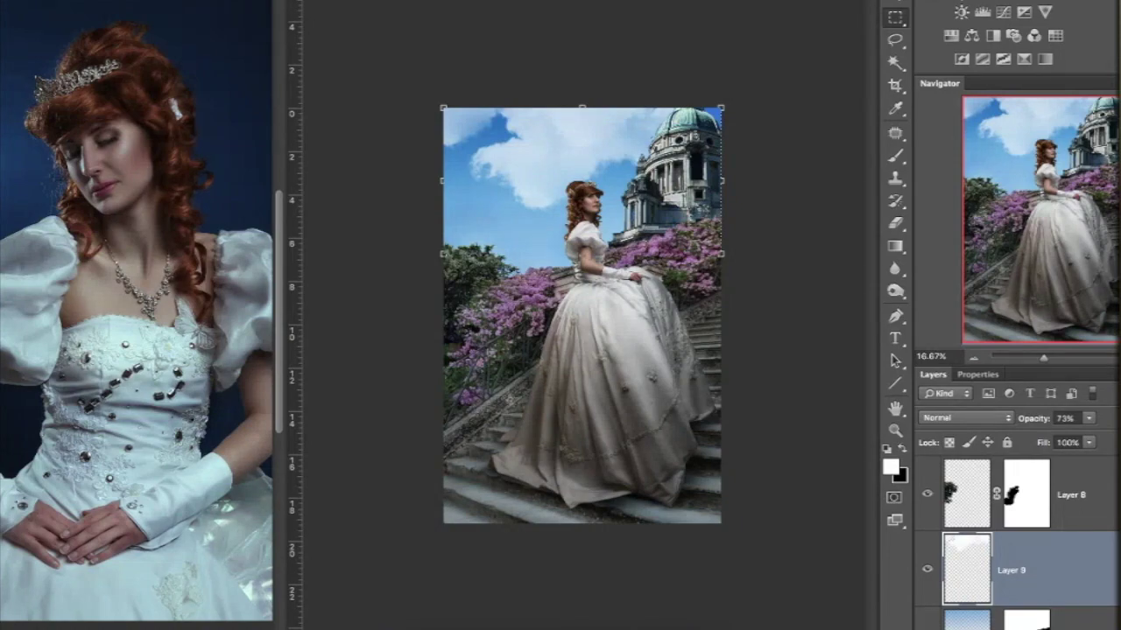